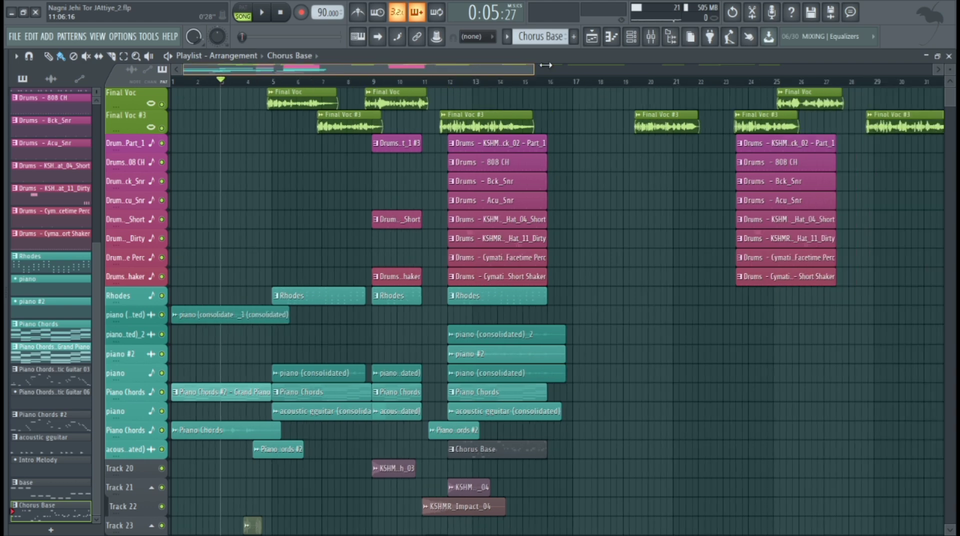
Step: Look over the arrangement's vocal, drum, melody and effect tracks in the playlist at different zoom levels
scroll(596, 263, down, 1)
scroll(557, 260, up, 1)
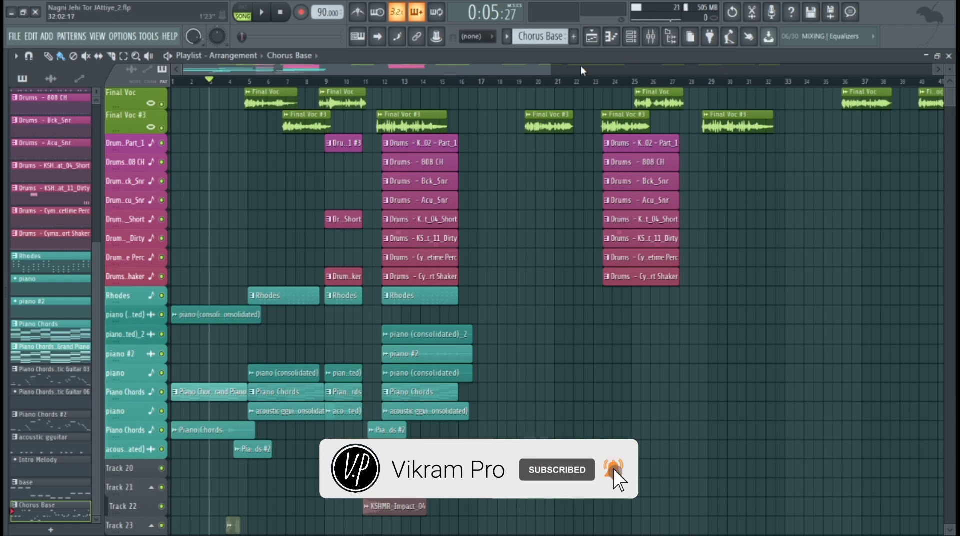
drag(550, 68, 487, 68)
scroll(550, 164, down, 1)
scroll(550, 164, up, 2)
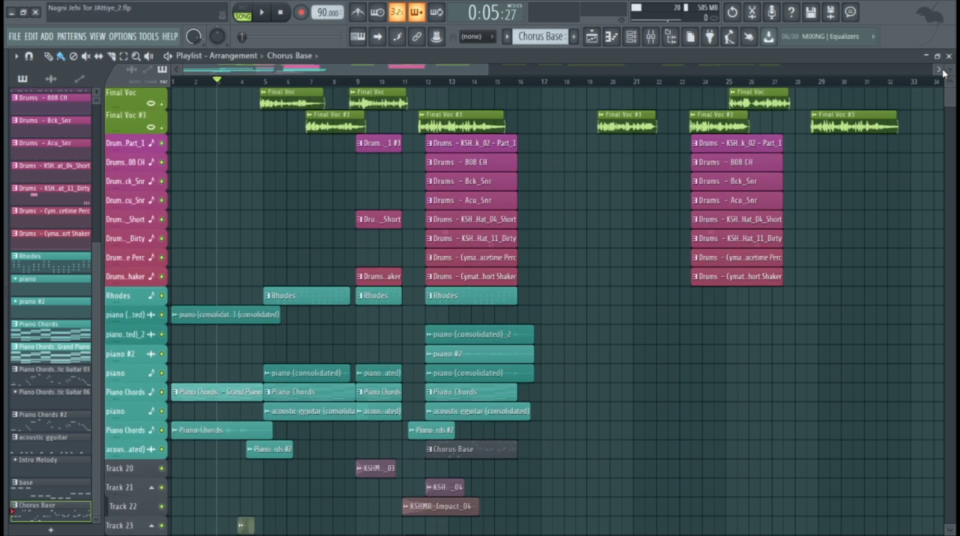
drag(947, 71, 950, 72)
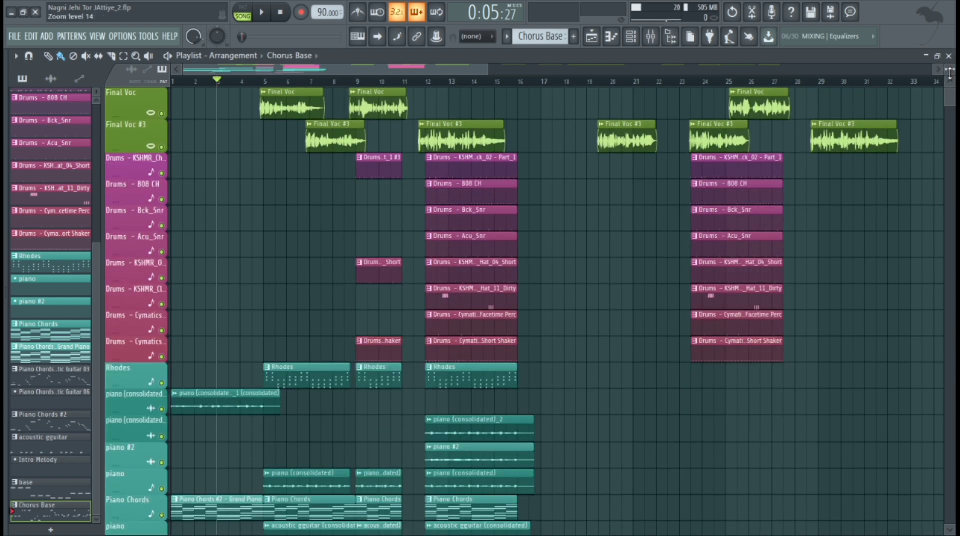
drag(488, 65, 415, 66)
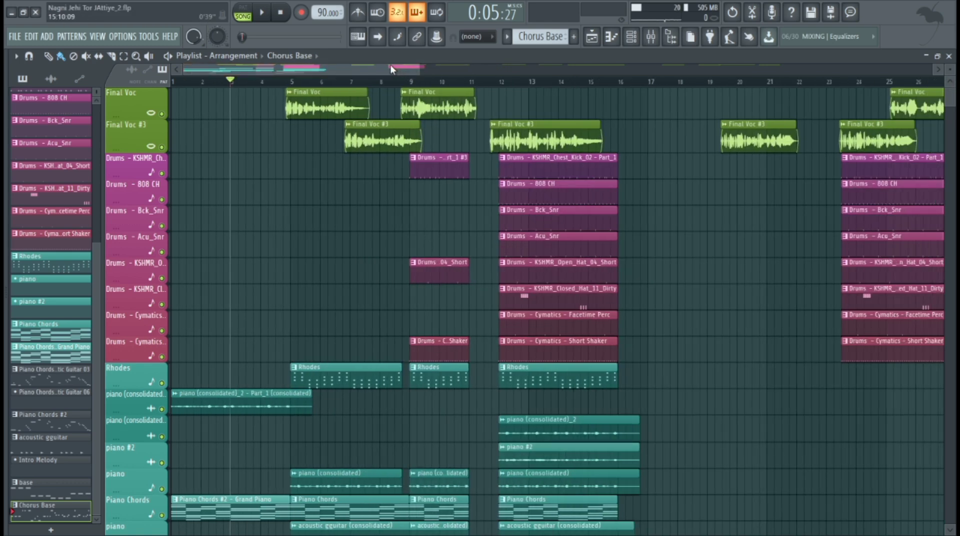
scroll(409, 248, down, 3)
scroll(409, 248, up, 3)
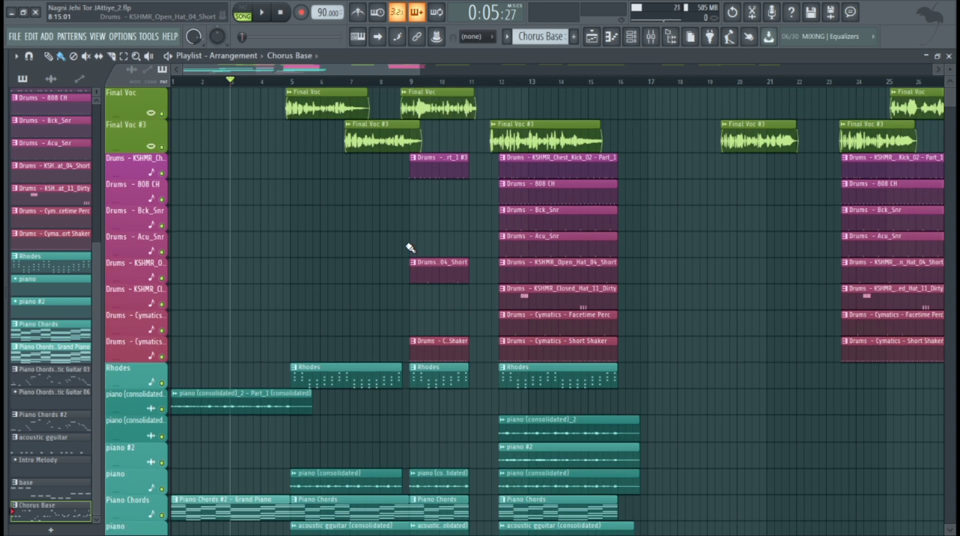
scroll(409, 248, down, 4)
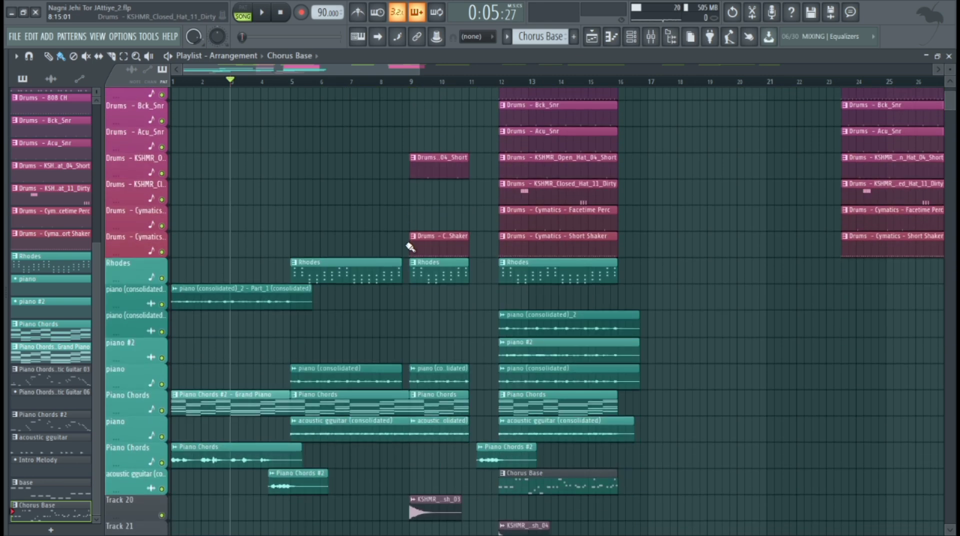
scroll(409, 247, down, 3)
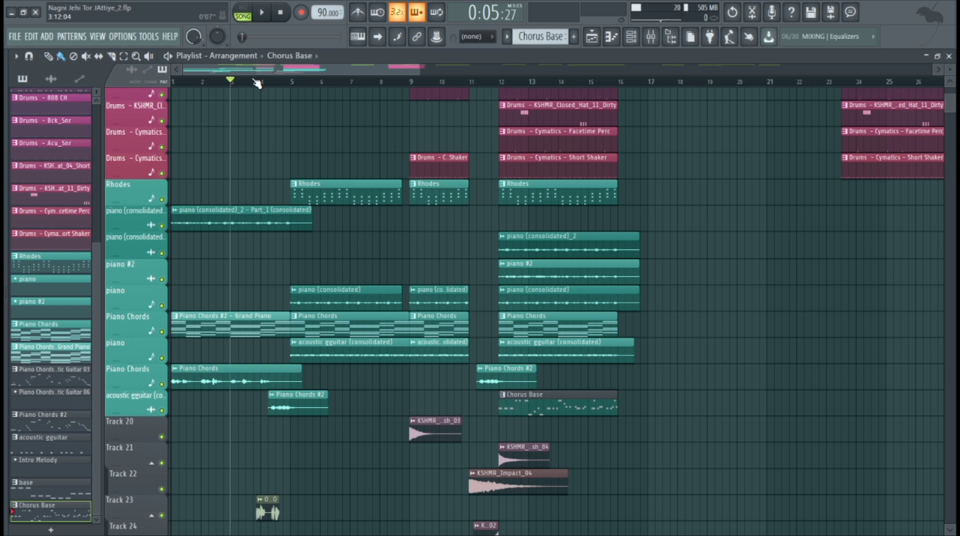
Step: Play back the intro from the song's start, and the following section from bar 5
key(space)
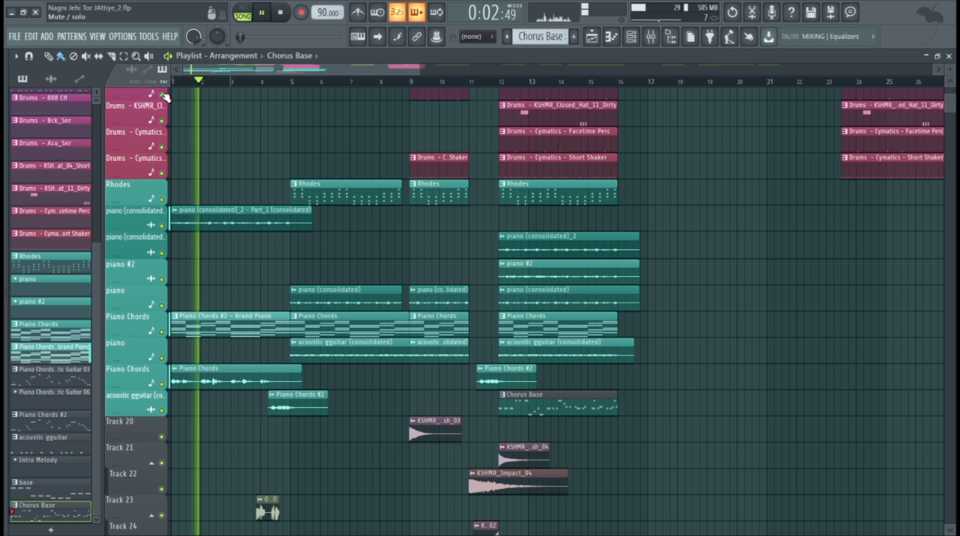
key(space)
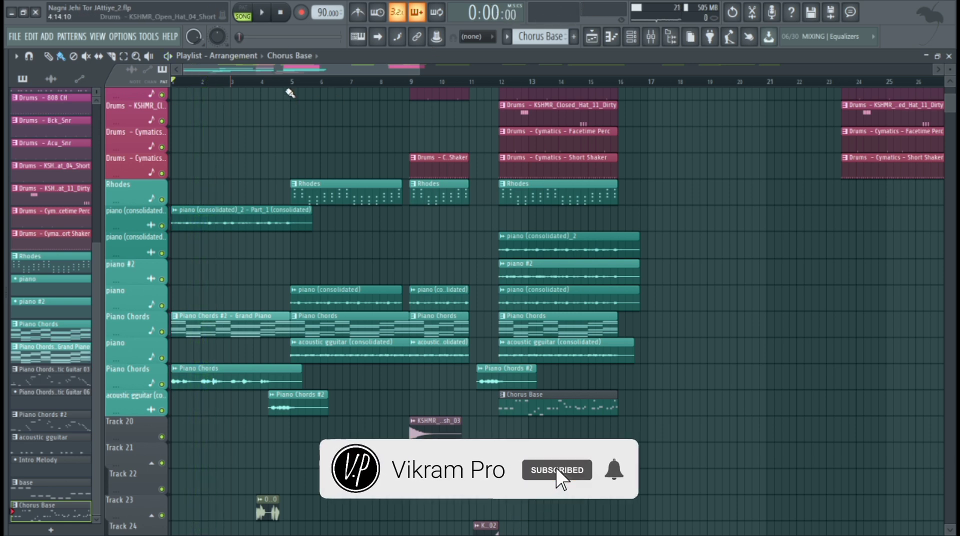
key(space)
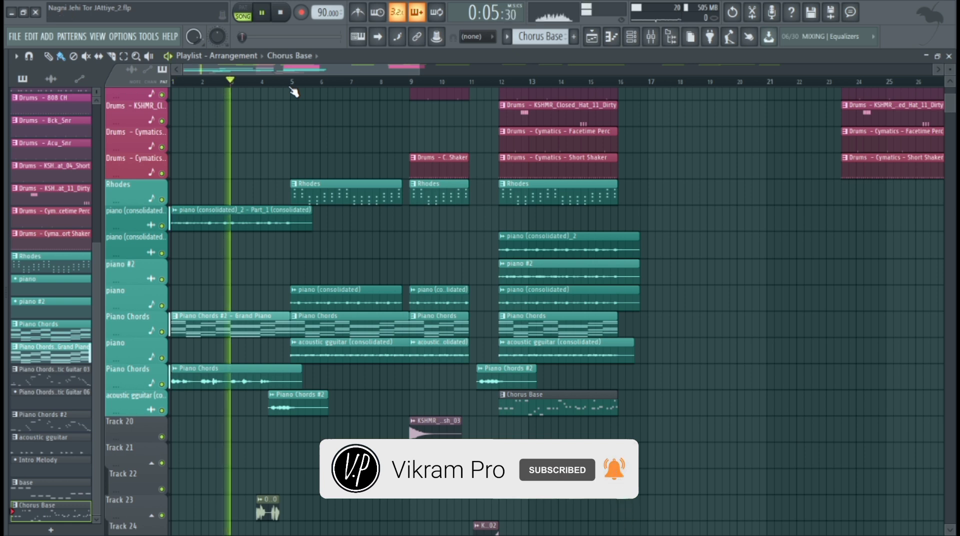
click(293, 83)
key(space)
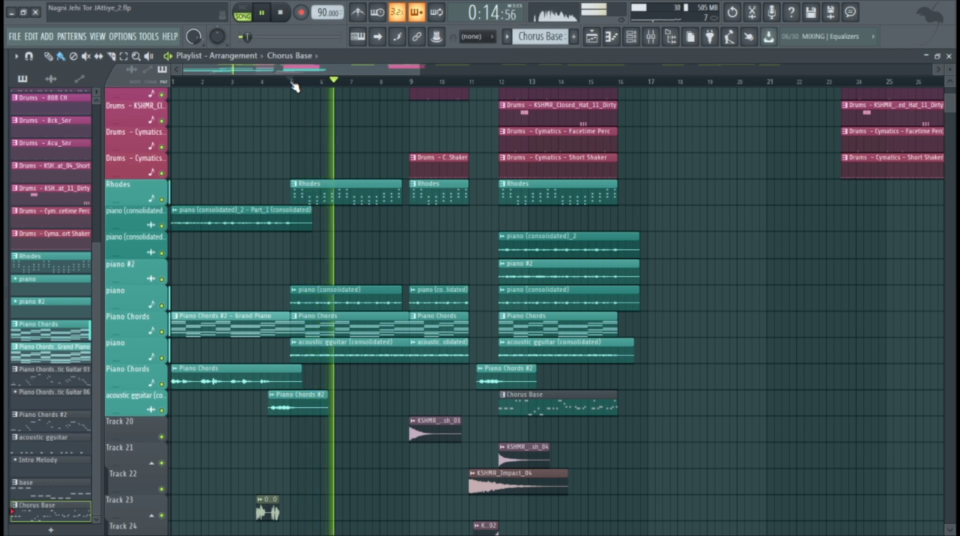
key(space)
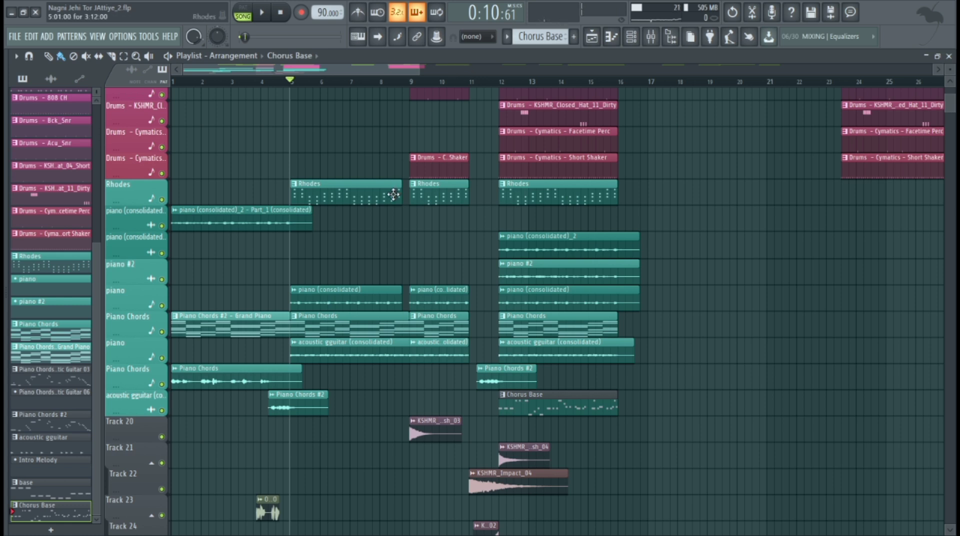
Step: Play back the build-up section from bar 9 and the chorus from bar 12
scroll(395, 194, up, 4)
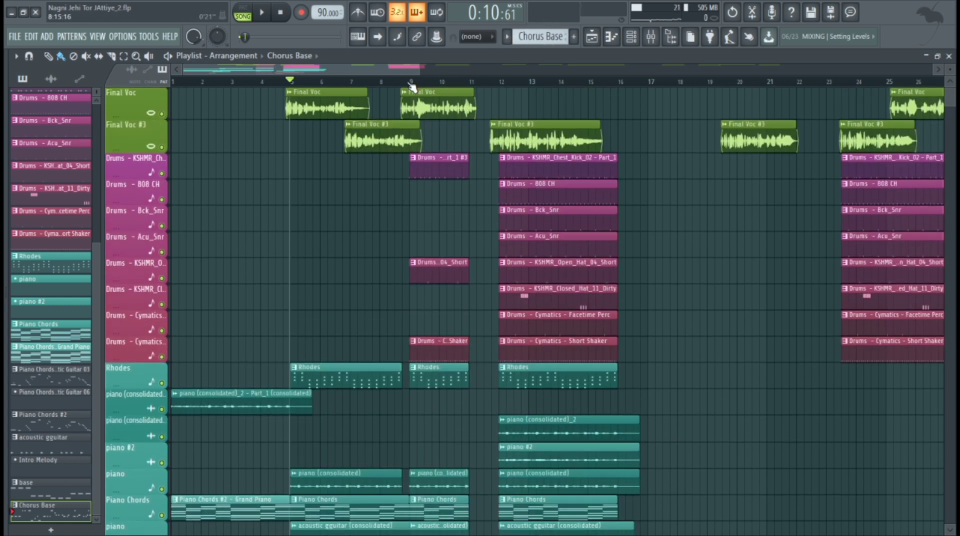
click(412, 83)
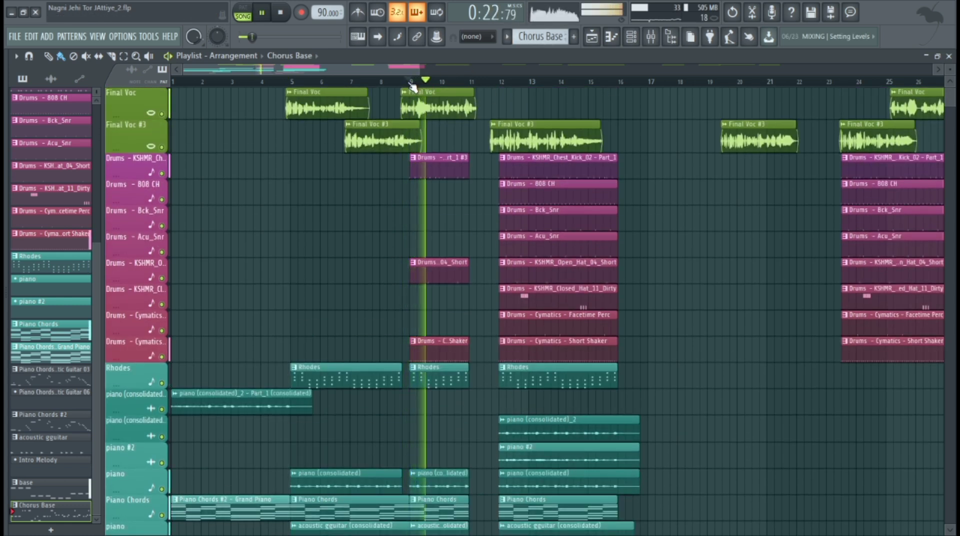
scroll(495, 156, down, 6)
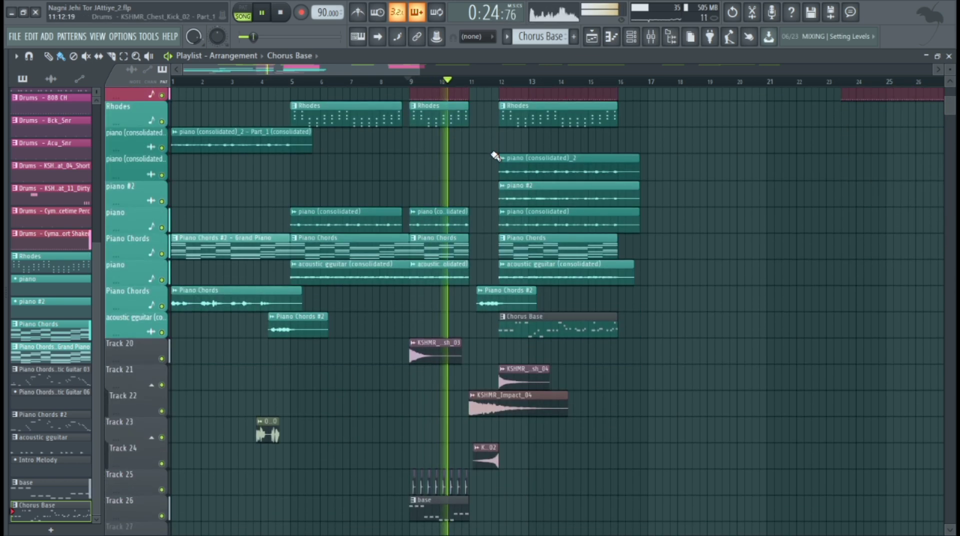
scroll(495, 175, down, 1)
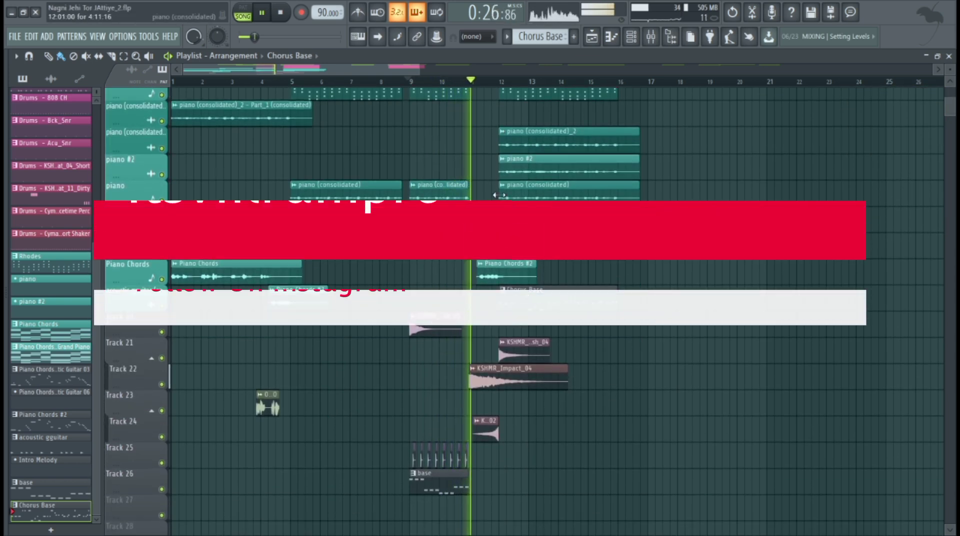
key(space)
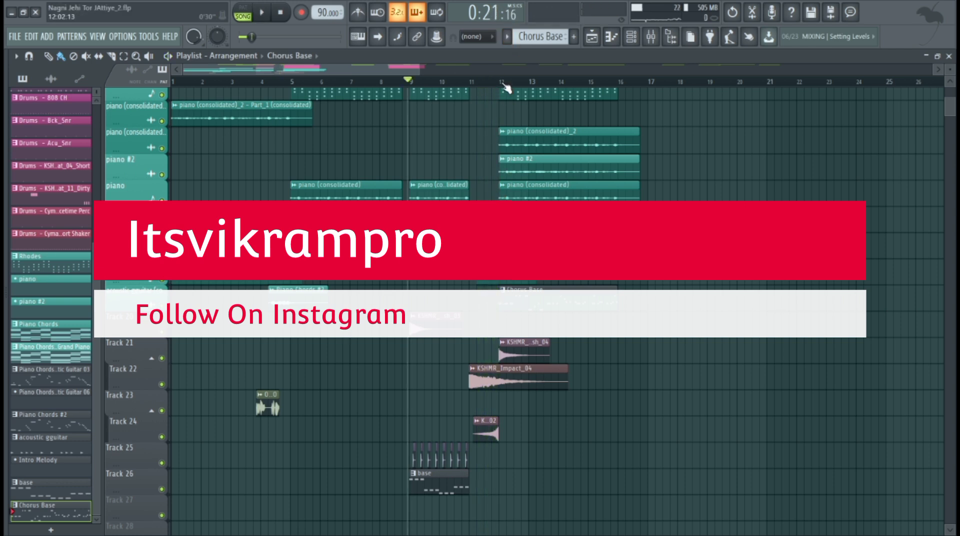
click(502, 85)
key(space)
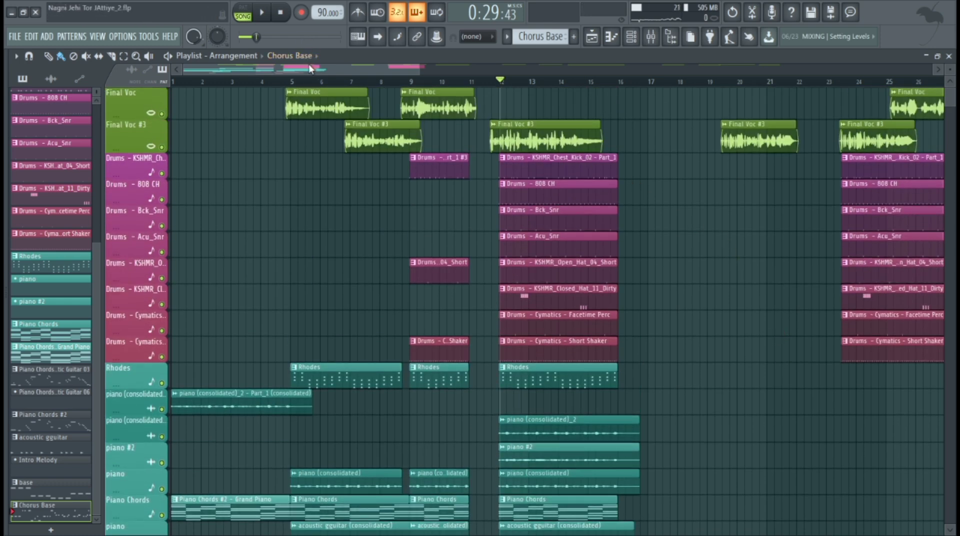
Step: Select all vocal and drum clips from about bar 19 onward and move them about 11 bars later
drag(310, 70, 374, 71)
drag(482, 67, 953, 67)
drag(845, 91, 298, 391)
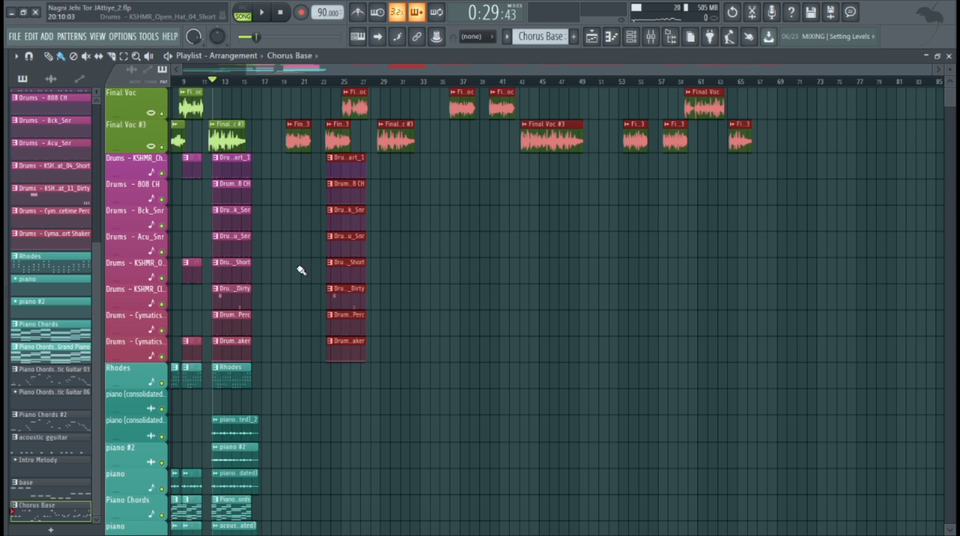
drag(298, 132, 404, 129)
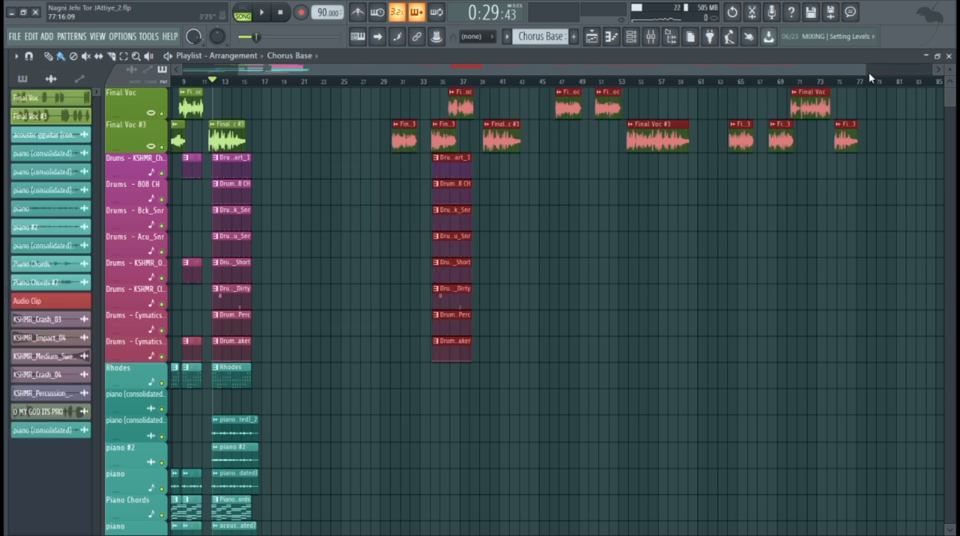
drag(867, 68, 451, 68)
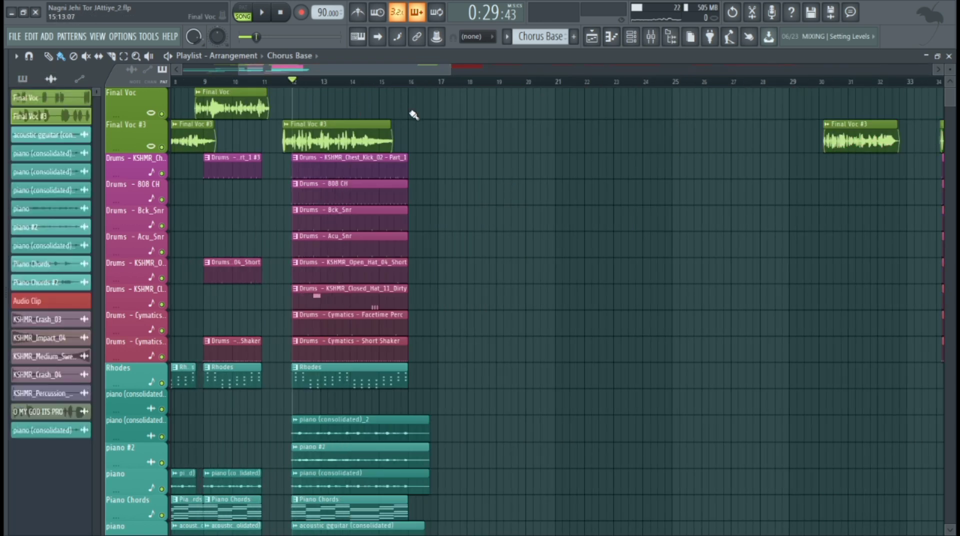
Step: Set the main snap to Line
click(483, 38)
click(477, 51)
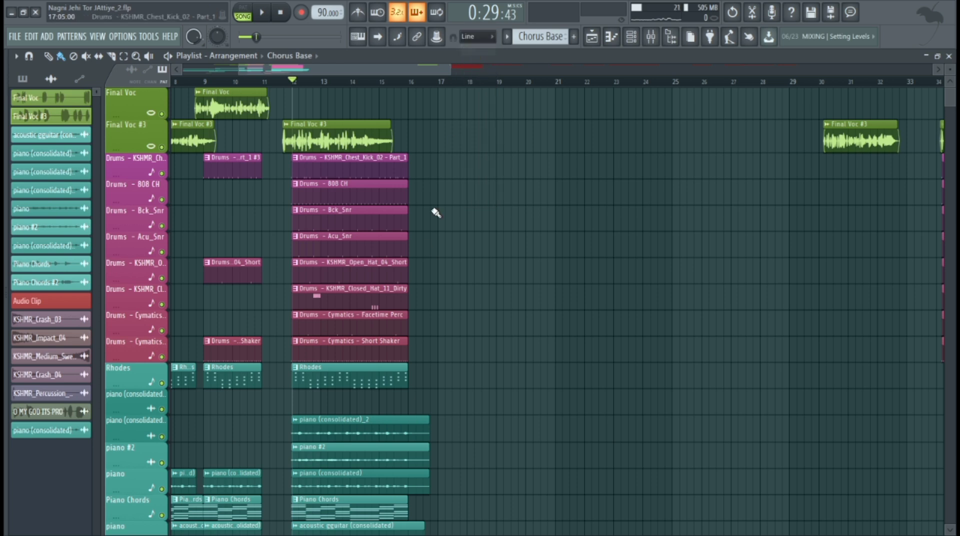
scroll(480, 120, down, 1)
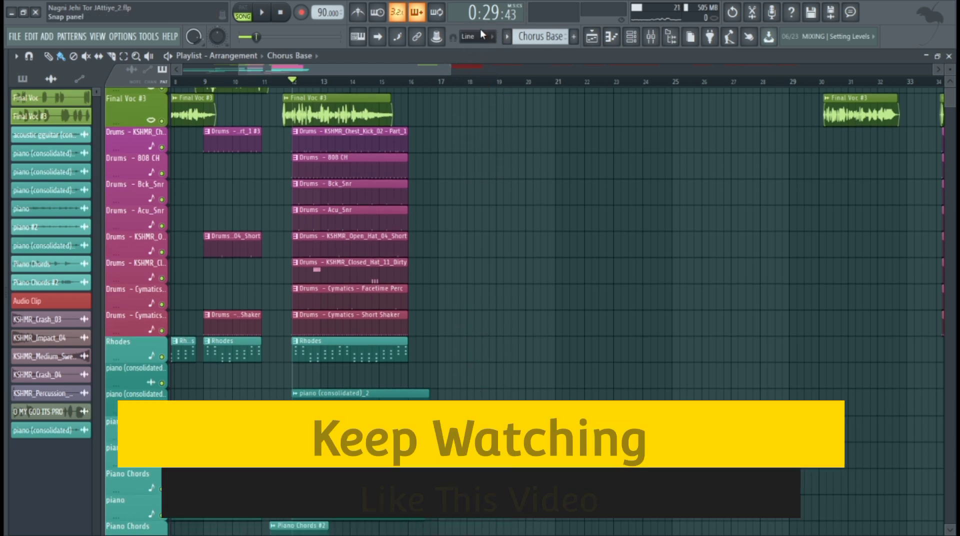
scroll(455, 125, down, 1)
click(483, 33)
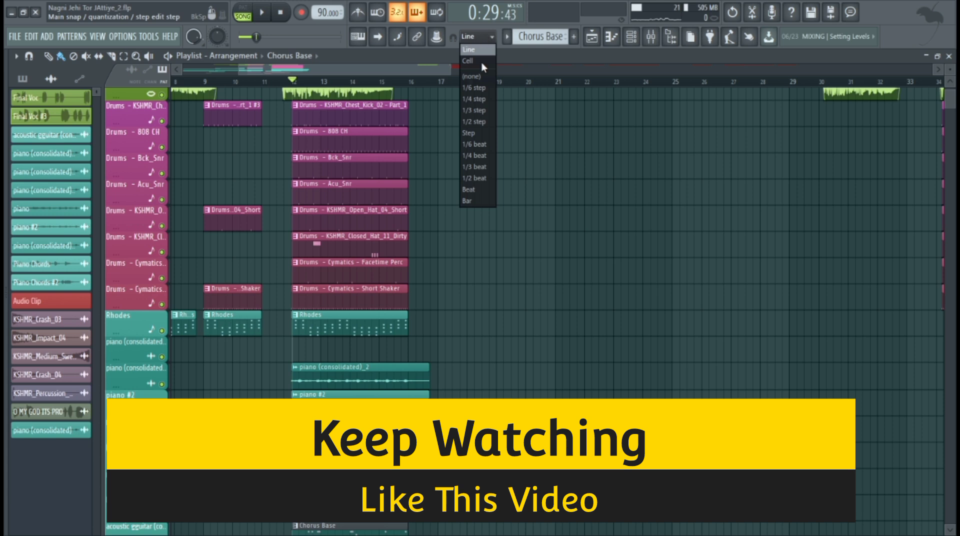
click(471, 48)
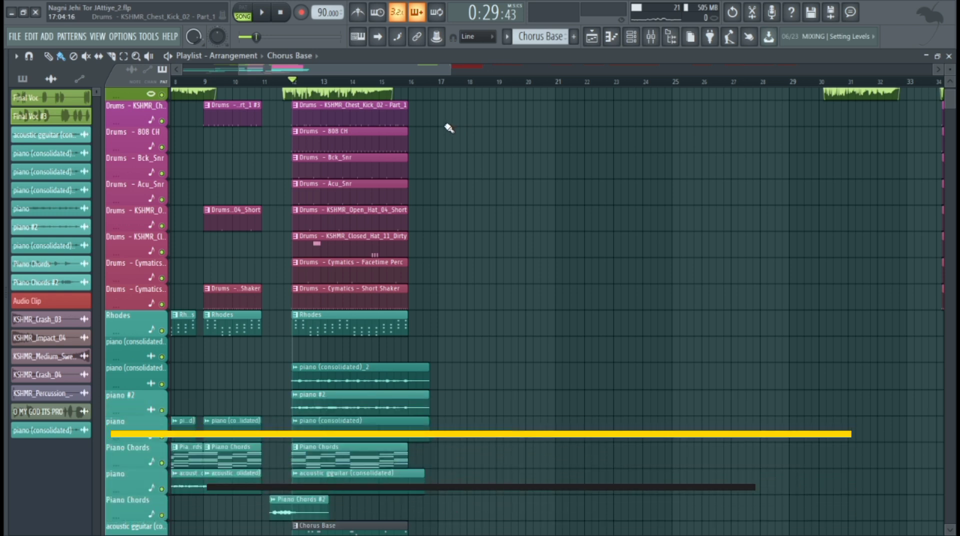
Step: Duplicate the eight chorus drum clips at bar 12 so the copies start at bar 16
drag(418, 123, 318, 288)
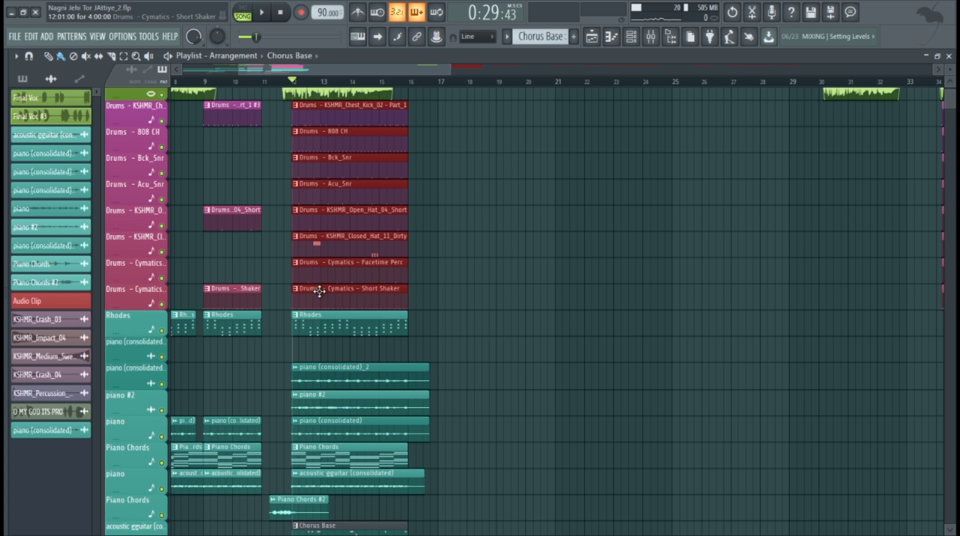
key(ctrl+b)
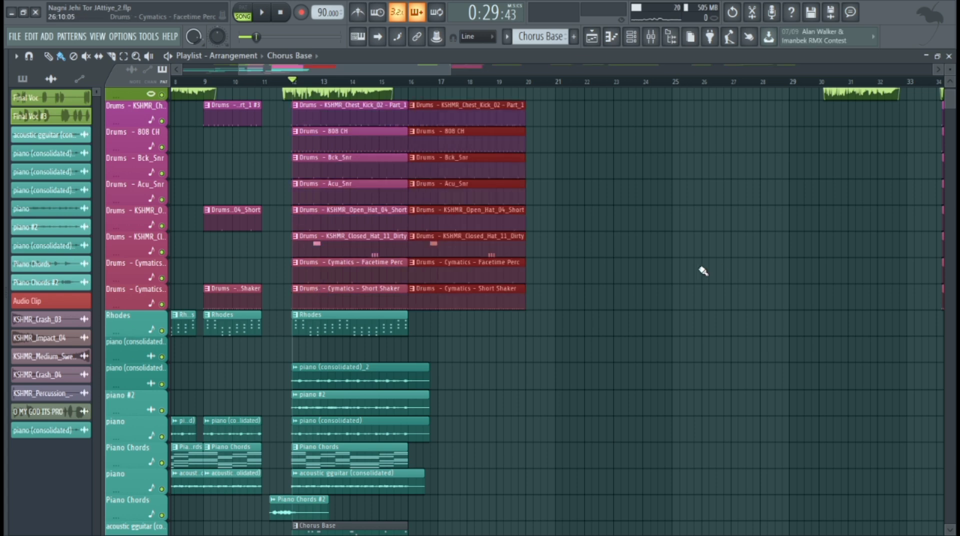
click(653, 266)
Step: Duplicate the chorus Rhodes, piano, Piano Chords and acoustic guitar clips from bar 12 to bar 16
scroll(651, 265, up, 2)
scroll(517, 248, down, 4)
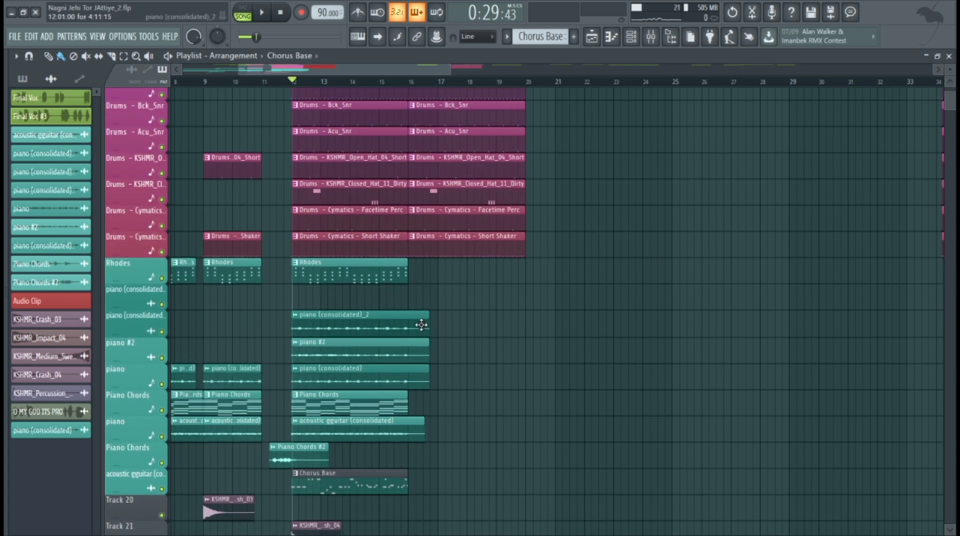
drag(428, 259, 305, 427)
key(ctrl+b)
click(689, 375)
Step: Copy the Chorus Base pattern clip and the KSHMR_Crash_04 clip from bar 12 to bar 16
scroll(427, 347, down, 5)
drag(347, 360, 464, 360)
scroll(386, 428, down, 3)
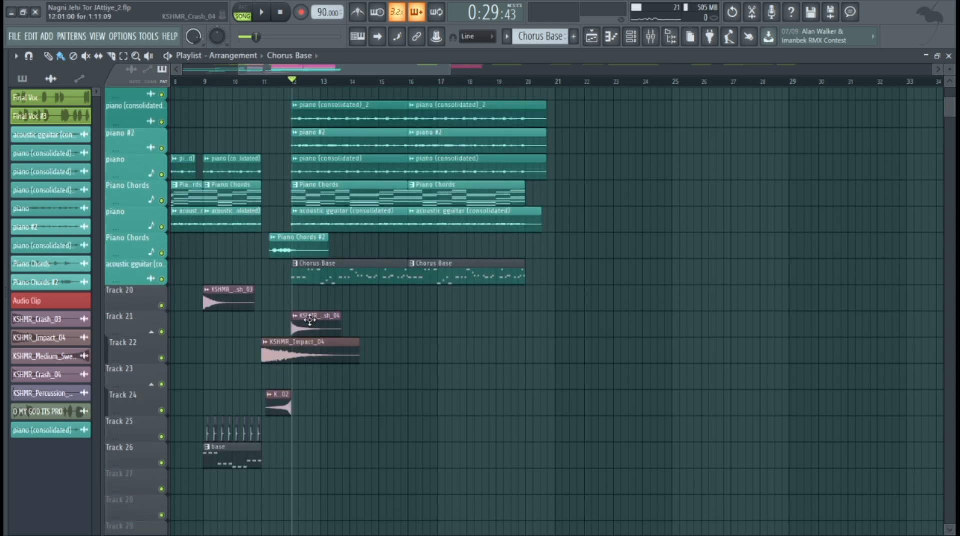
drag(306, 329, 435, 329)
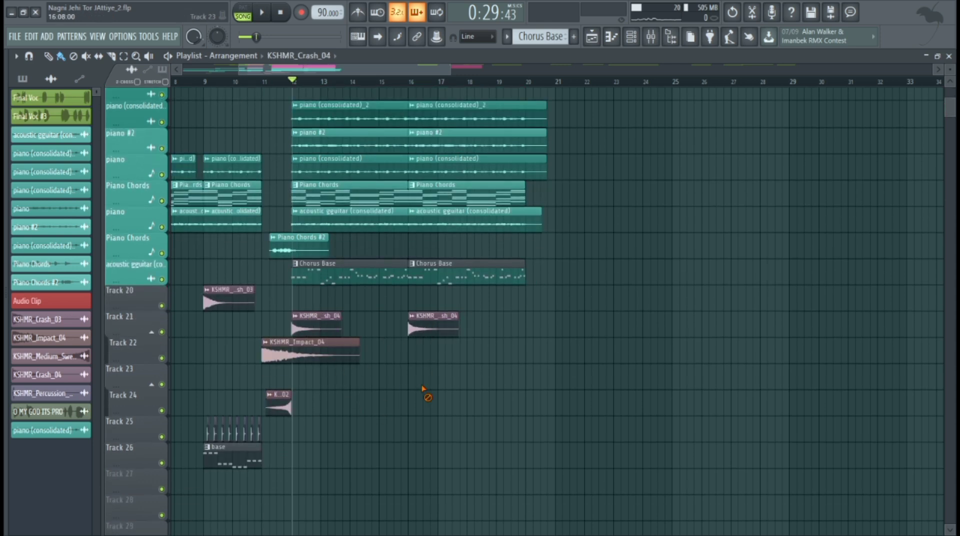
Step: Check the duplicated chorus section across the drum, melody, bass and effect tracks
scroll(430, 382, up, 2)
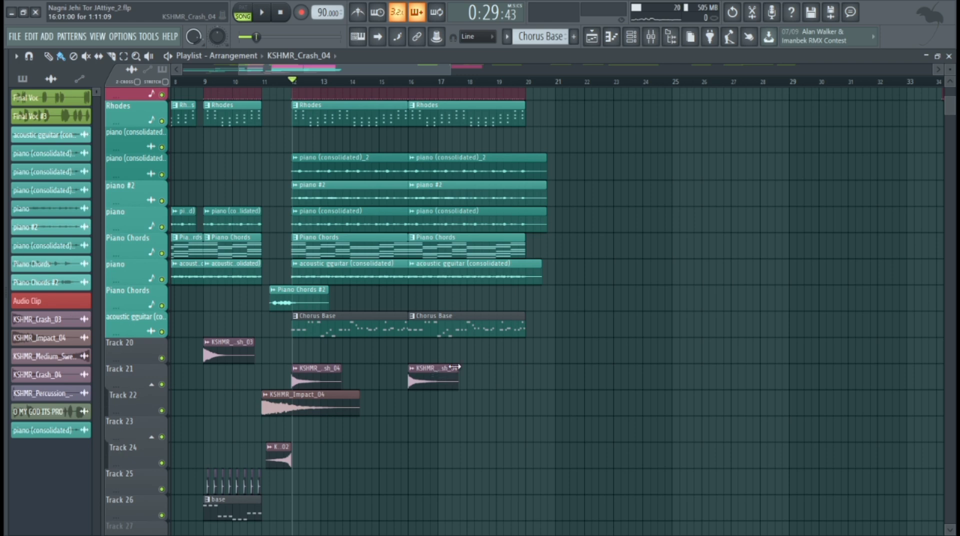
scroll(449, 371, up, 7)
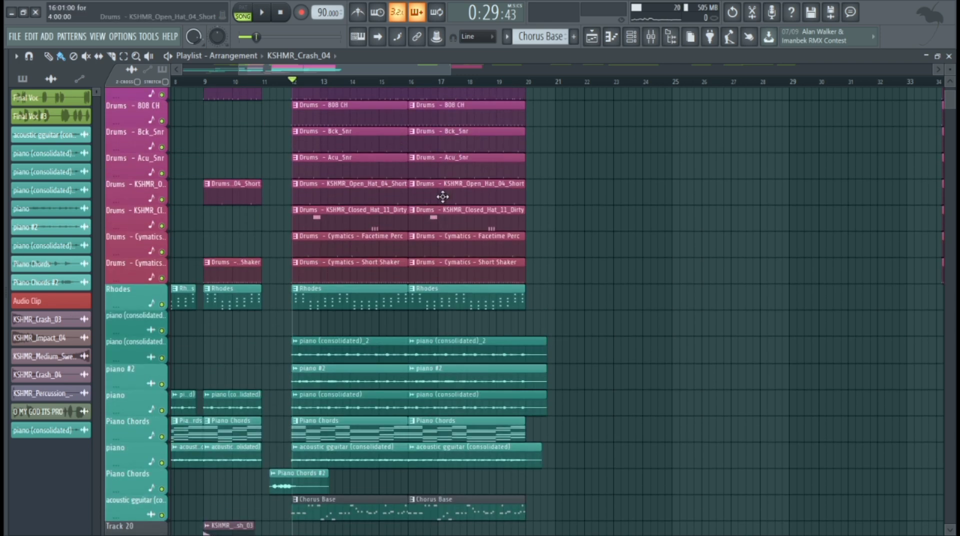
scroll(442, 197, up, 2)
scroll(443, 197, down, 3)
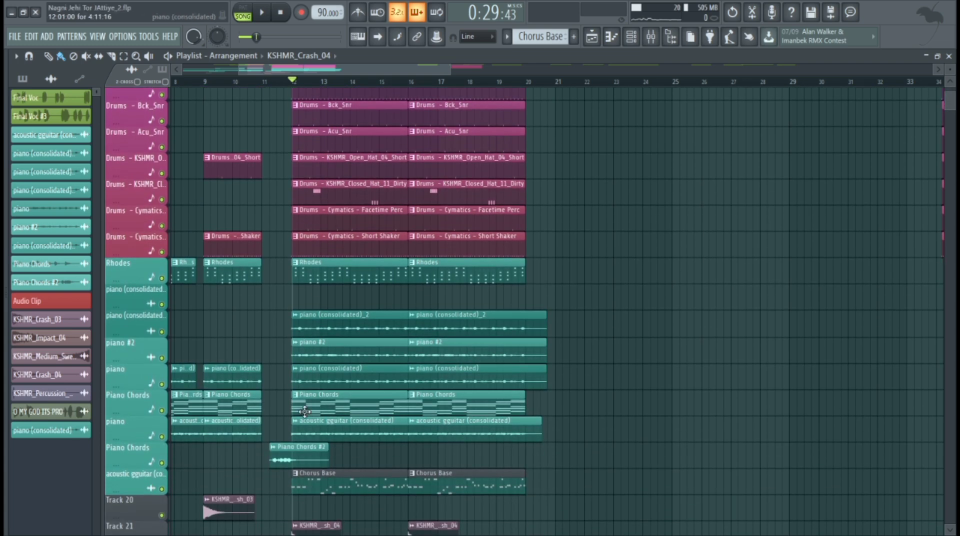
scroll(267, 342, down, 8)
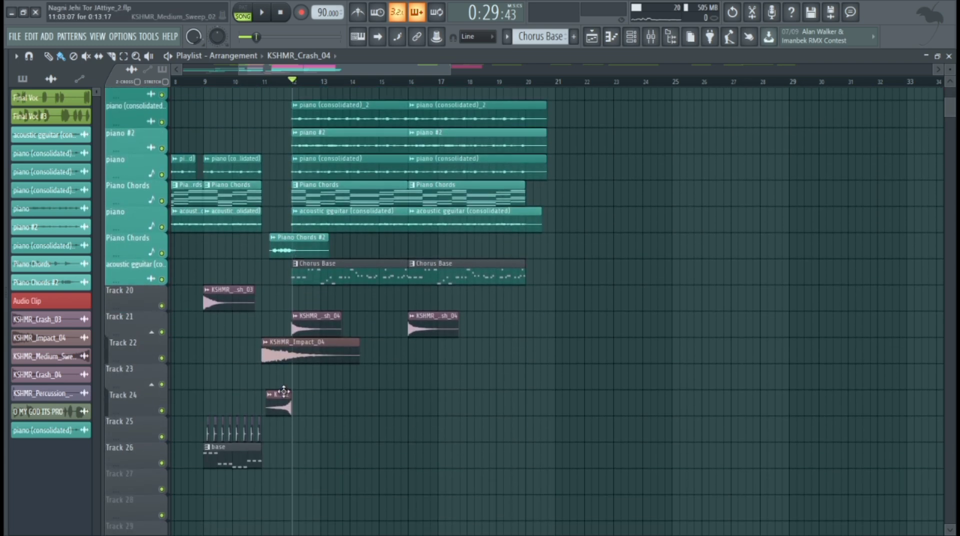
scroll(408, 323, up, 4)
scroll(409, 322, down, 3)
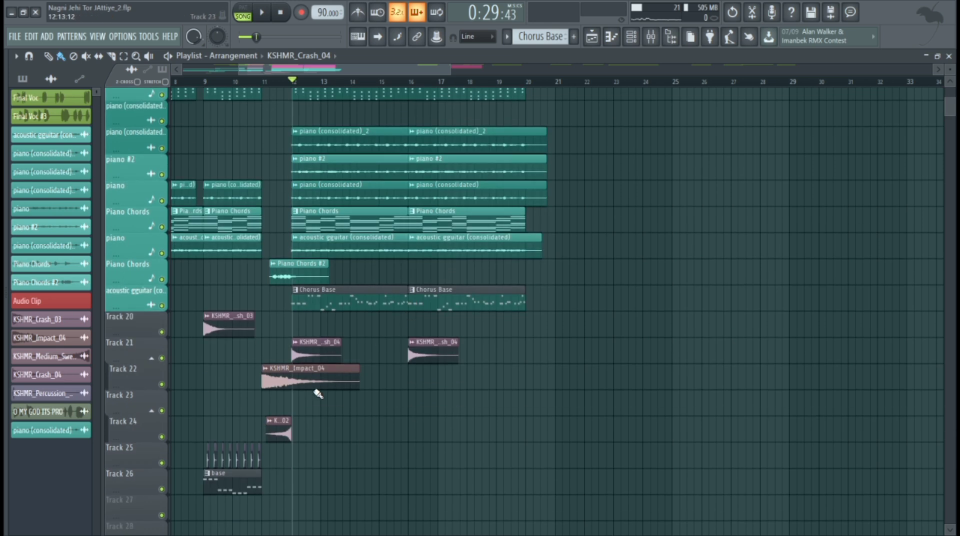
Step: Play the song from bar 12 to listen to the chorus and its duplicate
key(space)
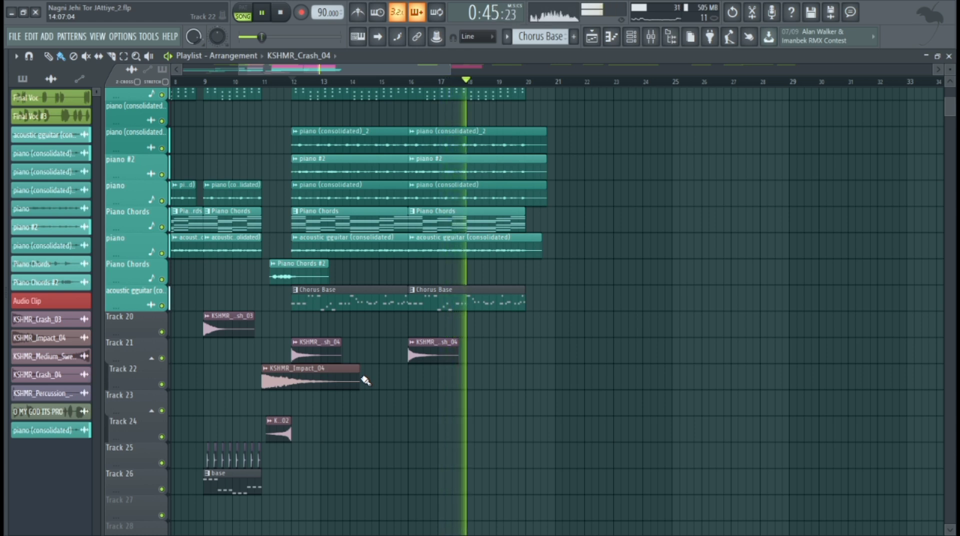
scroll(614, 304, up, 4)
key(space)
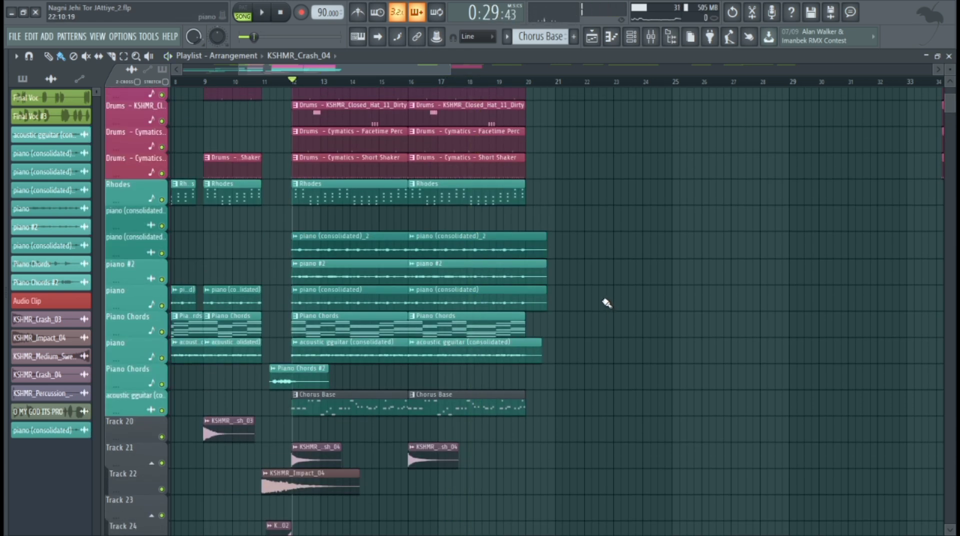
Step: Shorten the eight chorus drum clips starting at bar 12 to a length of 3:08:00, leaving a gap before bar 16
scroll(606, 303, up, 7)
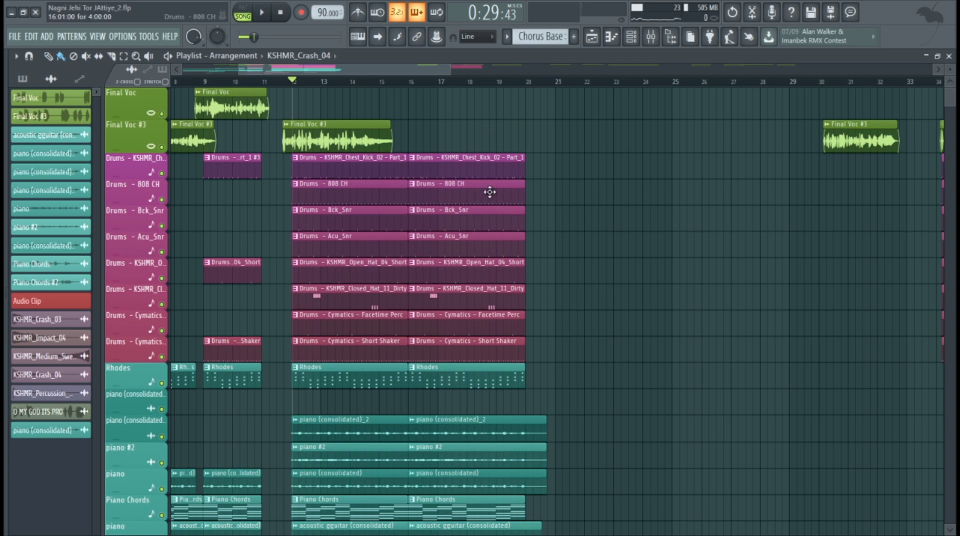
drag(446, 71, 320, 87)
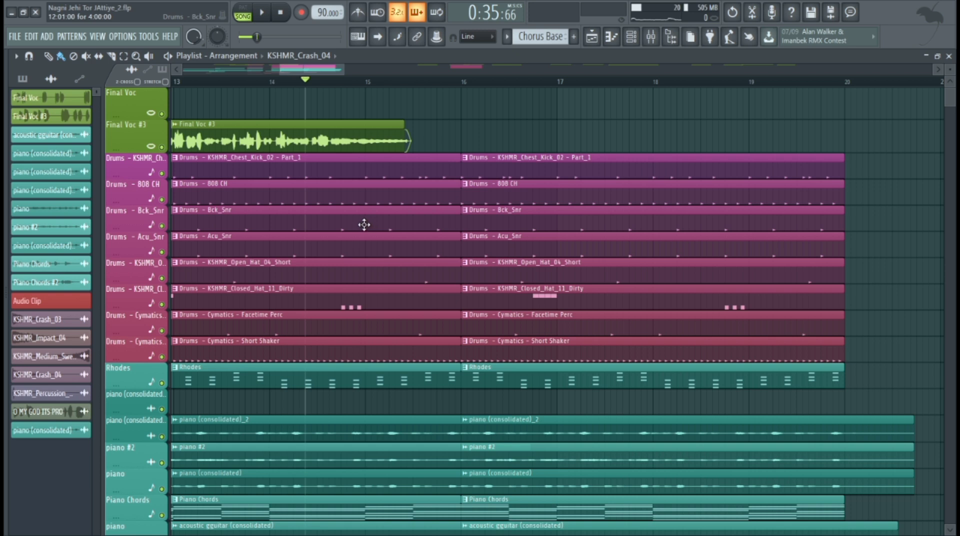
drag(381, 177, 360, 347)
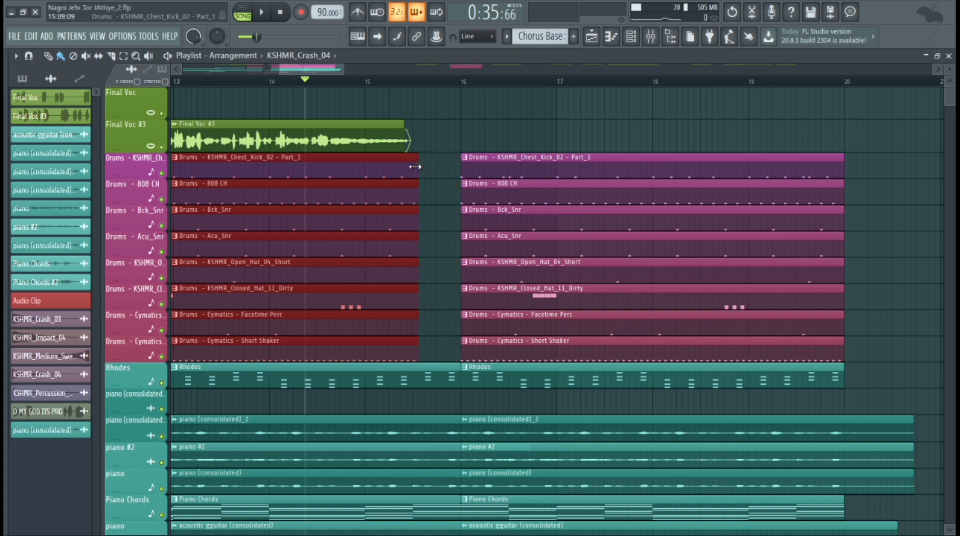
click(449, 171)
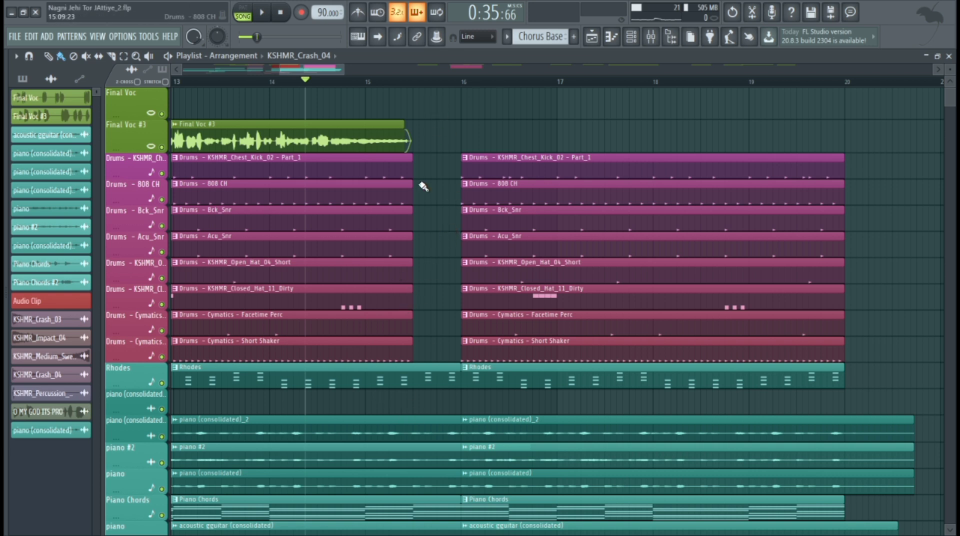
Step: Play the shortened drum section to listen to the break before bar 16
key(space)
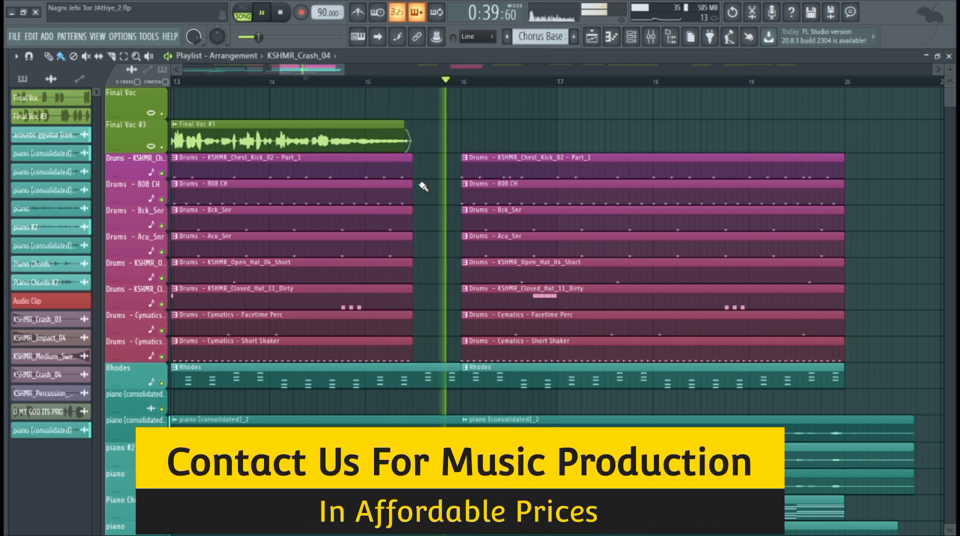
scroll(425, 184, down, 4)
key(space)
scroll(429, 182, up, 4)
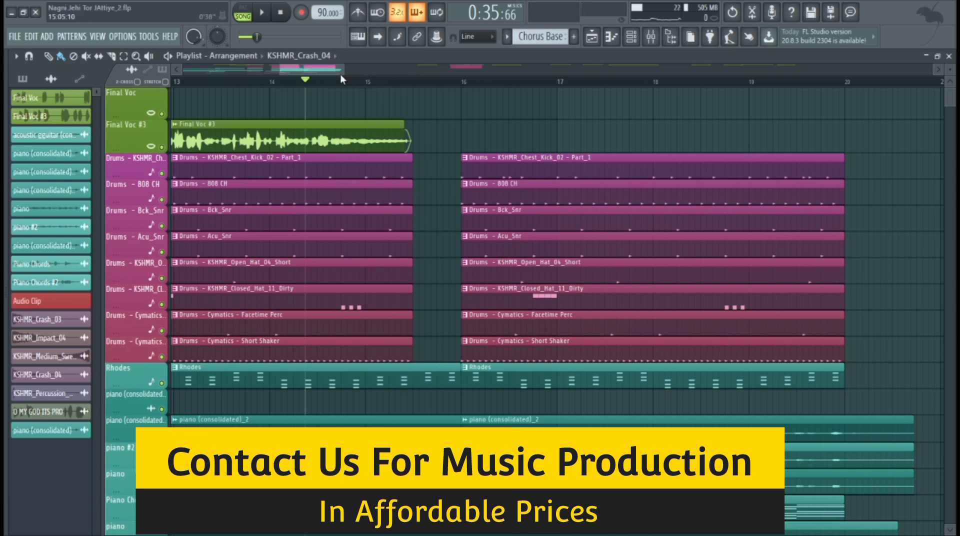
Step: Slice the piano (consolidated)_2, piano #2 and piano (consolidated) clips where the first chorus drums end and delete the pieces up to bar 16
drag(317, 71, 296, 72)
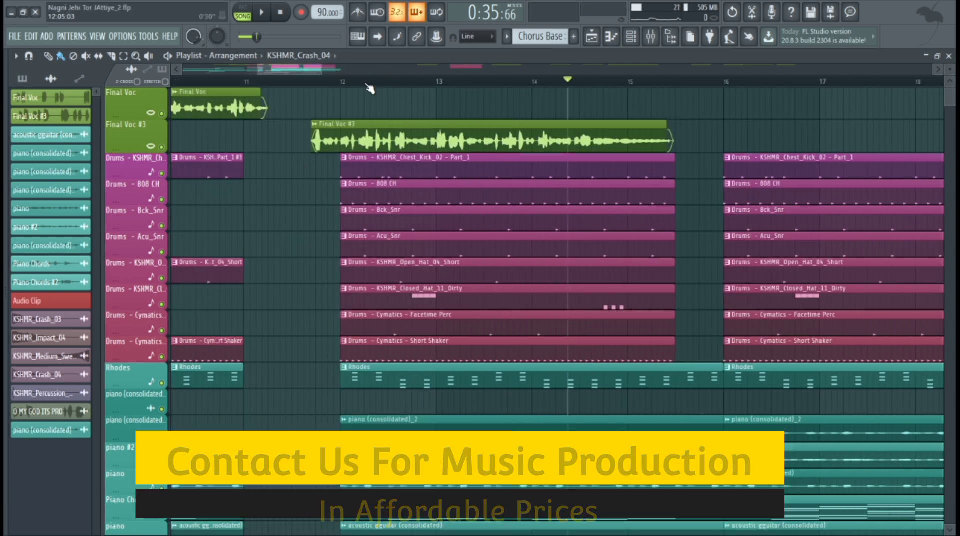
drag(315, 70, 340, 81)
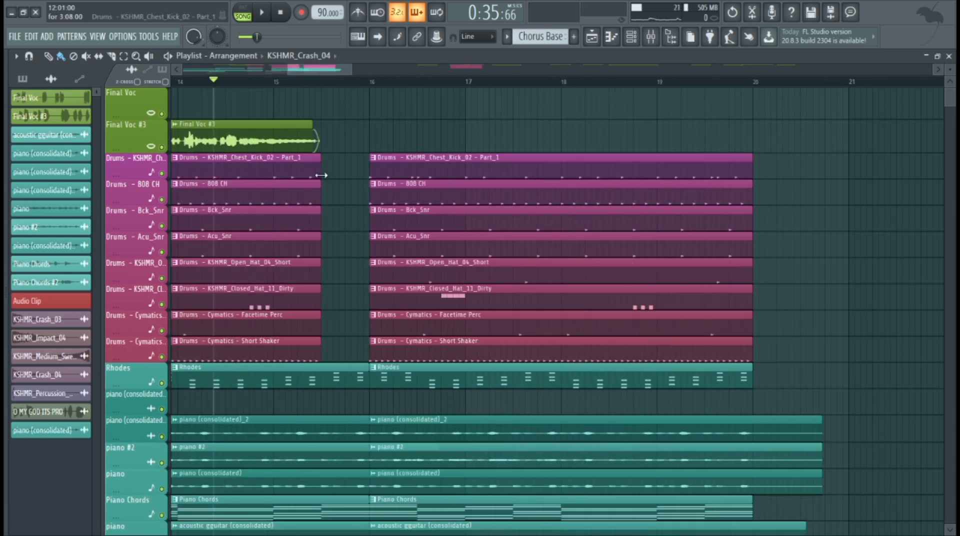
scroll(320, 175, down, 1)
scroll(320, 174, down, 1)
scroll(320, 175, down, 2)
scroll(247, 251, down, 1)
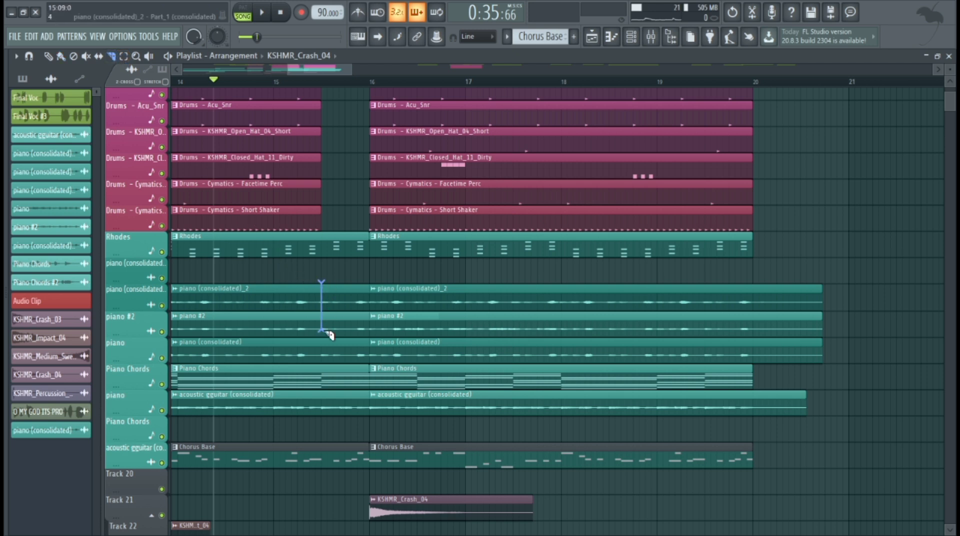
drag(324, 355, 323, 357)
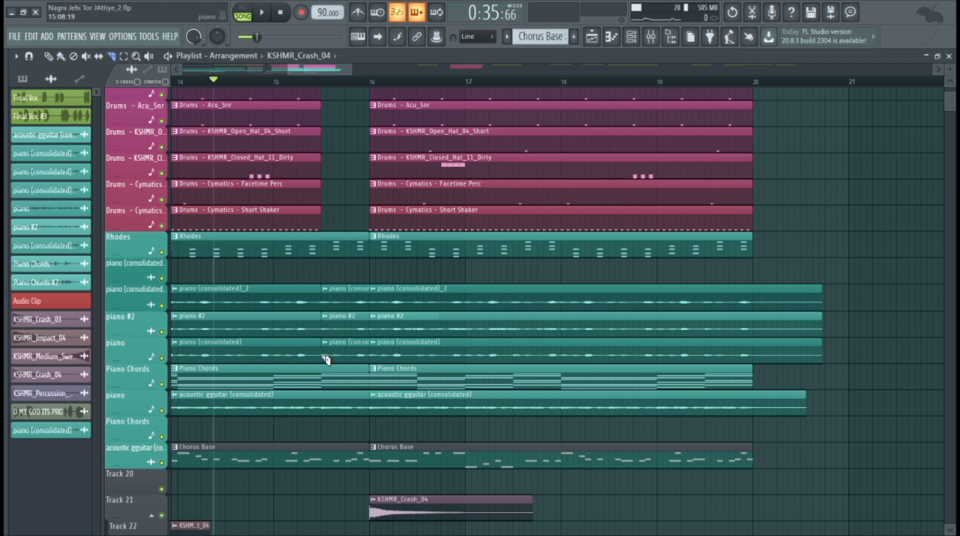
right_click(354, 290)
right_click(357, 321)
right_click(351, 342)
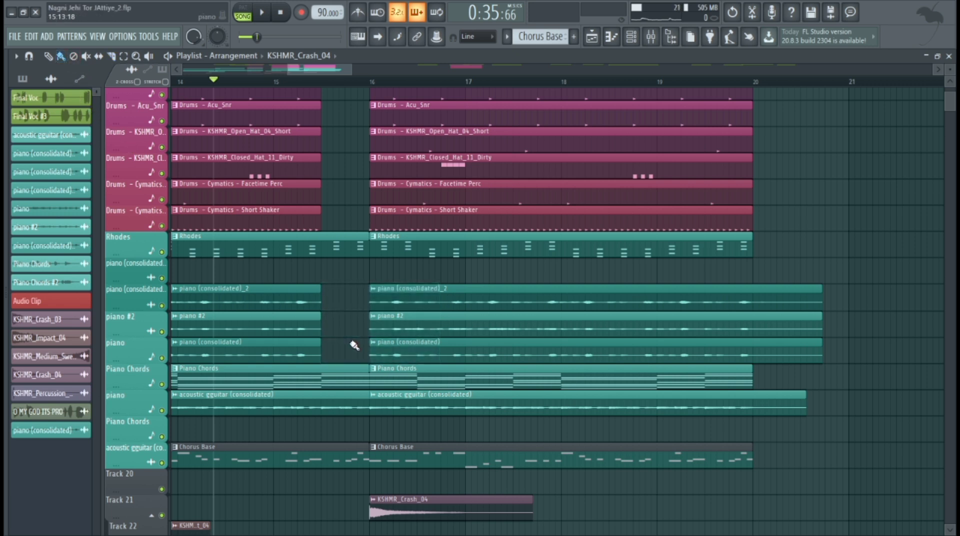
Step: Trim the first piano (consolidated)_2 clip slightly shorter than the piano clips beneath it, with the global snap set to Line
scroll(358, 339, down, 1)
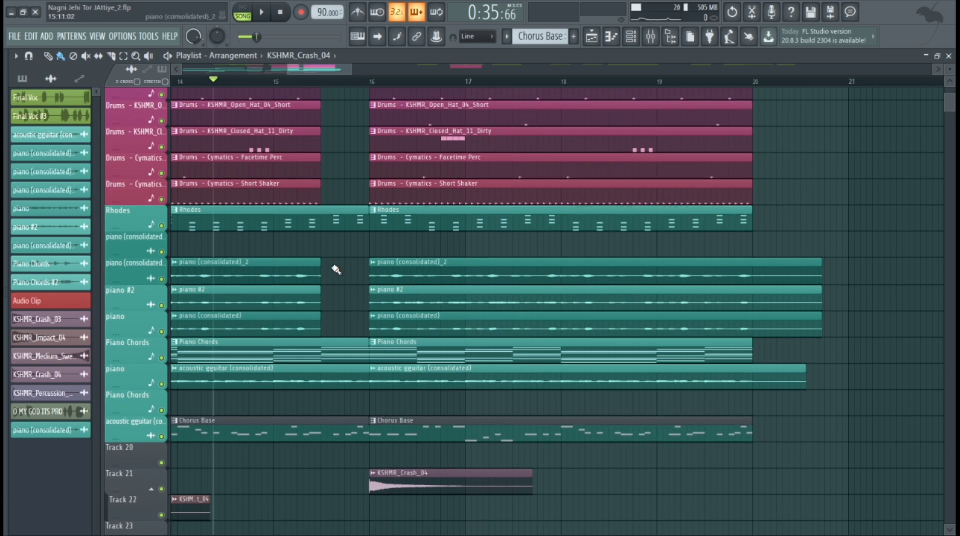
drag(321, 282, 317, 282)
click(478, 36)
click(477, 47)
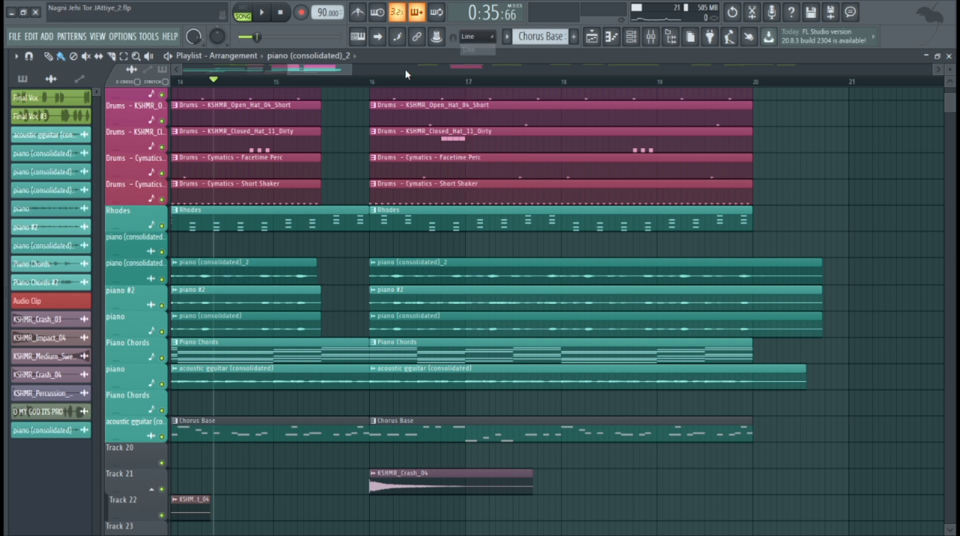
Step: Listen to the break from bar 15 and shorten the first Chorus Base clip to 3:08:00, matching the drums
click(275, 82)
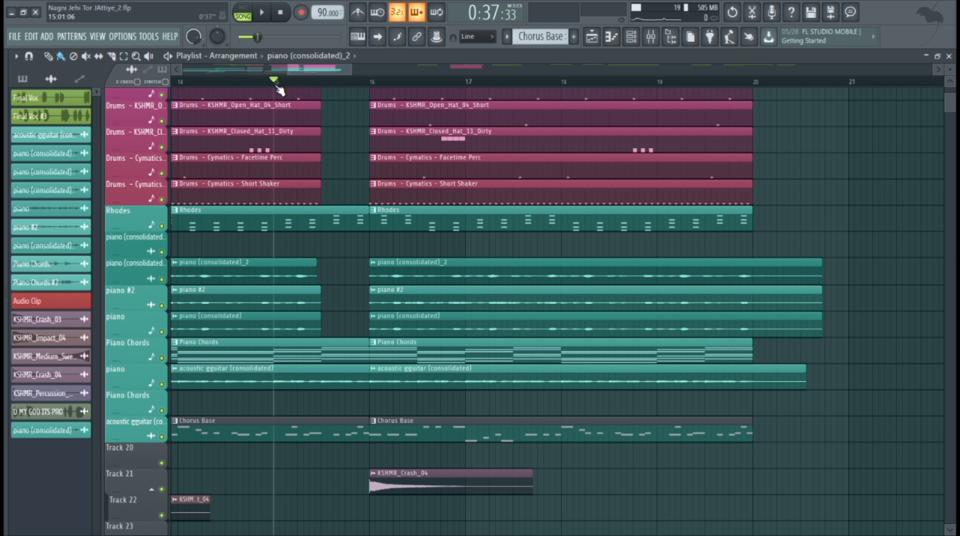
key(space)
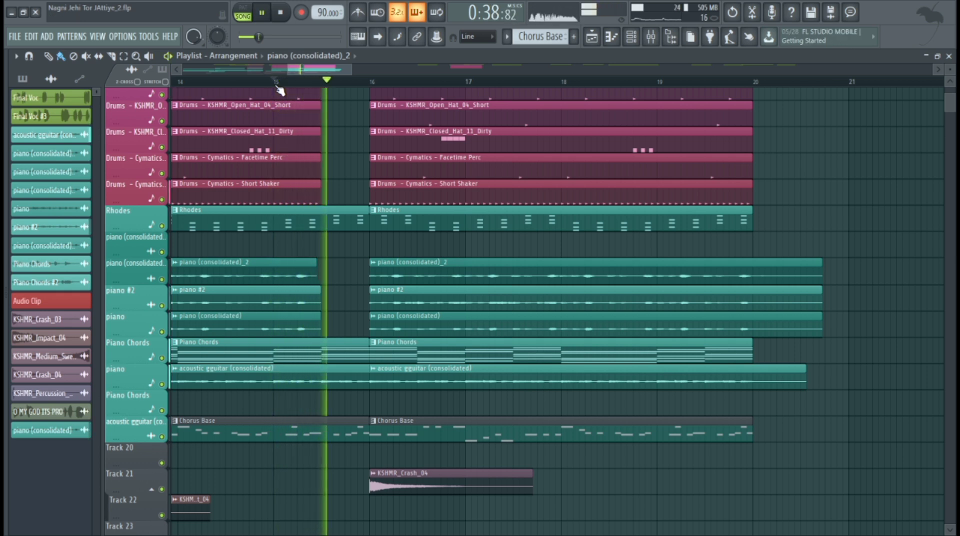
key(space)
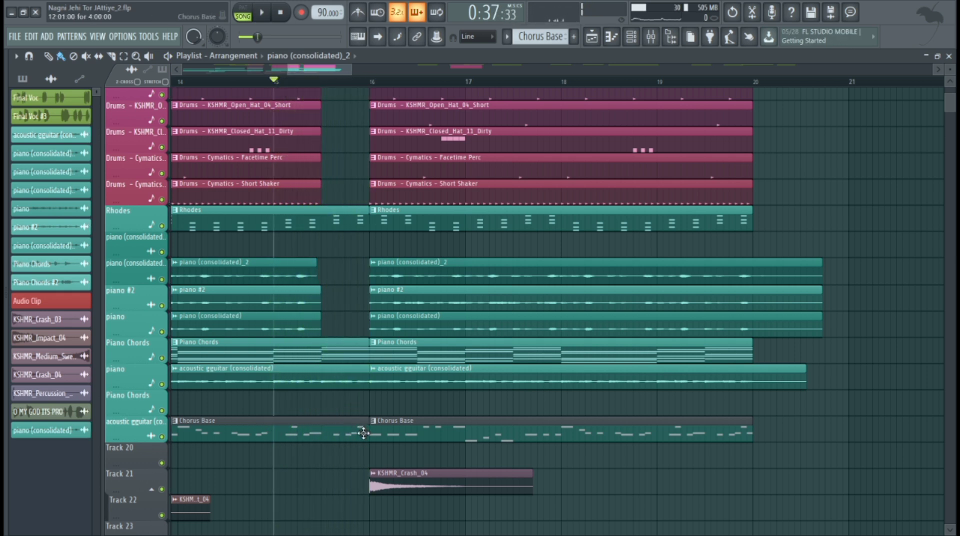
click(366, 435)
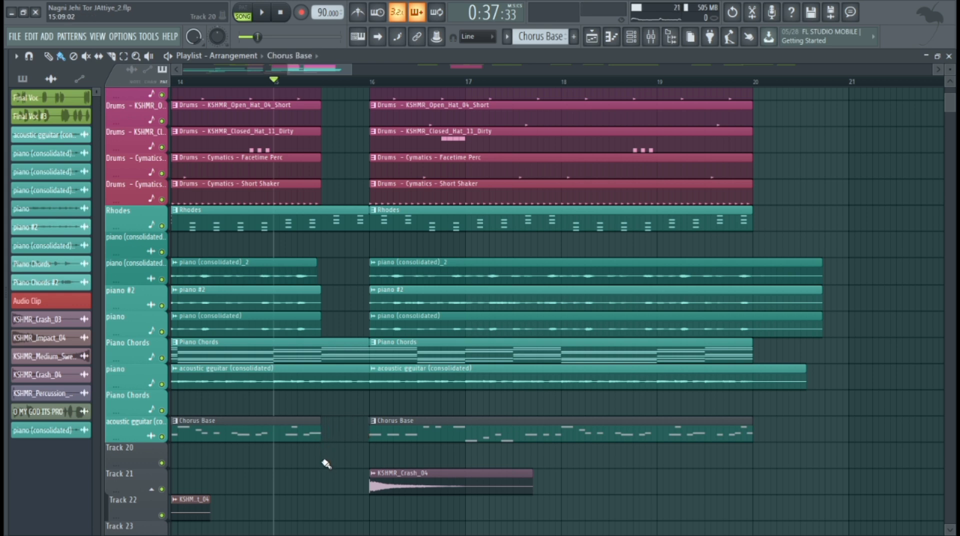
Step: Copy the KSHMR_Medium_Sweep_02 clip along Track 24 so the copy ends at bar 16
scroll(333, 480, down, 4)
drag(289, 74, 227, 74)
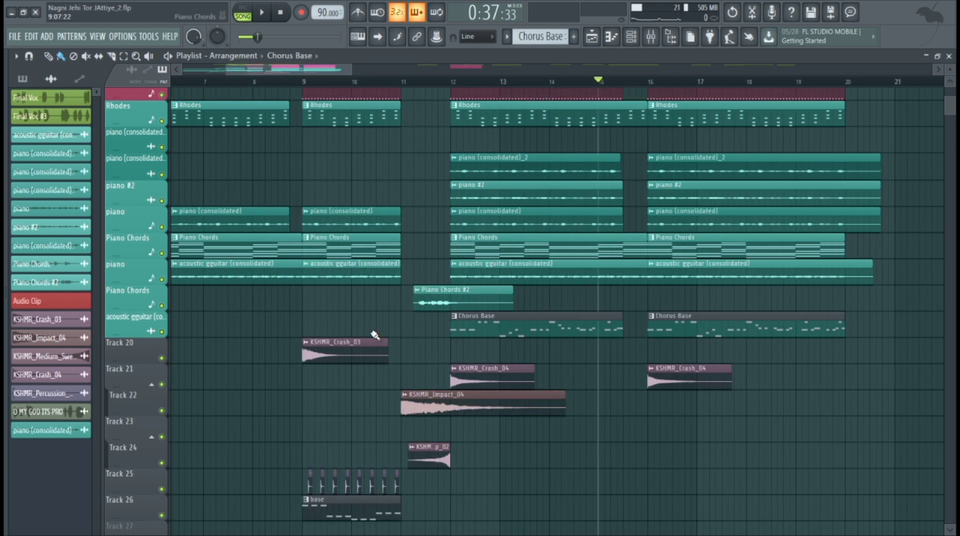
drag(440, 457, 626, 461)
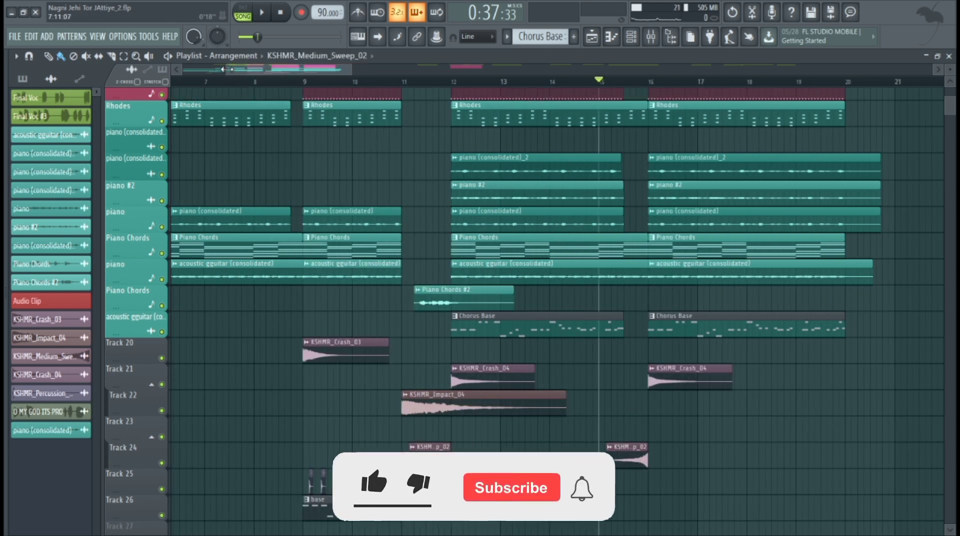
Step: Look over the tracks around bar 16 and play from bar 15 to listen to the sweep leading into the second chorus
drag(227, 68, 289, 67)
scroll(388, 204, up, 5)
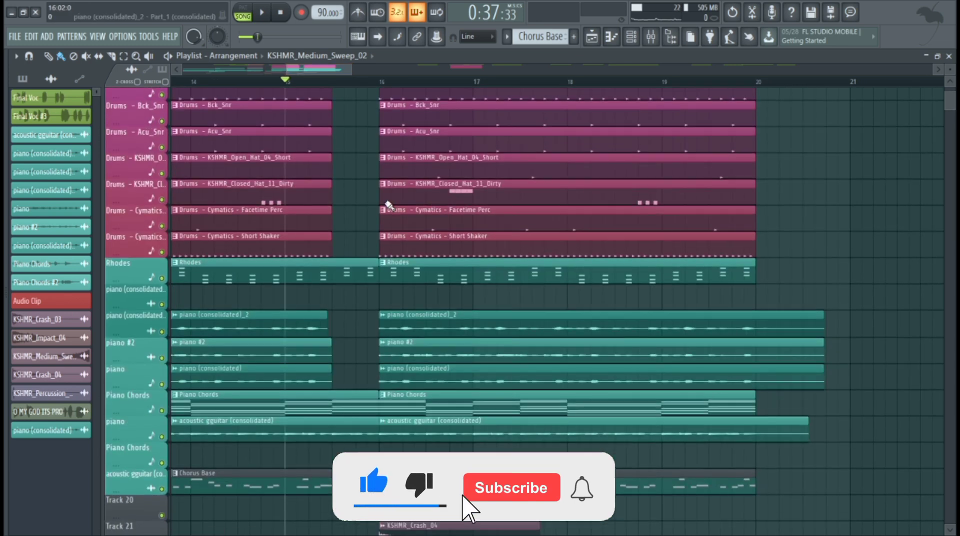
scroll(388, 204, down, 9)
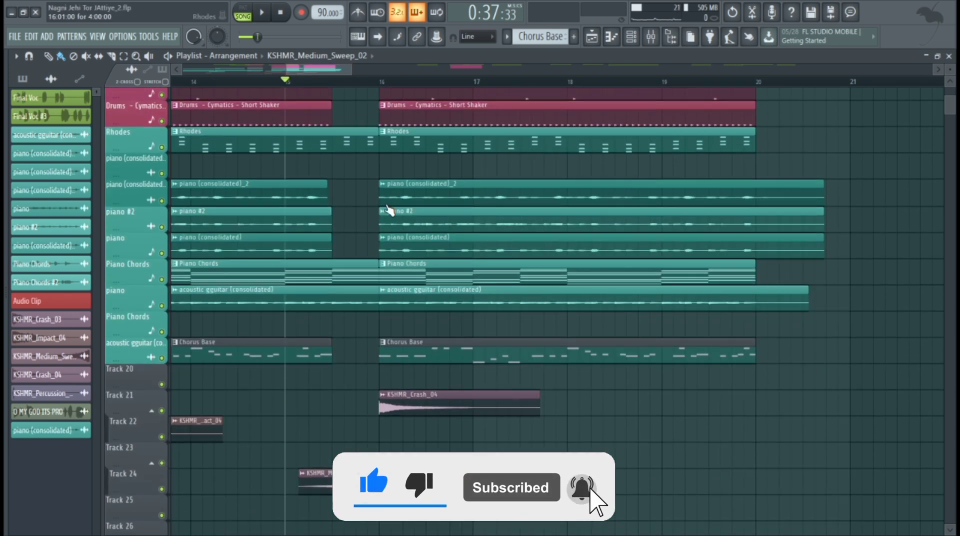
scroll(389, 210, up, 9)
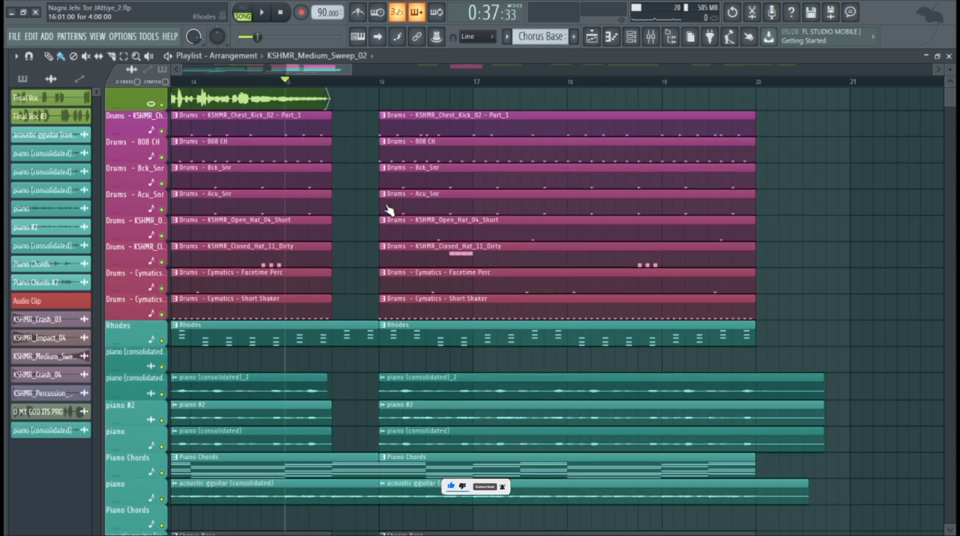
scroll(388, 205, down, 6)
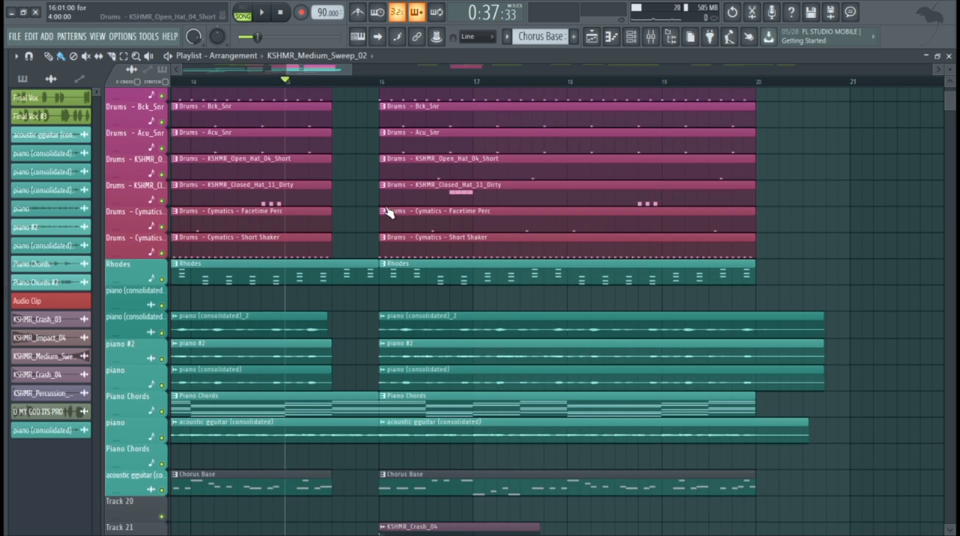
scroll(378, 216, down, 5)
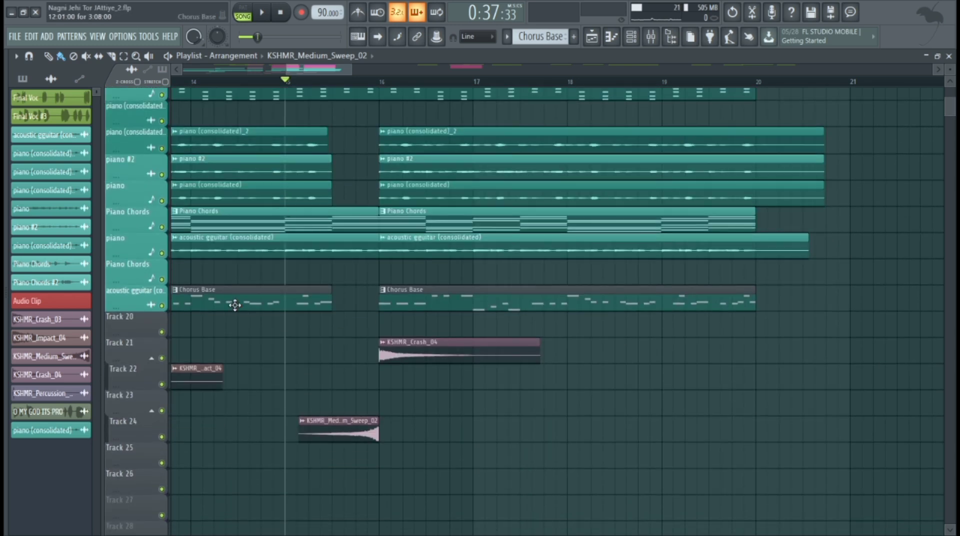
scroll(368, 264, up, 5)
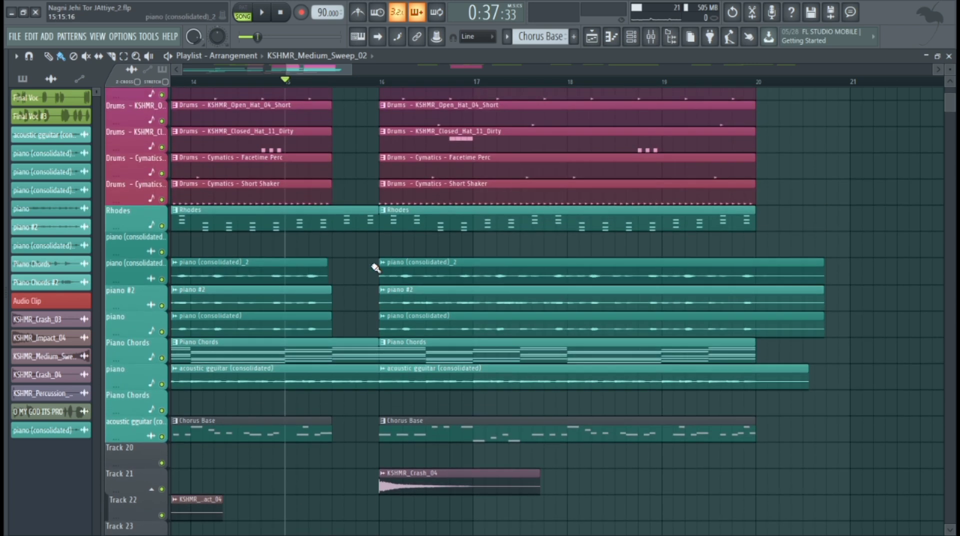
key(space)
scroll(371, 266, down, 5)
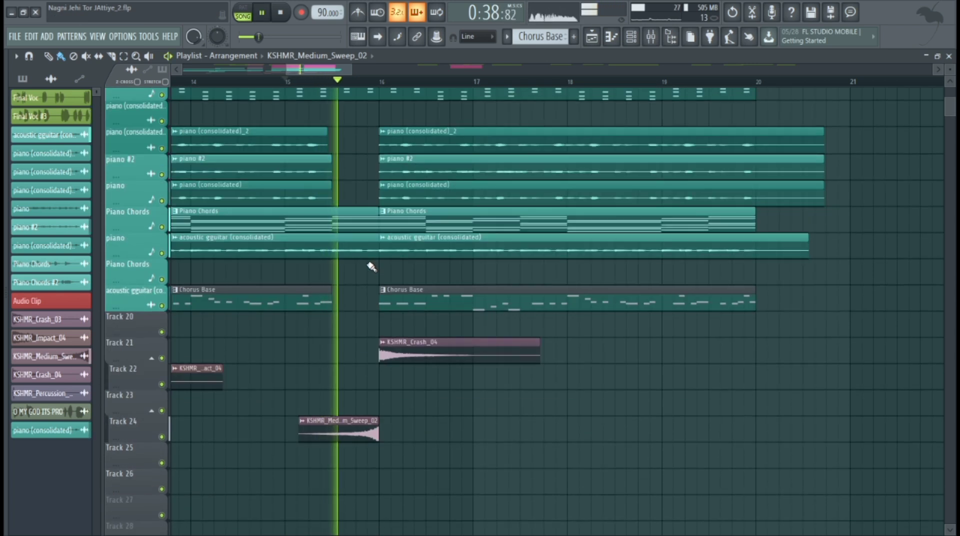
scroll(371, 267, up, 6)
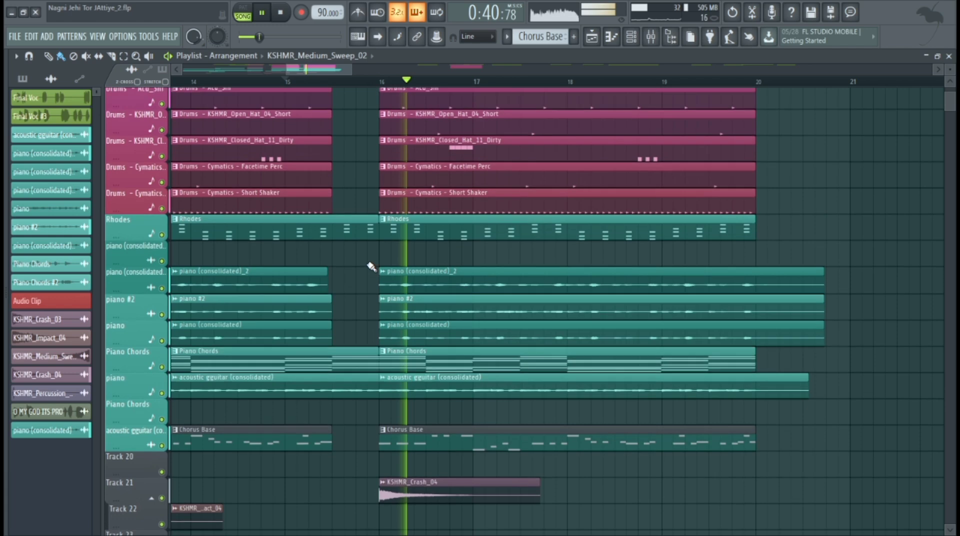
scroll(371, 268, down, 3)
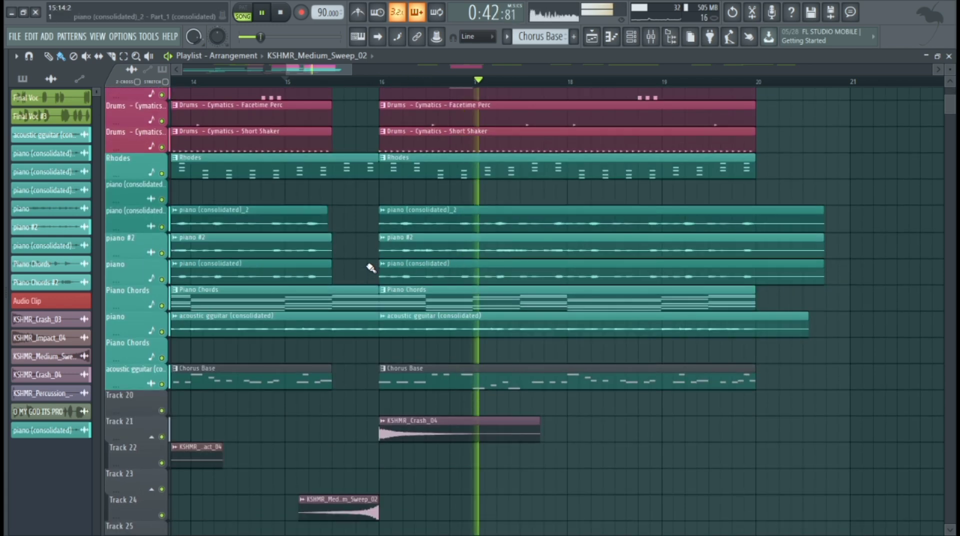
scroll(371, 267, up, 4)
scroll(370, 268, down, 4)
key(space)
Step: Mute Track 24 and play from bar 15 to listen to the break without the sweep
scroll(343, 464, down, 4)
click(162, 411)
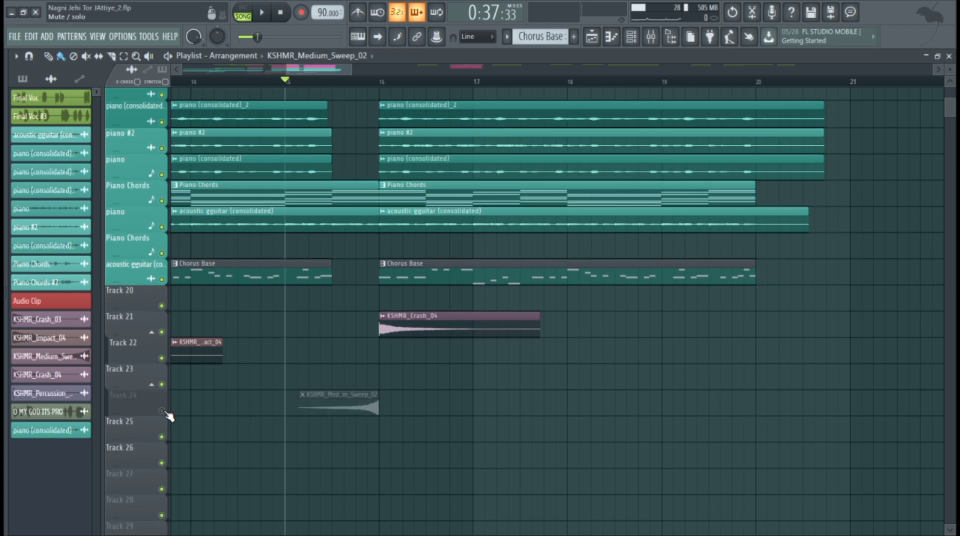
key(space)
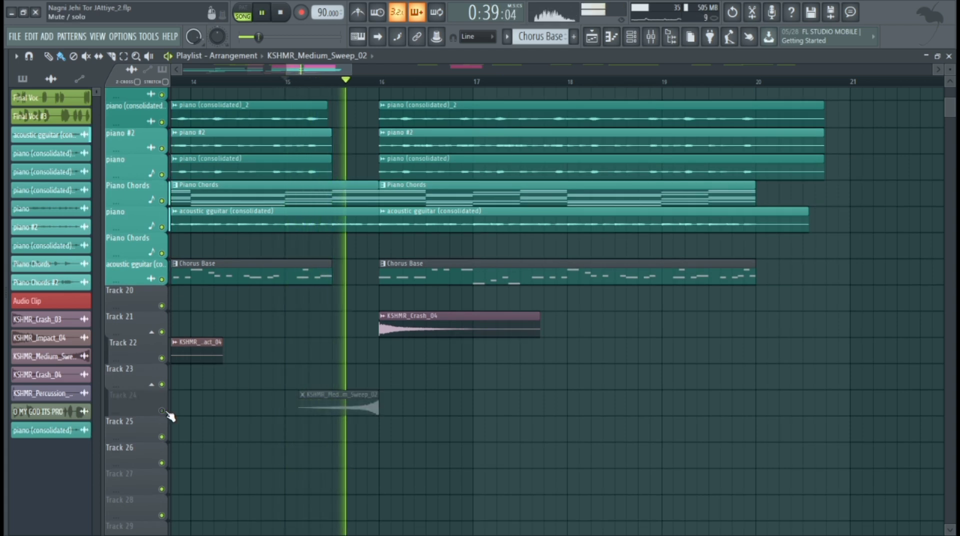
key(space)
Step: Delete the copied KSHMR_Medium_Sweep_02 clip before bar 16 and unmute Track 24
right_click(320, 408)
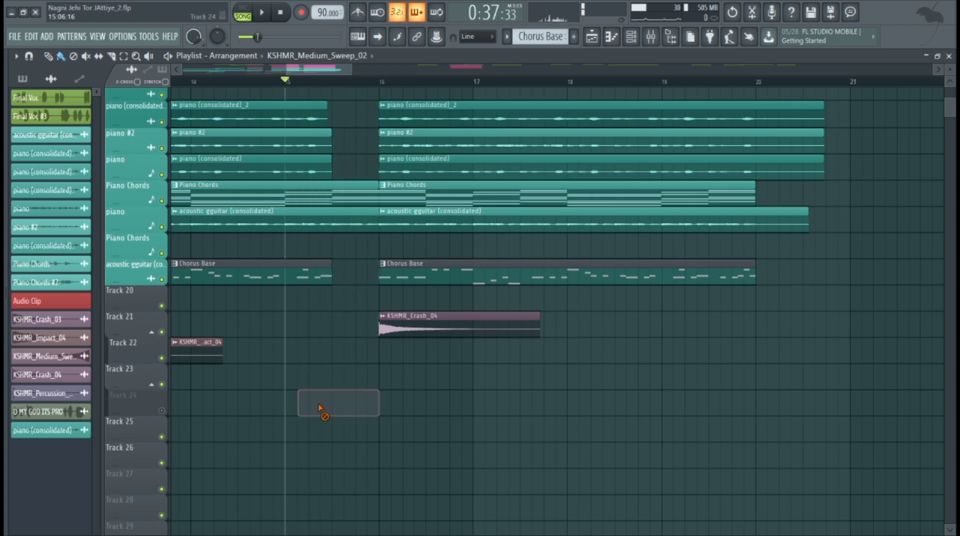
click(162, 411)
scroll(354, 409, up, 12)
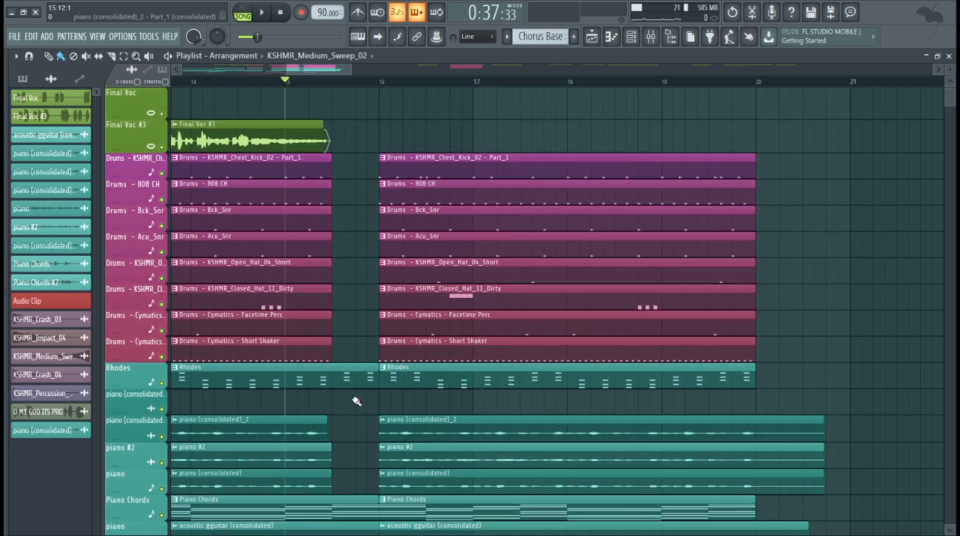
scroll(435, 252, down, 4)
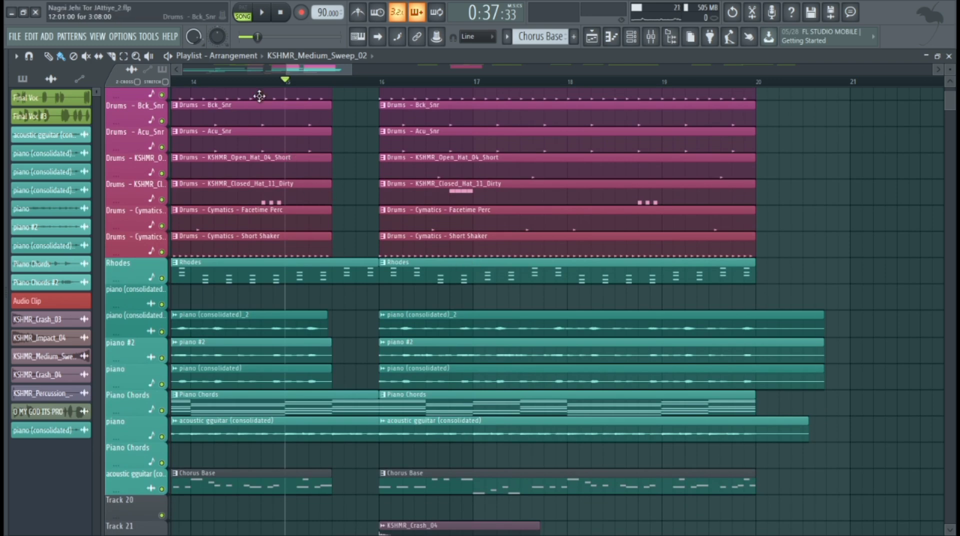
Step: Look over the vocal, drum and melodic tracks around the gap before bar 16
drag(302, 62, 328, 69)
scroll(251, 106, down, 3)
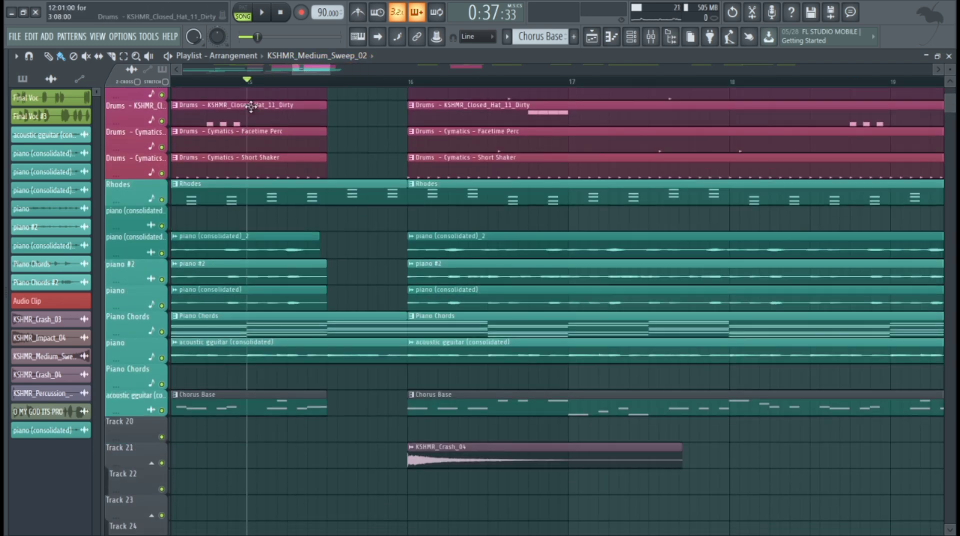
scroll(368, 183, up, 6)
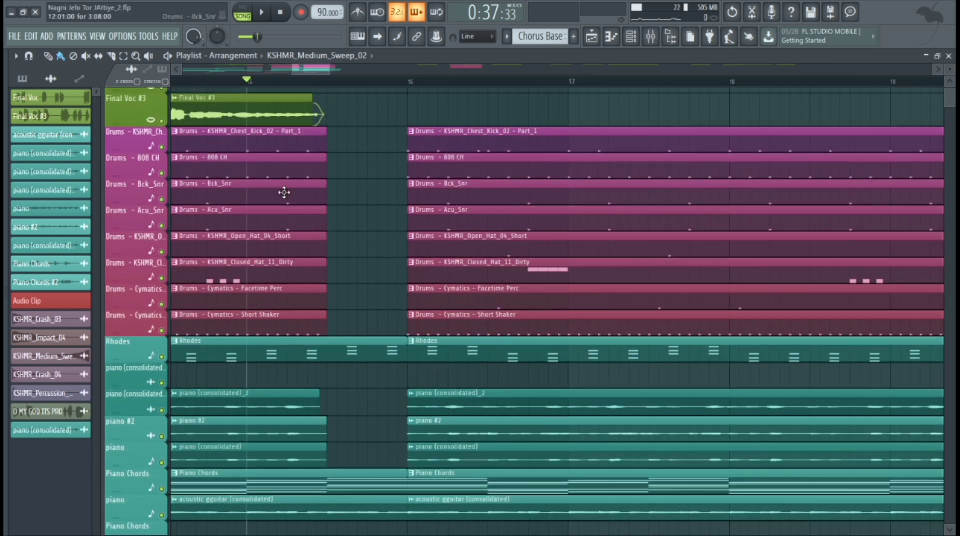
scroll(285, 193, up, 1)
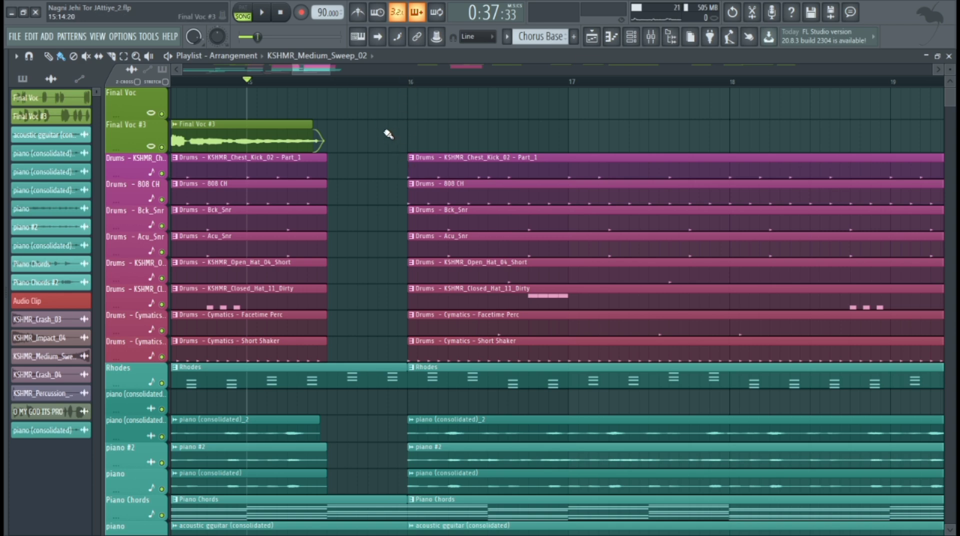
mouse_move(333, 68)
mouse_down()
mouse_move(379, 70)
mouse_move(344, 70)
mouse_up()
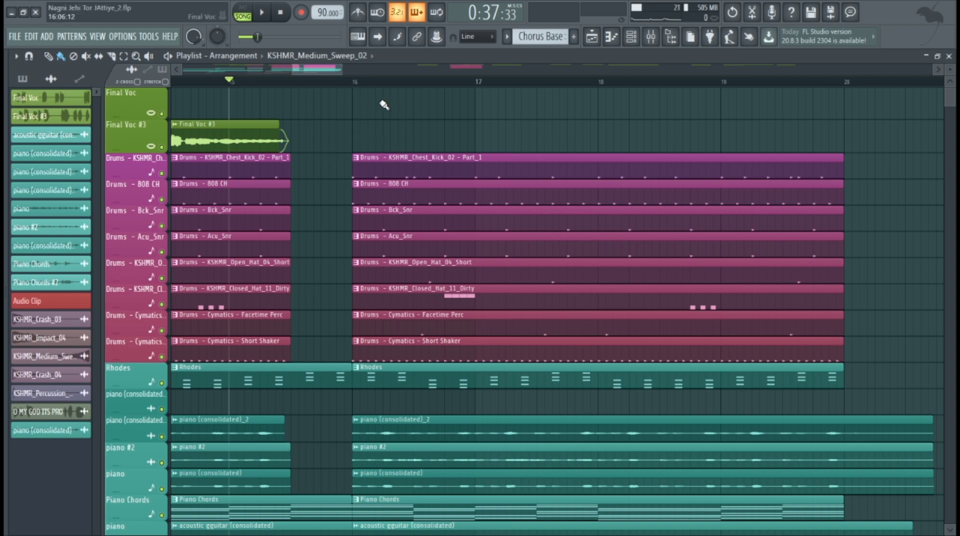
scroll(313, 198, down, 8)
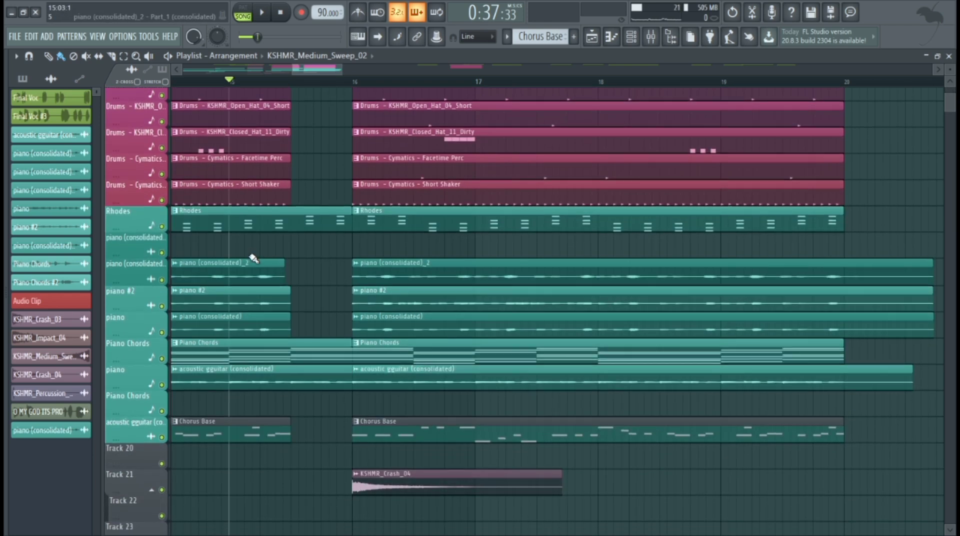
scroll(321, 138, up, 8)
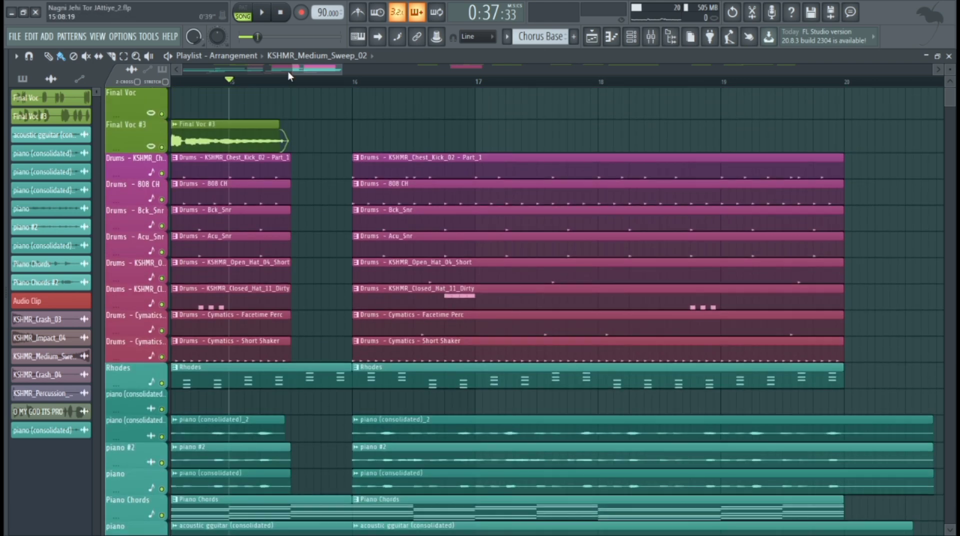
Step: Play the arrangement from just before bar 14 to listen to the break leading into bar 16
drag(303, 71, 286, 70)
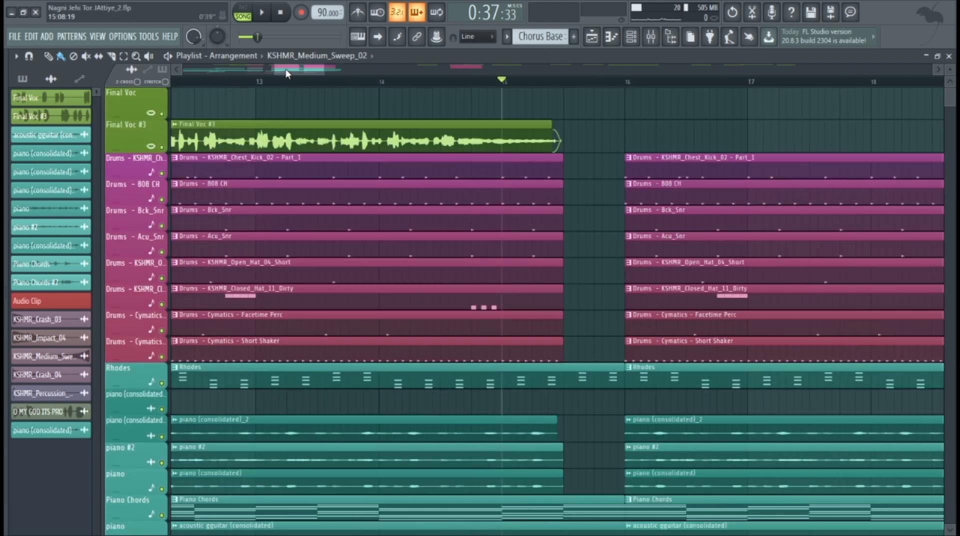
click(356, 80)
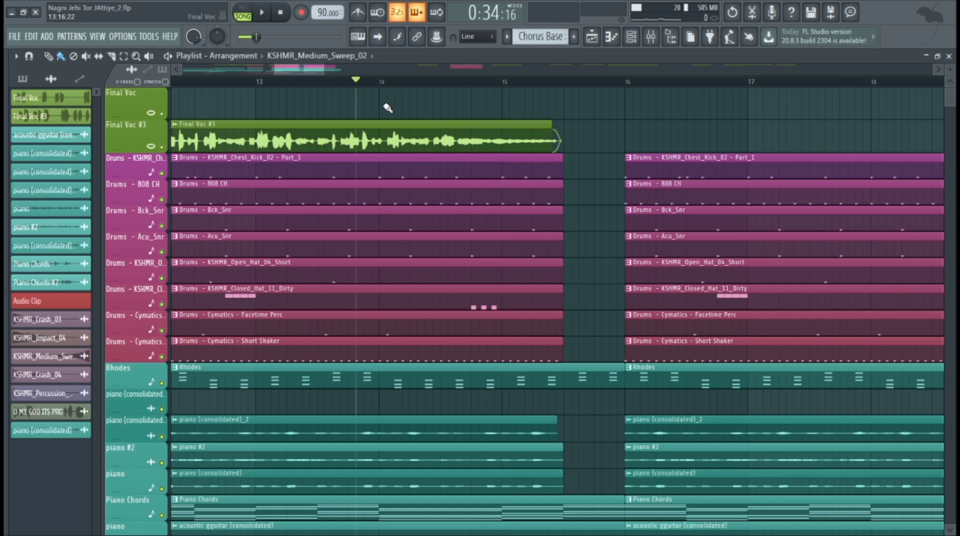
key(space)
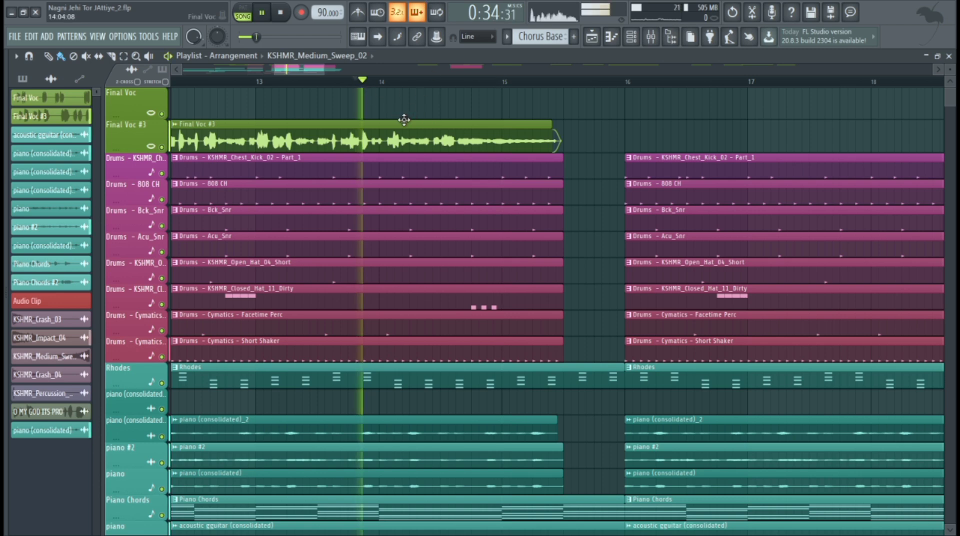
scroll(404, 122, down, 4)
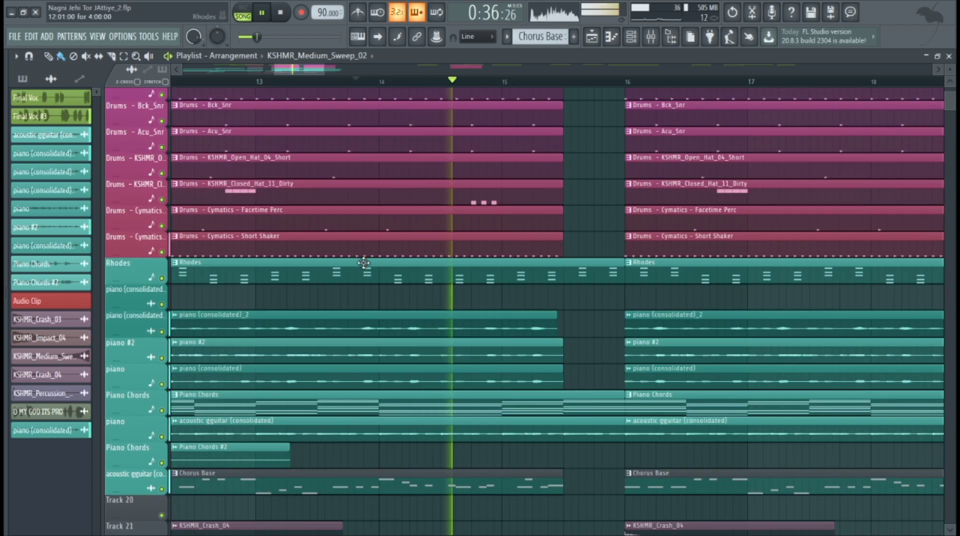
scroll(364, 263, down, 2)
scroll(364, 263, up, 3)
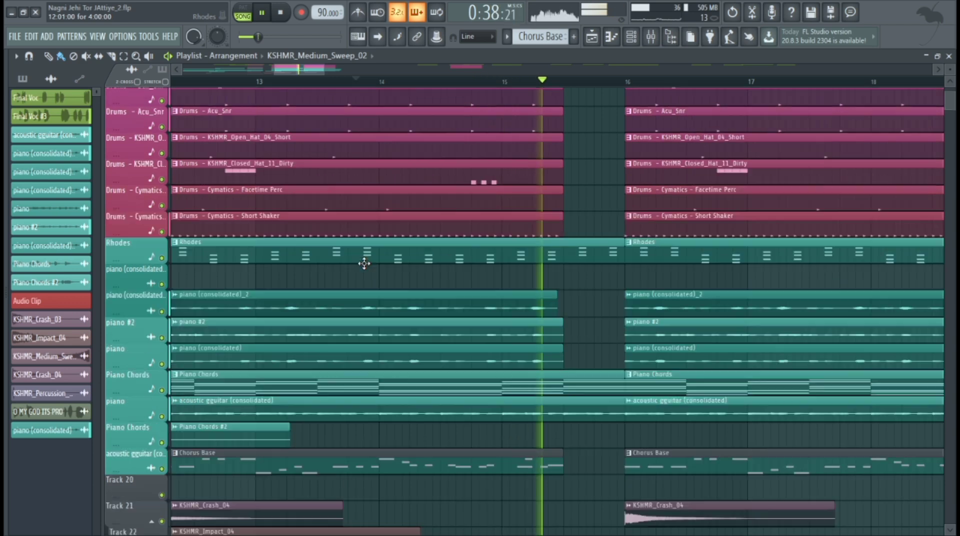
click(300, 63)
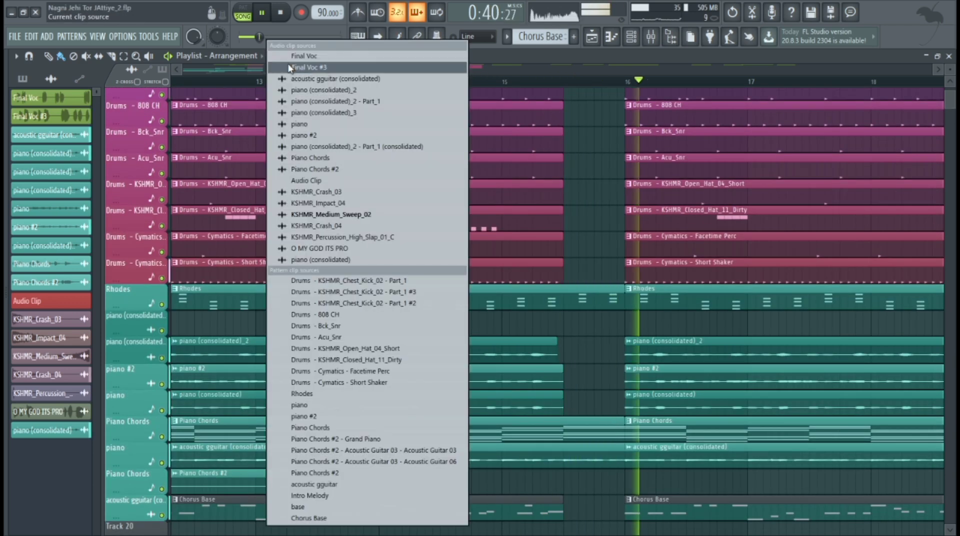
key(space)
Step: Examine which clips stop and which continue across the gap between bars 15 and 16
drag(302, 71, 326, 141)
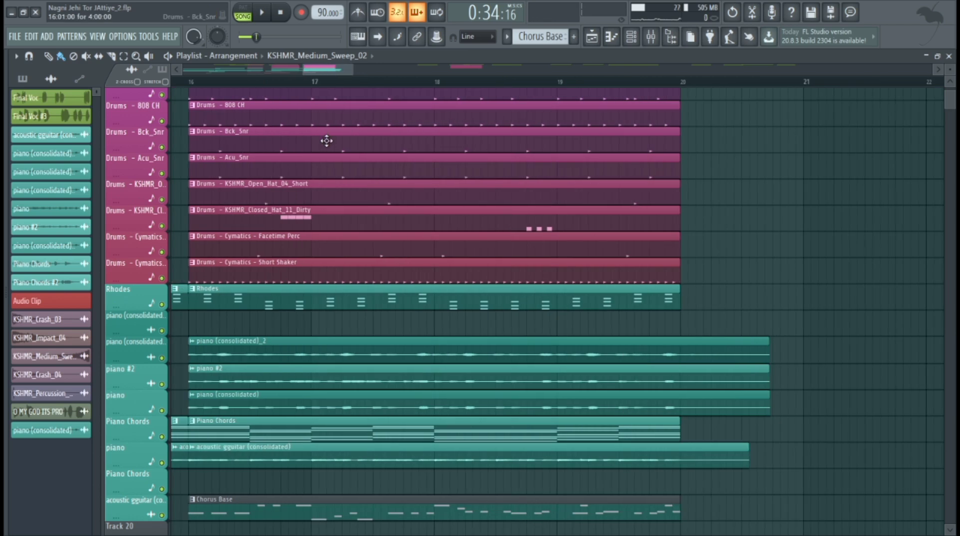
scroll(327, 139, down, 1)
scroll(327, 83, left, 3)
scroll(332, 122, down, 3)
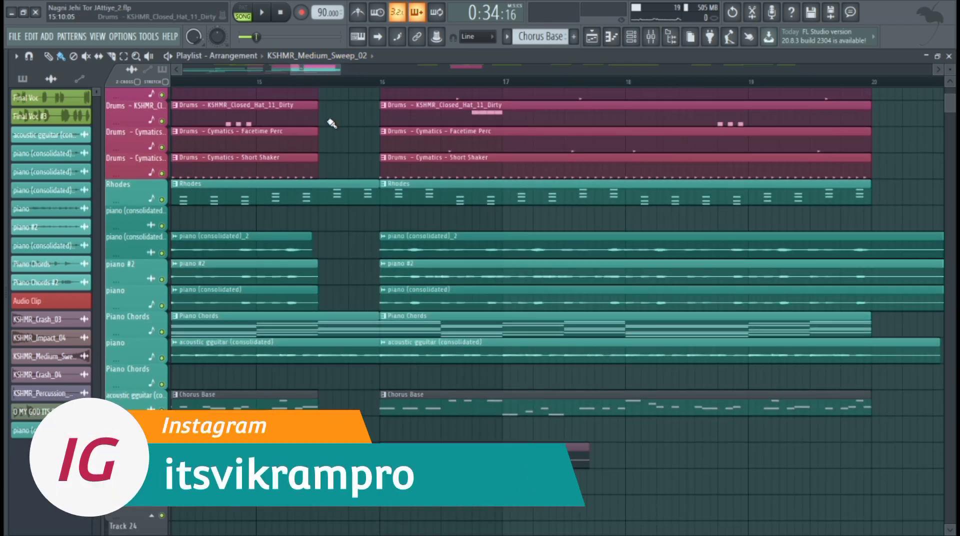
scroll(450, 165, down, 2)
scroll(446, 202, up, 4)
scroll(446, 202, up, 5)
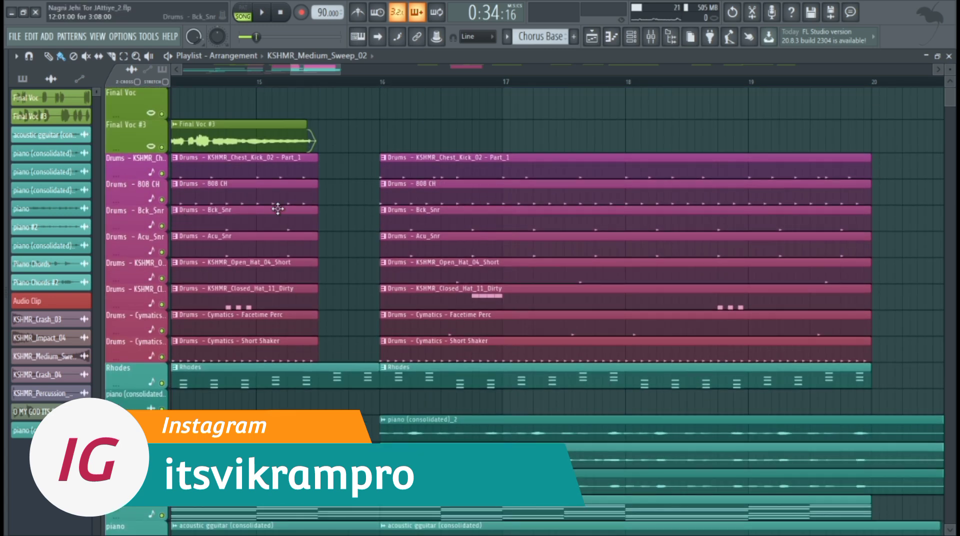
scroll(278, 209, down, 1)
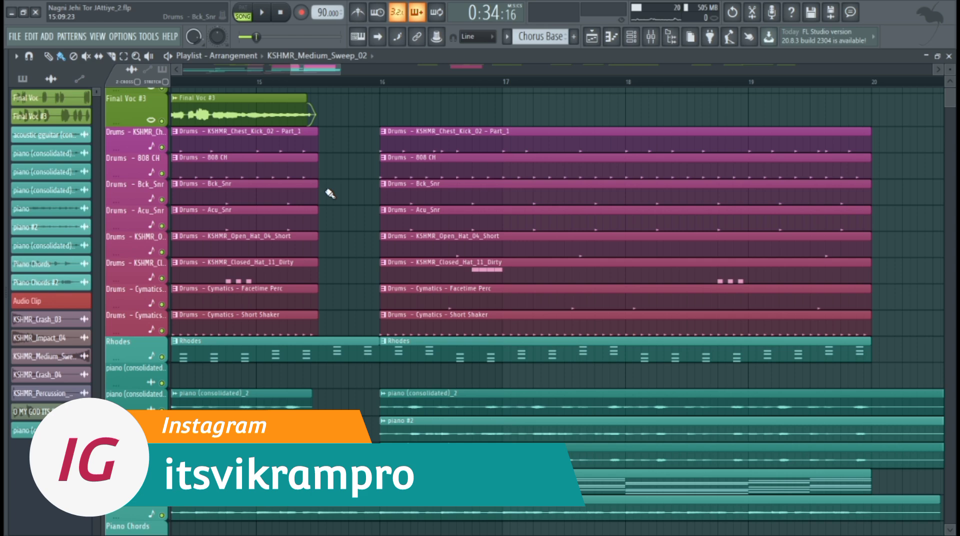
scroll(331, 193, down, 2)
Step: Increase the playlist track height and look over the Rhodes, piano, guitar and bass clips around bar 16
drag(953, 75, 953, 71)
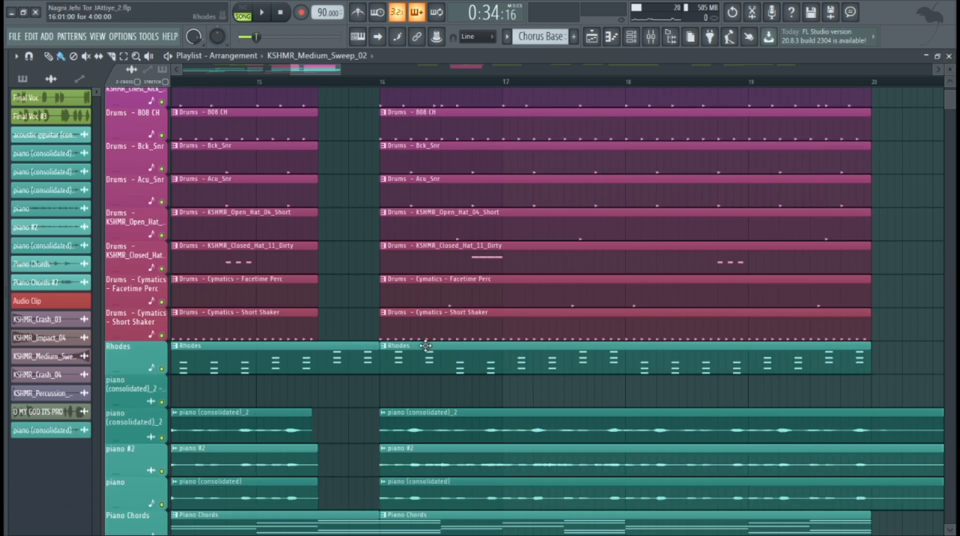
scroll(425, 346, down, 2)
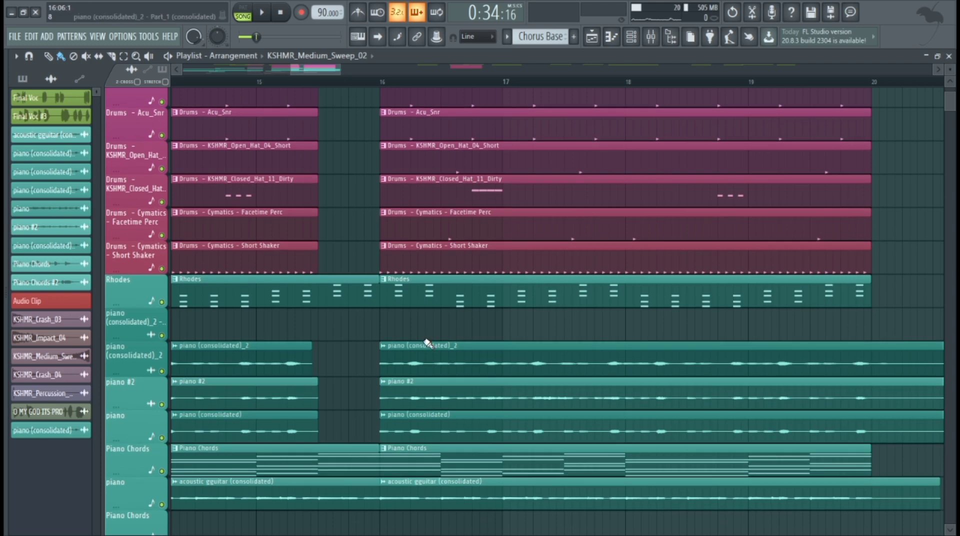
scroll(387, 331, down, 1)
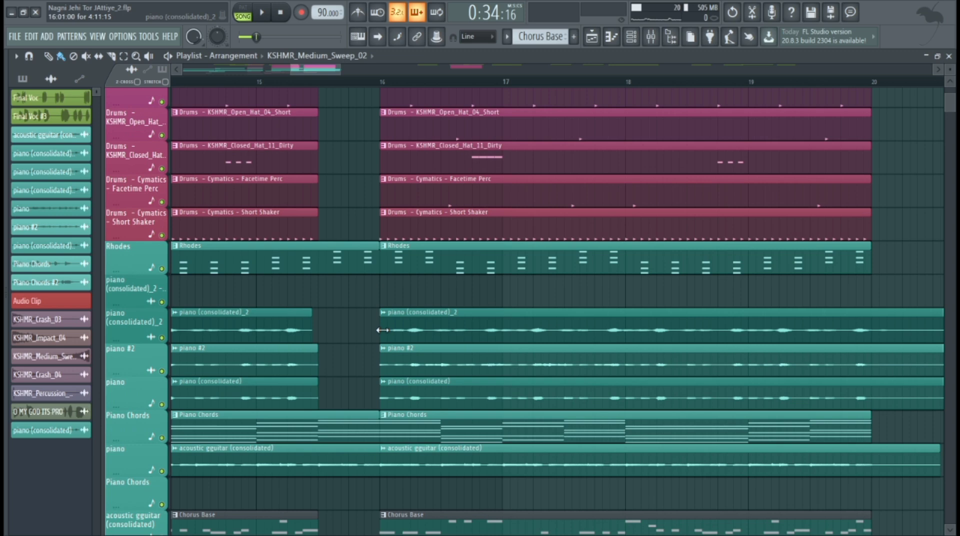
scroll(382, 330, down, 1)
scroll(381, 329, down, 2)
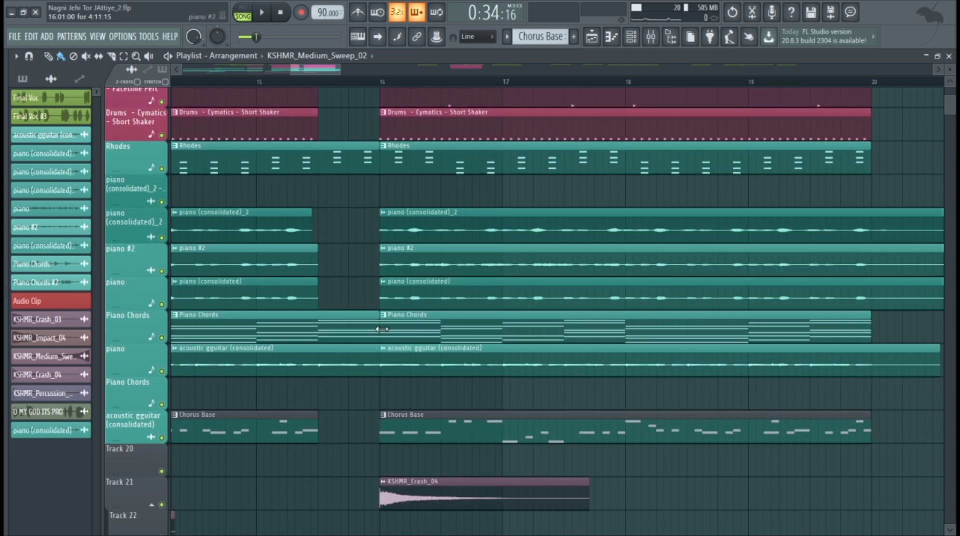
scroll(381, 329, down, 1)
Step: Play from bar 15 to listen to how the Rhodes and chords carry the break
click(259, 81)
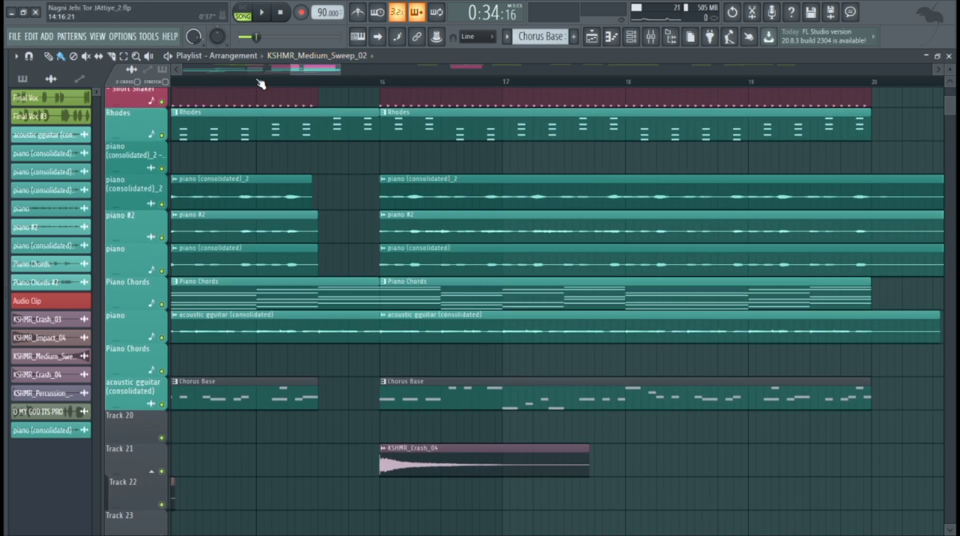
key(space)
scroll(368, 317, down, 2)
scroll(411, 300, up, 4)
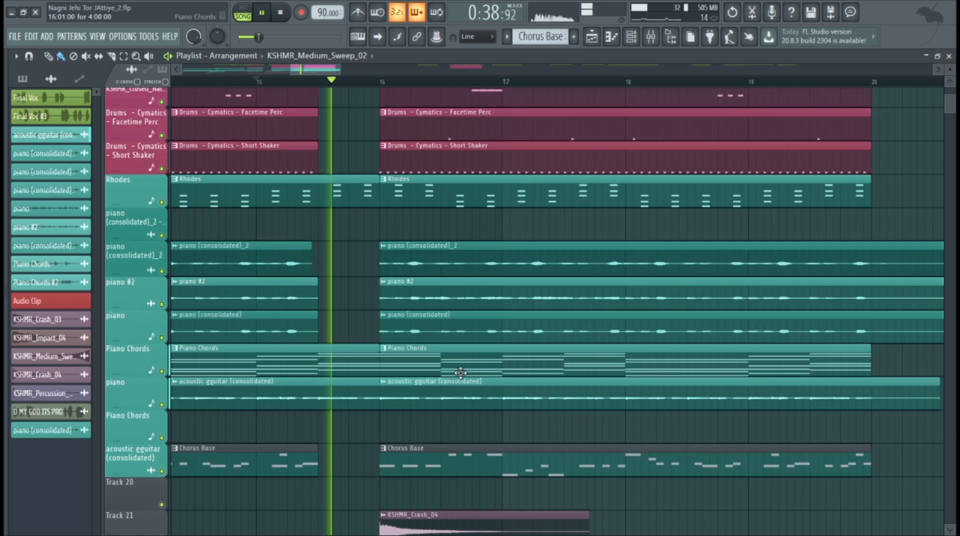
key(space)
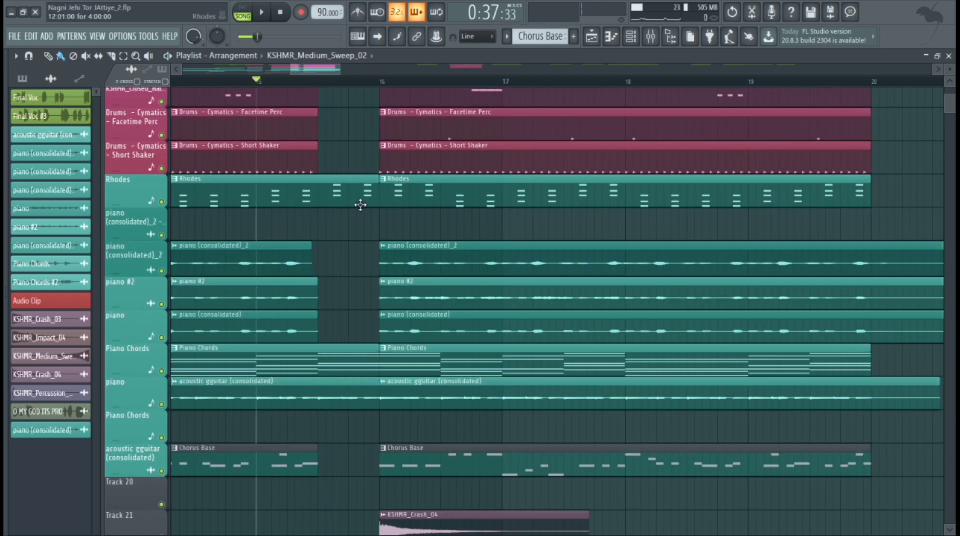
Step: Make the Rhodes clip before bar 16 a unique pattern and open its notes in the piano roll
right_click(176, 181)
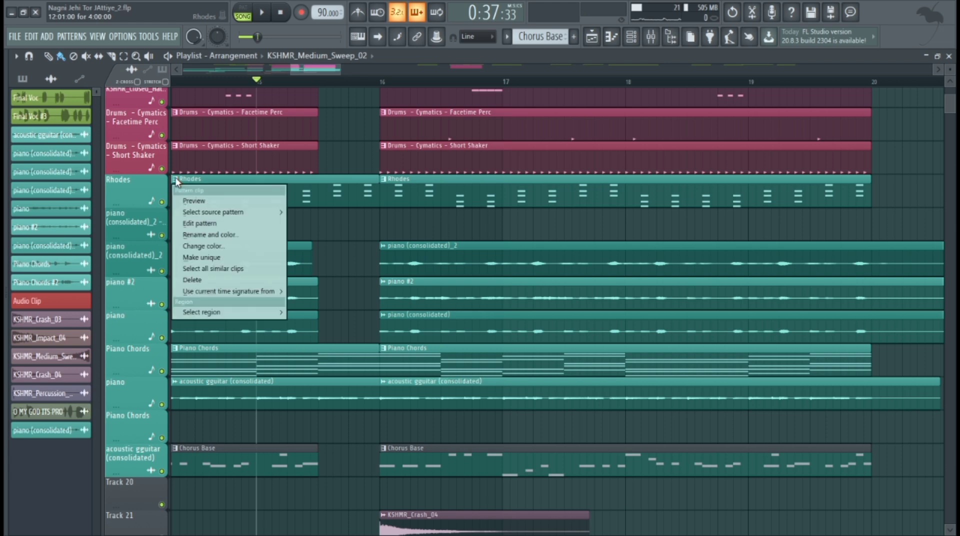
click(187, 257)
double_click(307, 193)
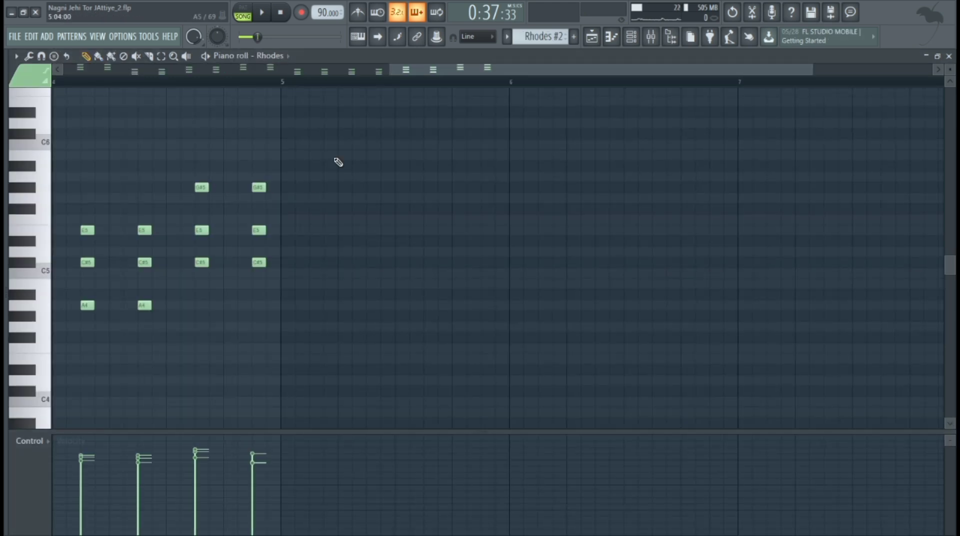
Step: Frame the end of the Rhodes #2 pattern and play it from within bar 4
drag(415, 72, 374, 73)
drag(770, 73, 535, 73)
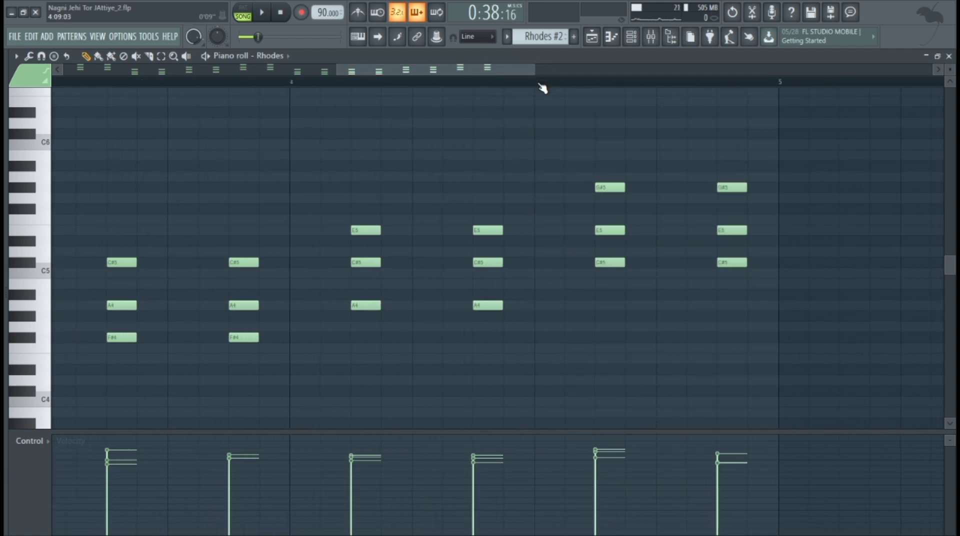
drag(548, 84, 780, 97)
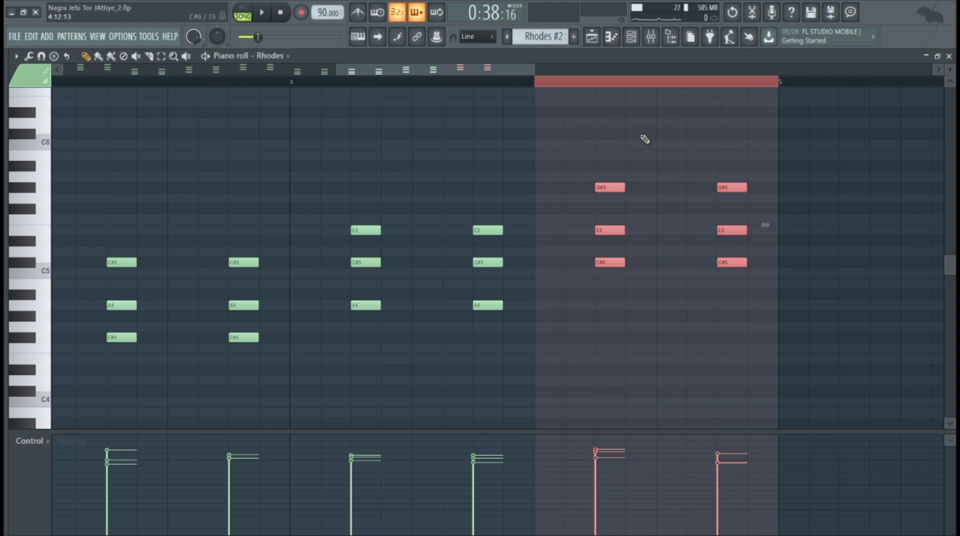
click(541, 87)
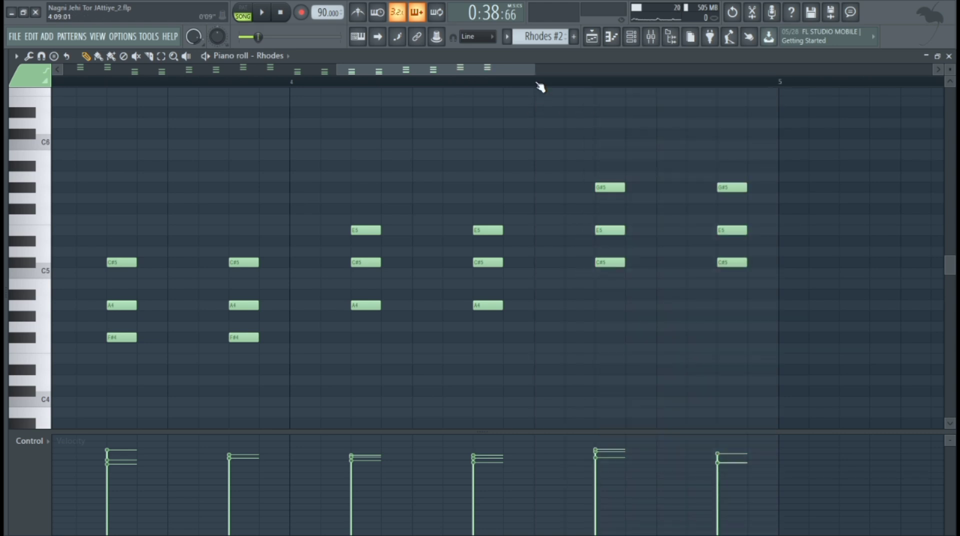
click(444, 85)
key(space)
drag(429, 74, 507, 73)
key(space)
Step: Replay the closing Rhodes chords of bar 4 in a closer view to judge their rhythm
drag(611, 71, 586, 68)
key(space)
key(space)
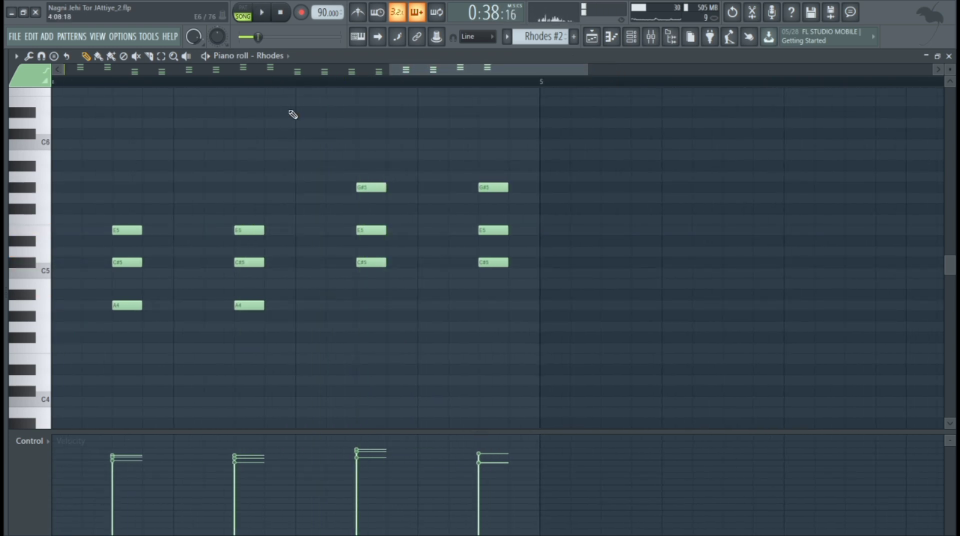
key(space)
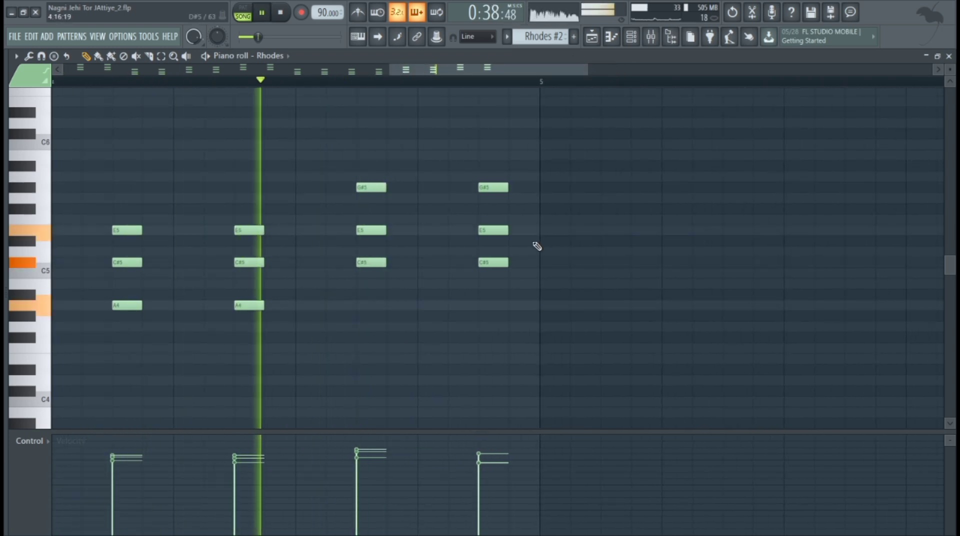
key(space)
key(space)
drag(585, 74, 505, 73)
key(space)
Step: Move the last Rhodes chord half a beat earlier and transpose it up to F#5, A5 and C#6
drag(506, 117, 460, 308)
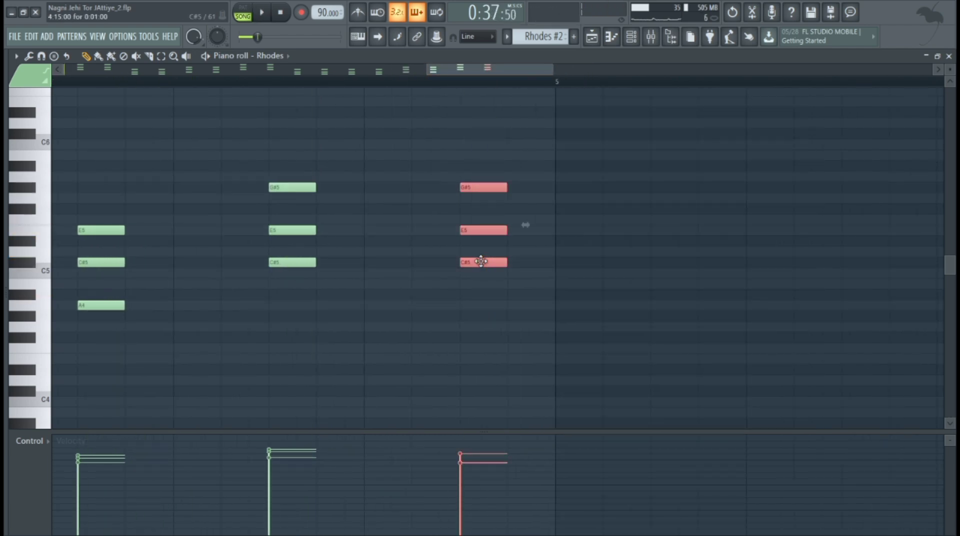
drag(480, 265, 390, 208)
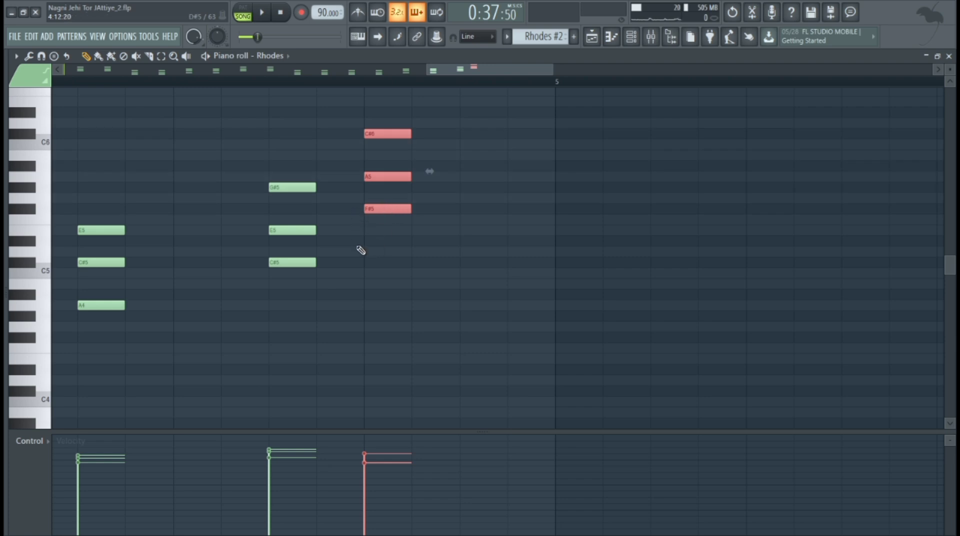
click(345, 241)
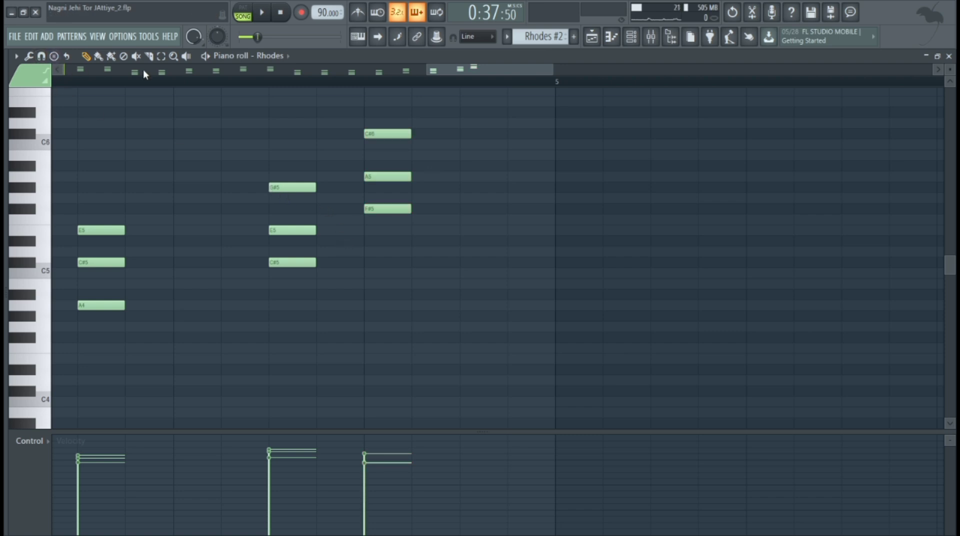
Step: Play the altered ending, and copy the F#5, A5 and C#6 chord half a beat later in bar 4
click(75, 87)
key(space)
key(space)
drag(403, 131, 400, 253)
drag(385, 178, 492, 220)
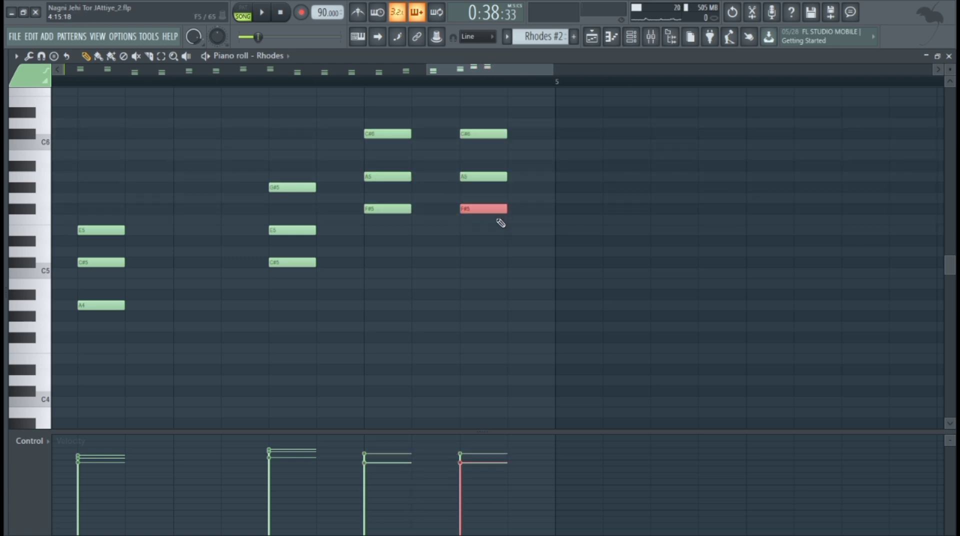
Step: Move the F#5 note of the final Rhodes chord to E6
key(Delete)
key(shift+Down)
key(shift+Down)
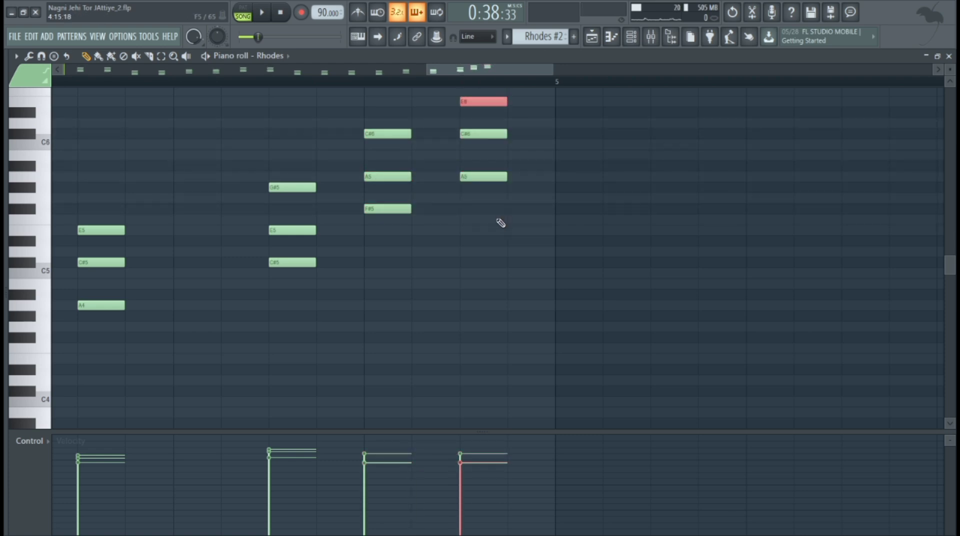
Step: Deselect the edited note and replay the revised Rhodes chord ending of bar 4 in the piano roll
scroll(502, 220, up, 2)
click(544, 165)
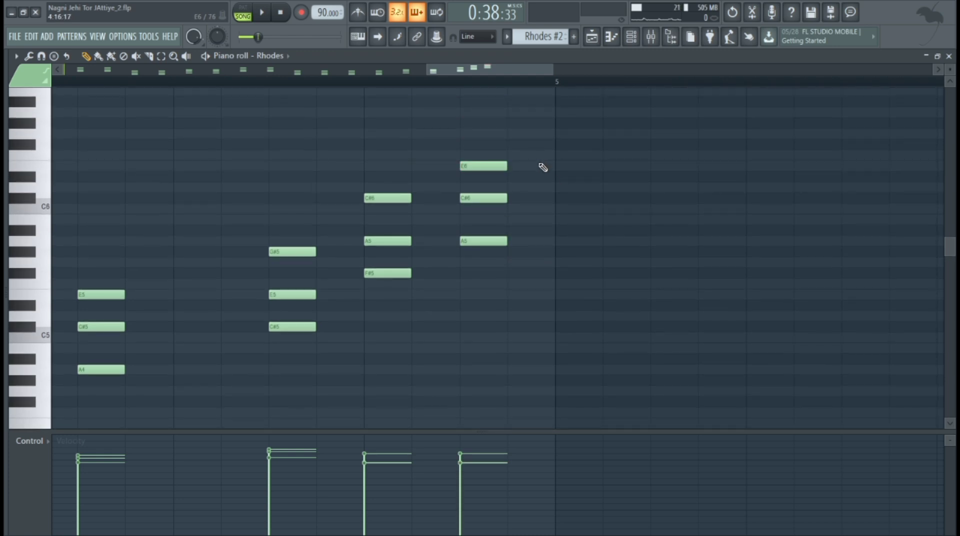
key(space)
key(space)
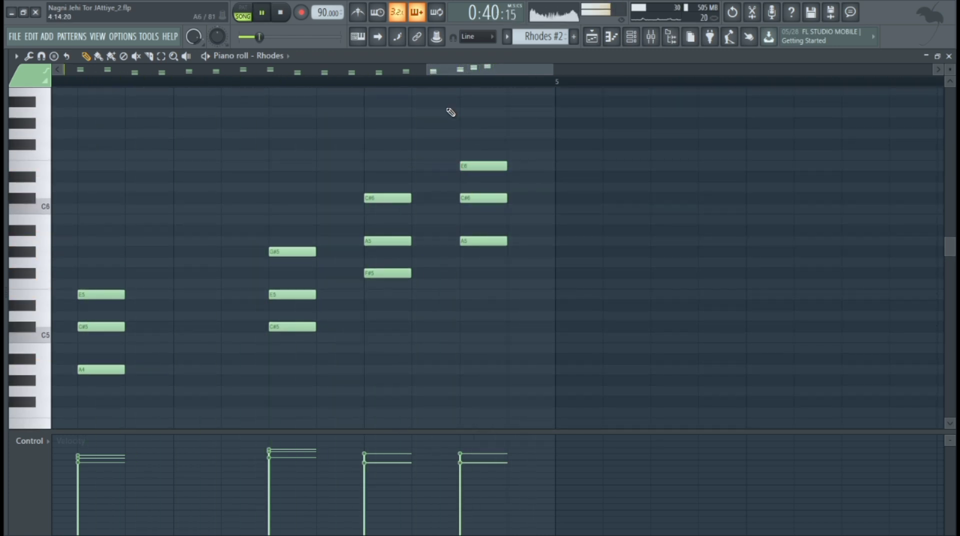
key(space)
drag(427, 69, 391, 69)
key(space)
Step: Return to the arrangement and play it from just before bar 14 through the break into the repeated chorus at bar 16
click(950, 56)
scroll(339, 146, up, 3)
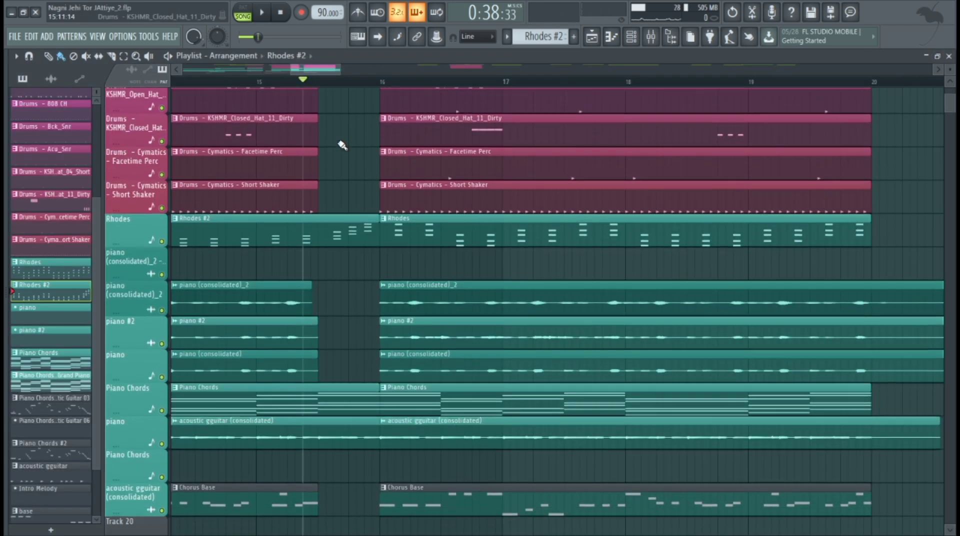
scroll(315, 163, up, 2)
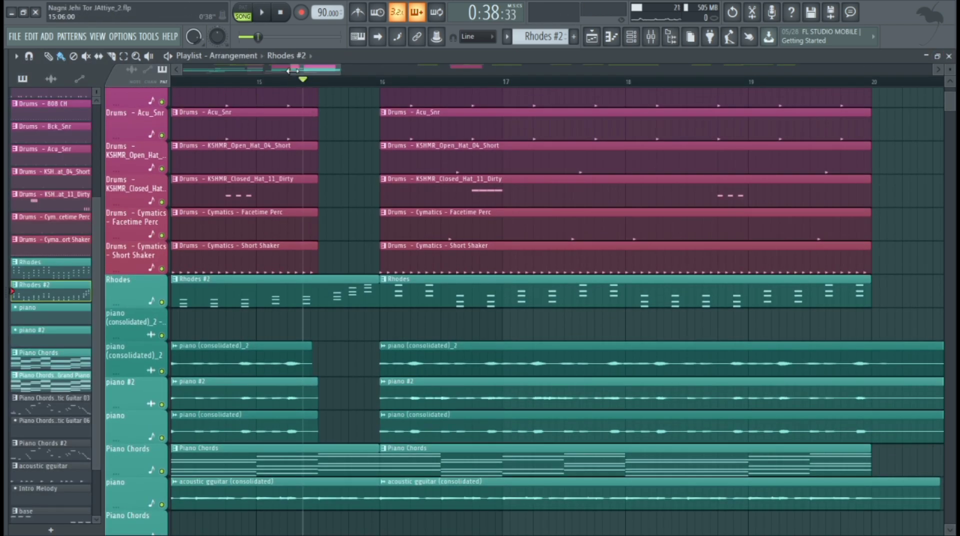
drag(292, 70, 253, 71)
click(470, 81)
key(space)
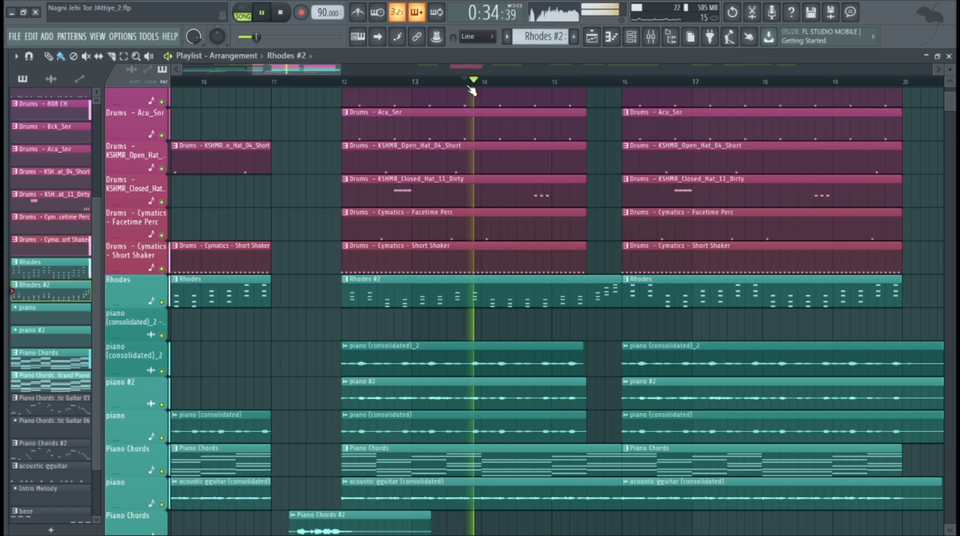
scroll(574, 324, down, 1)
scroll(574, 328, down, 4)
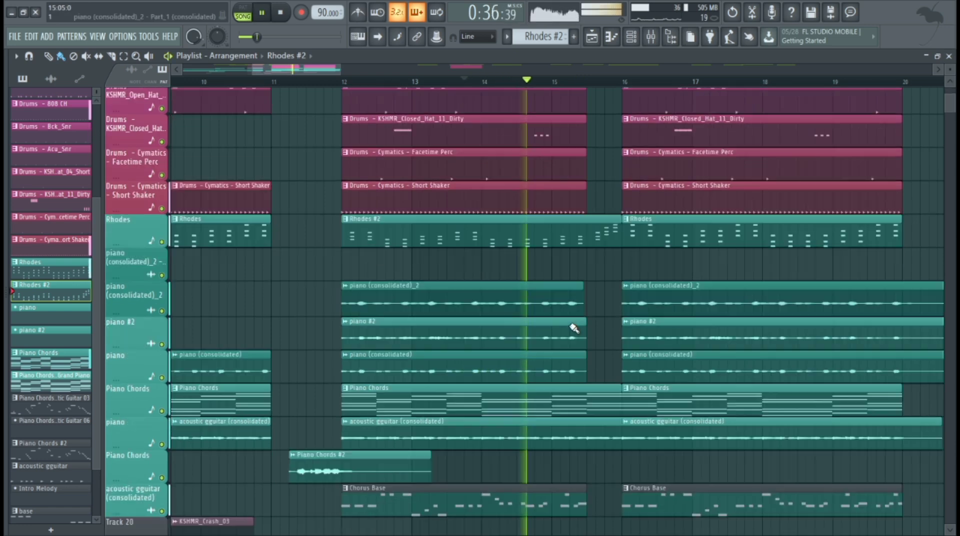
scroll(569, 318, up, 4)
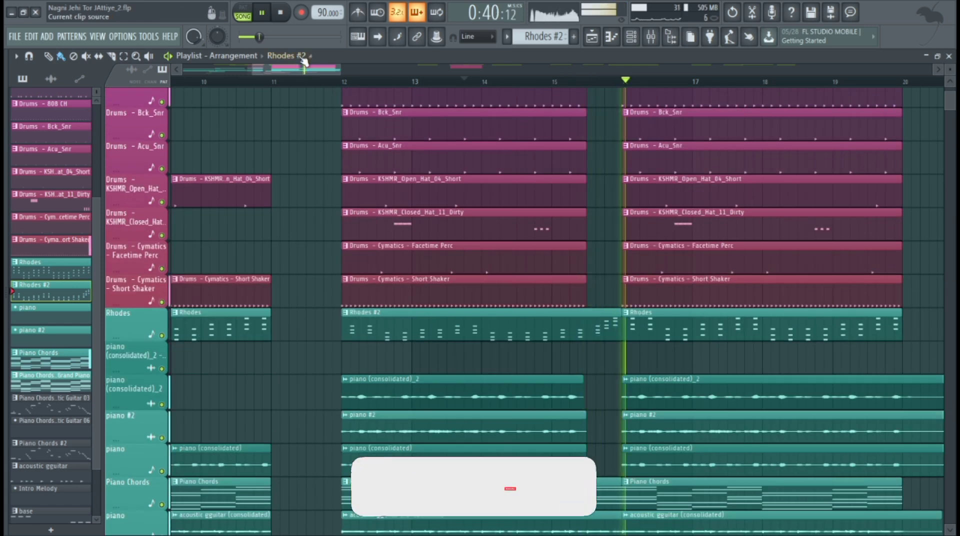
key(space)
Step: Show the file browser beside the arrangement and collapse its Current project entries
drag(313, 69, 338, 69)
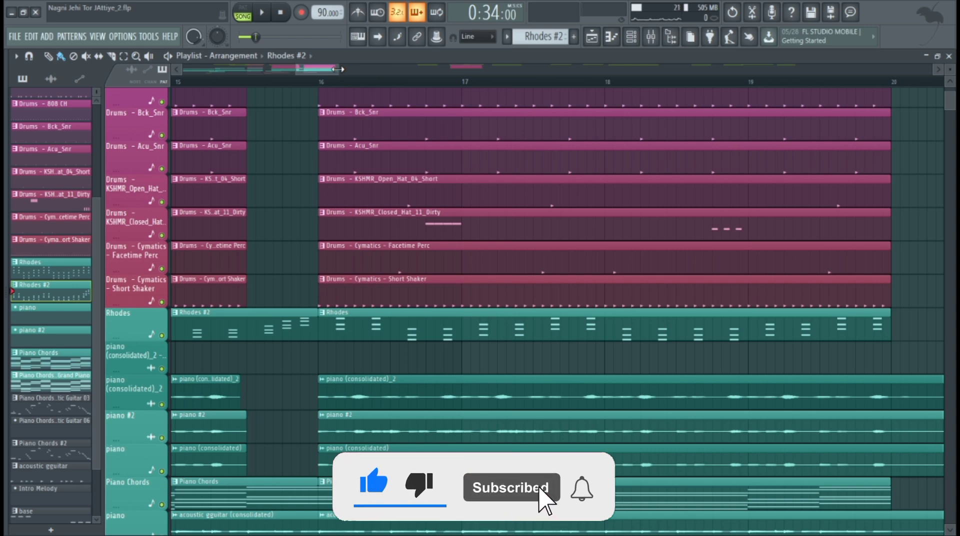
scroll(384, 258, down, 1)
scroll(384, 258, down, 5)
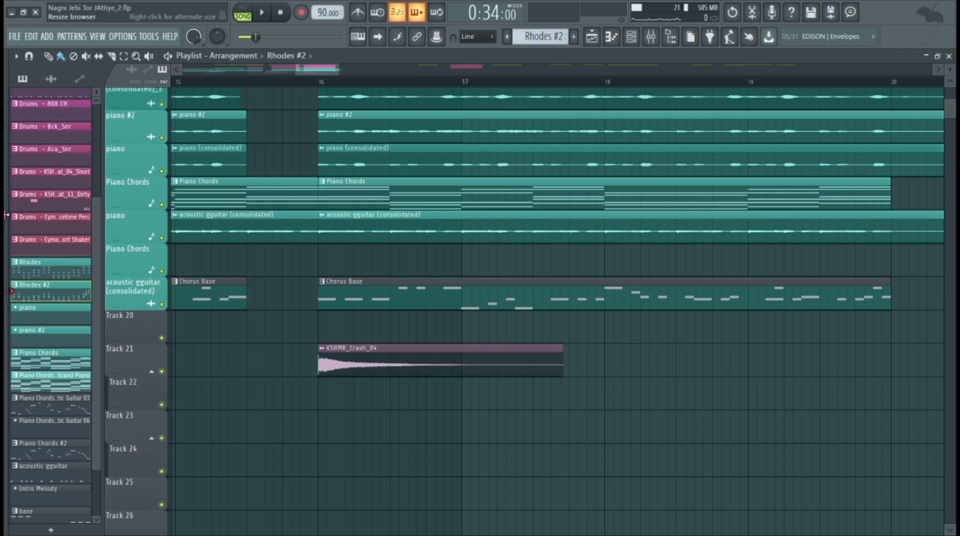
key(alt+F8)
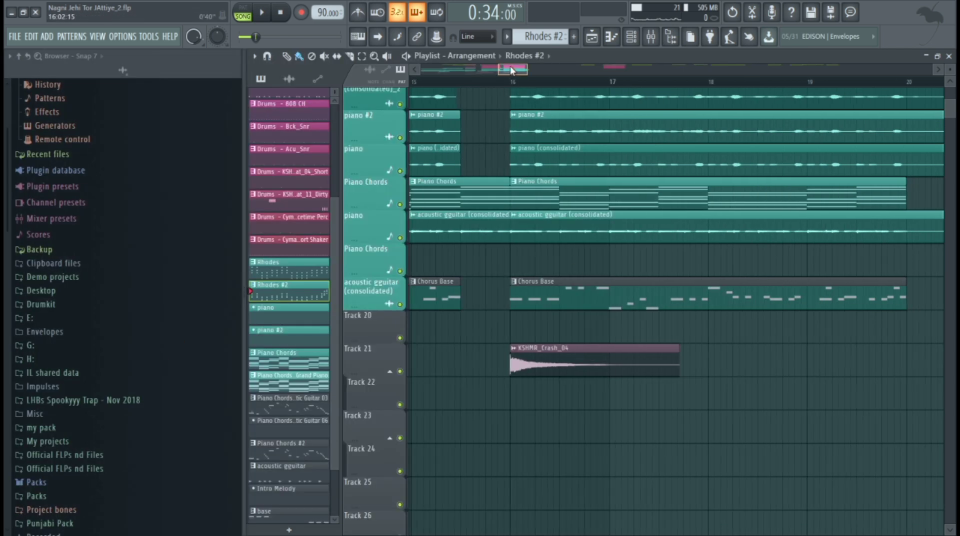
scroll(502, 66, left, 4)
scroll(178, 303, up, 1)
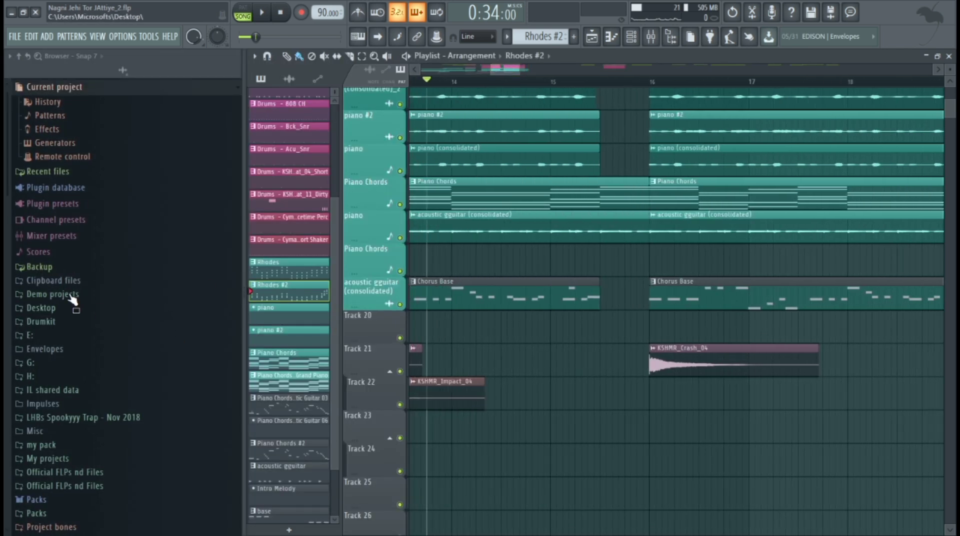
click(106, 91)
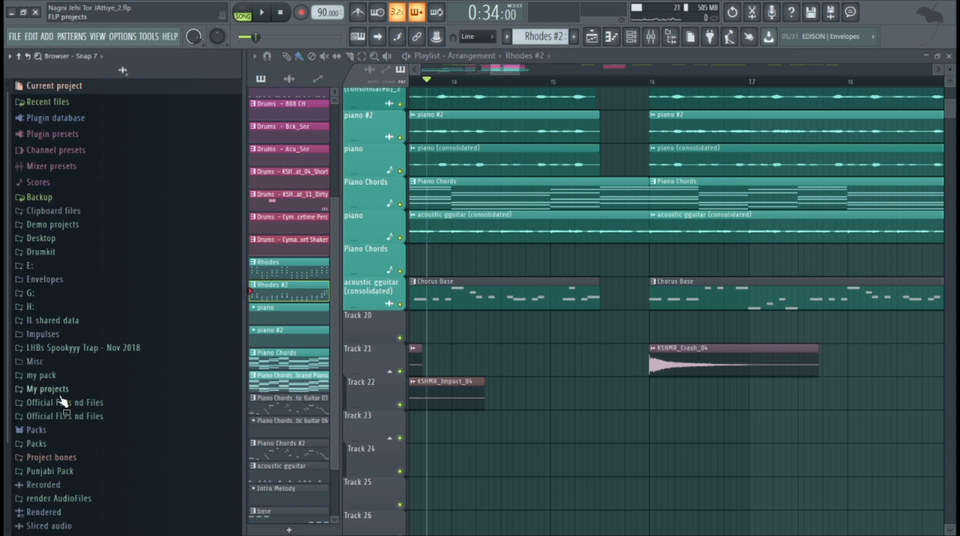
Step: Expand the DEV NEXT LEVEL - FREE VOCAL SAMPLE PACK inside the Packs folder
click(63, 376)
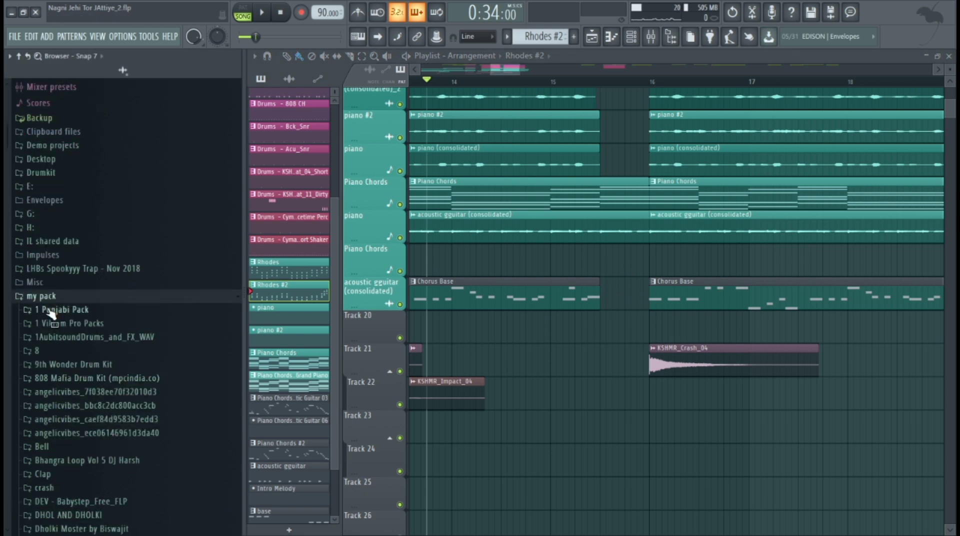
click(41, 295)
click(52, 364)
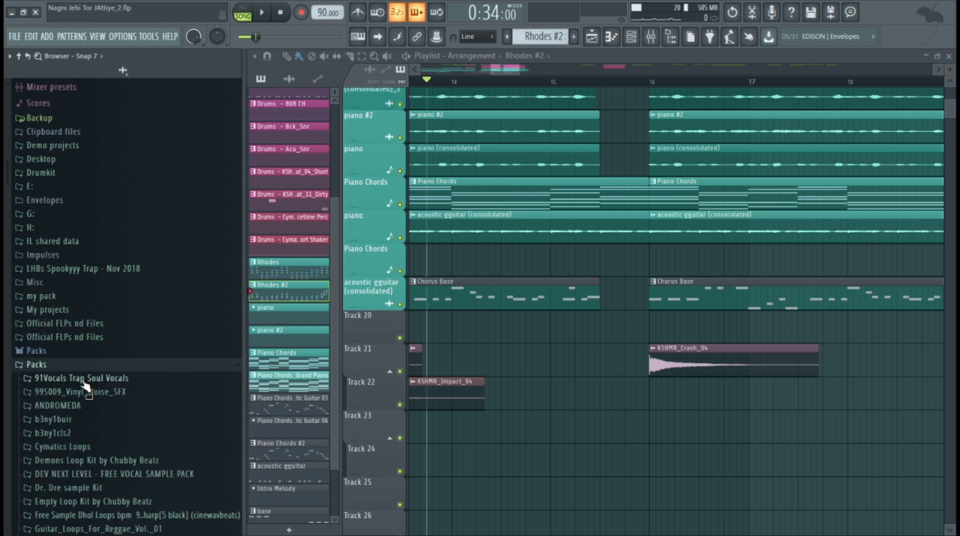
scroll(84, 408, down, 4)
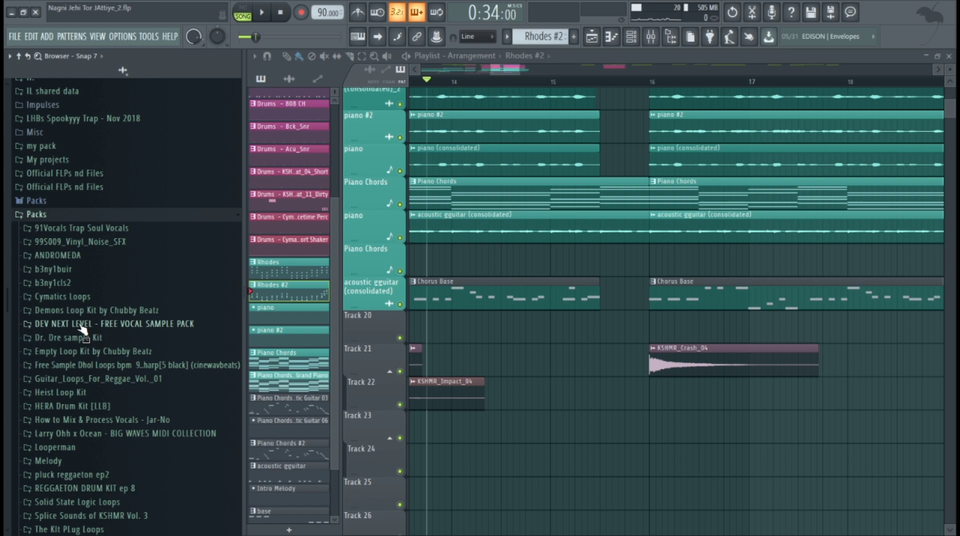
click(80, 325)
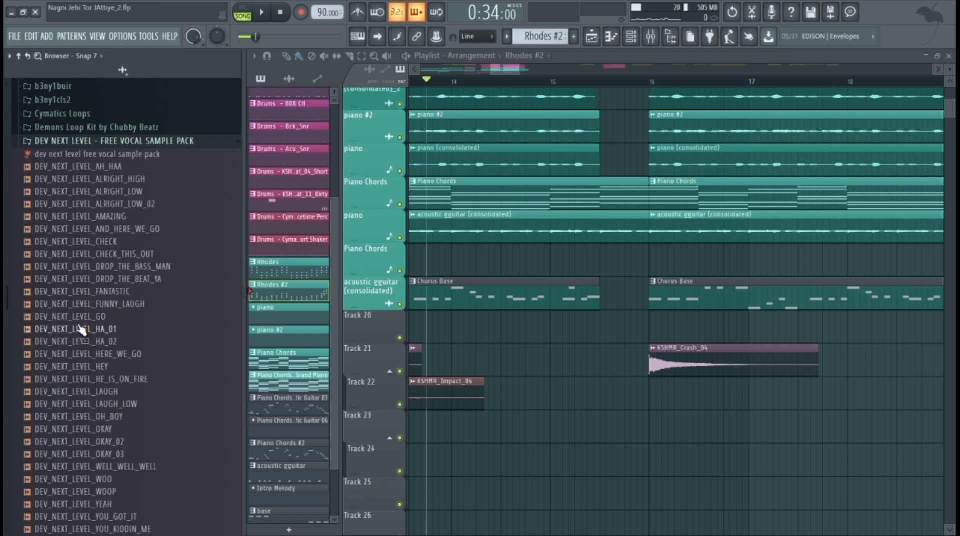
Step: Audition the pack's vocal samples from DEV_NEXT_LEVEL_HEY back to DEV_NEXT_LEVEL_ALRIGHT_HIGH, ending on DEV_NEXT_LEVEL_ALRIGHT_LOW
scroll(88, 313, down, 3)
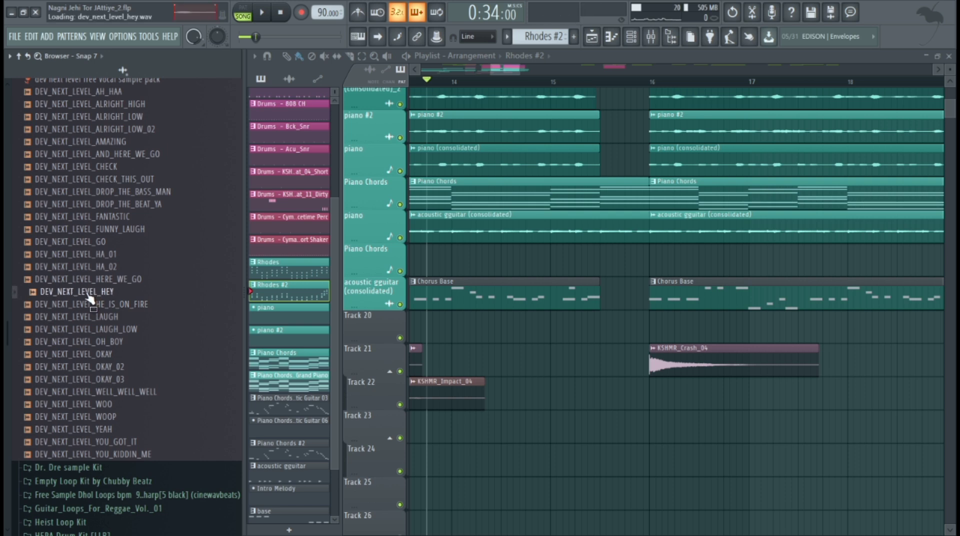
click(90, 280)
click(90, 266)
click(89, 254)
click(88, 241)
click(86, 229)
click(88, 216)
click(90, 204)
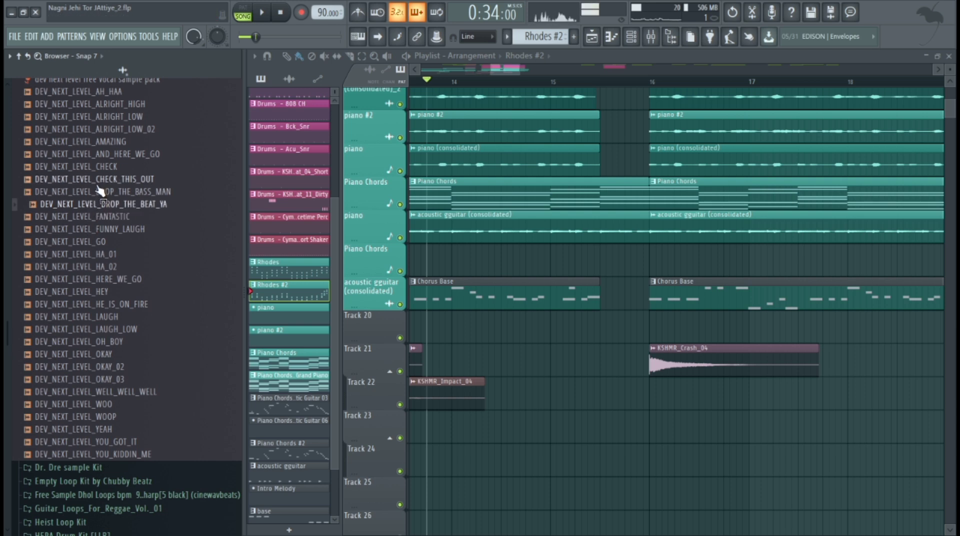
click(98, 179)
click(99, 166)
click(99, 142)
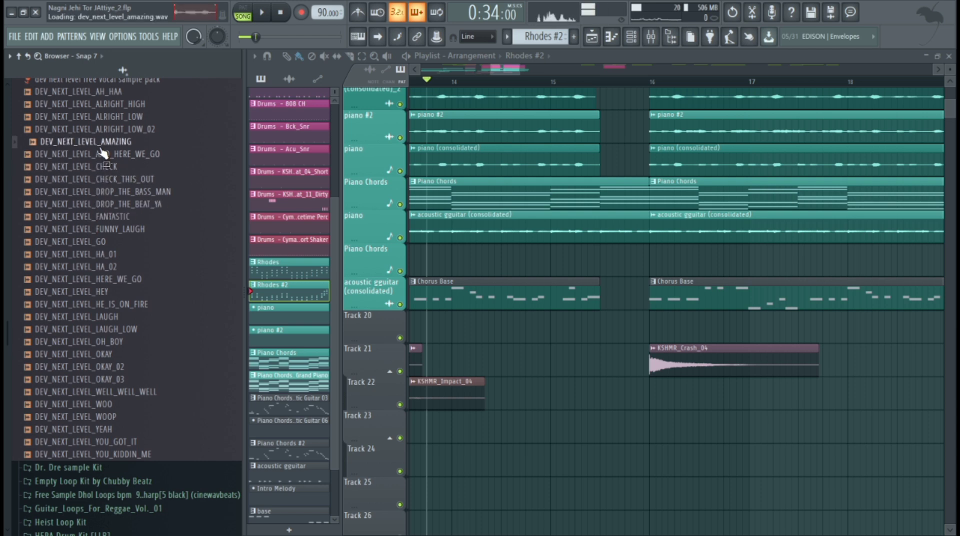
click(99, 130)
click(98, 117)
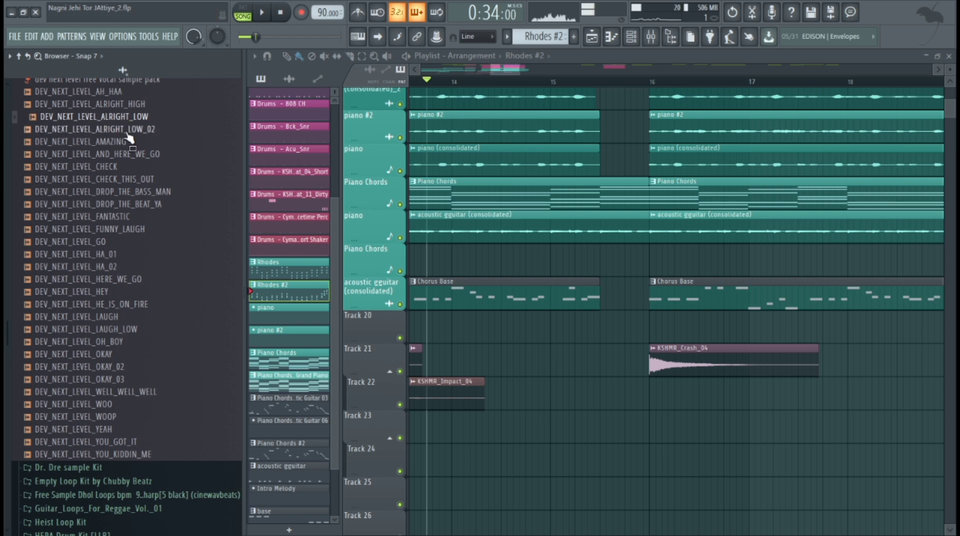
click(78, 105)
click(80, 120)
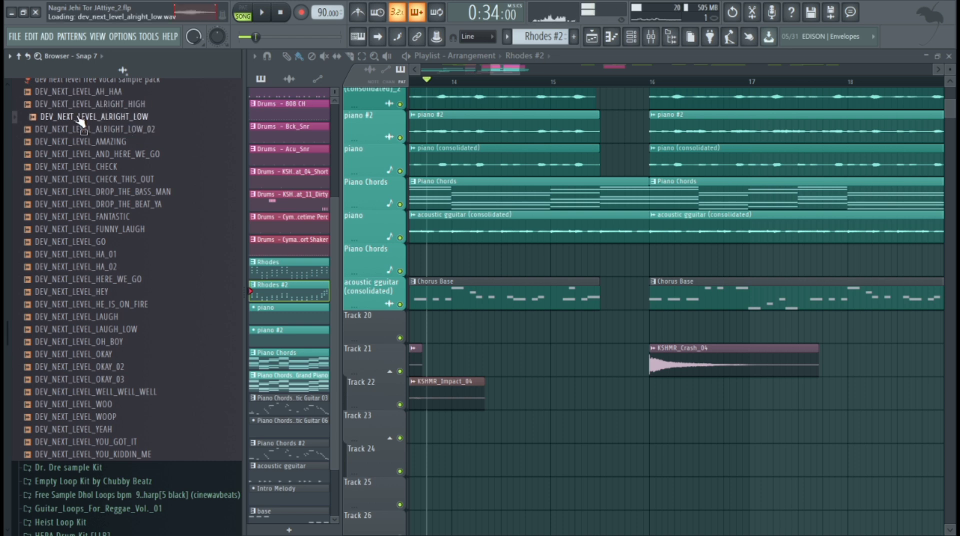
Step: Place the DEV_NEXT_LEVEL_ALRIGHT_LOW sample on Track 23 in the break just before bar 16, and play the transition
scroll(80, 120, up, 4)
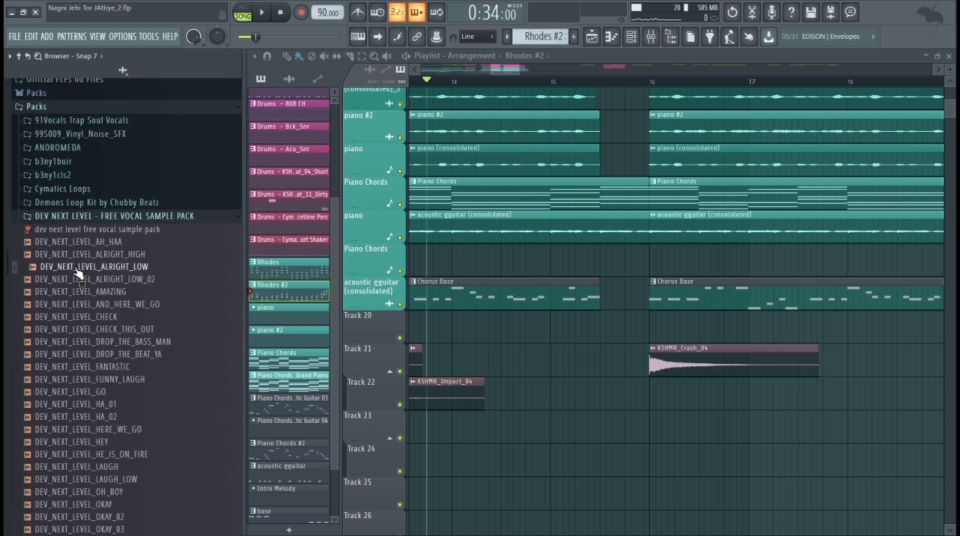
drag(79, 272, 642, 430)
key(space)
key(space)
key(space)
mouse_move(511, 70)
mouse_down()
mouse_move(536, 73)
mouse_move(508, 71)
mouse_up()
click(523, 82)
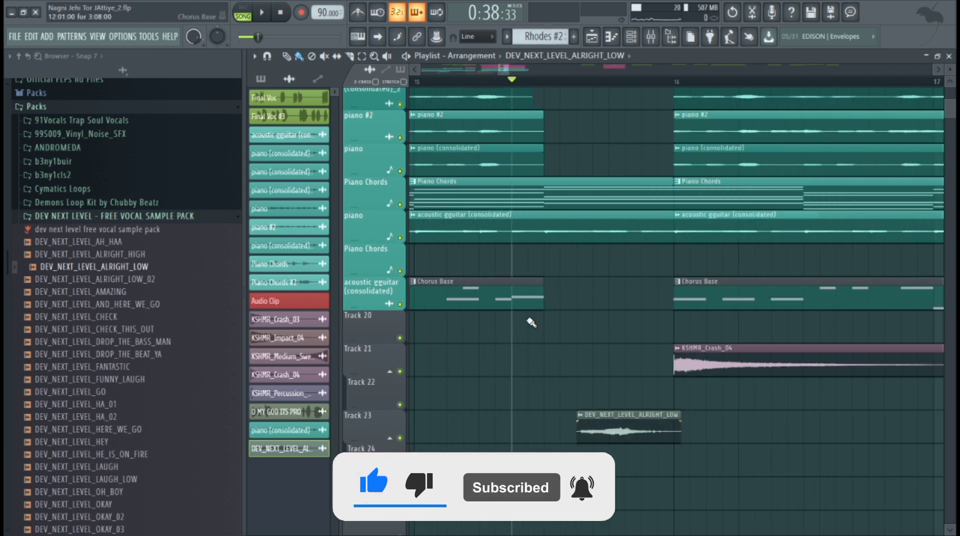
key(space)
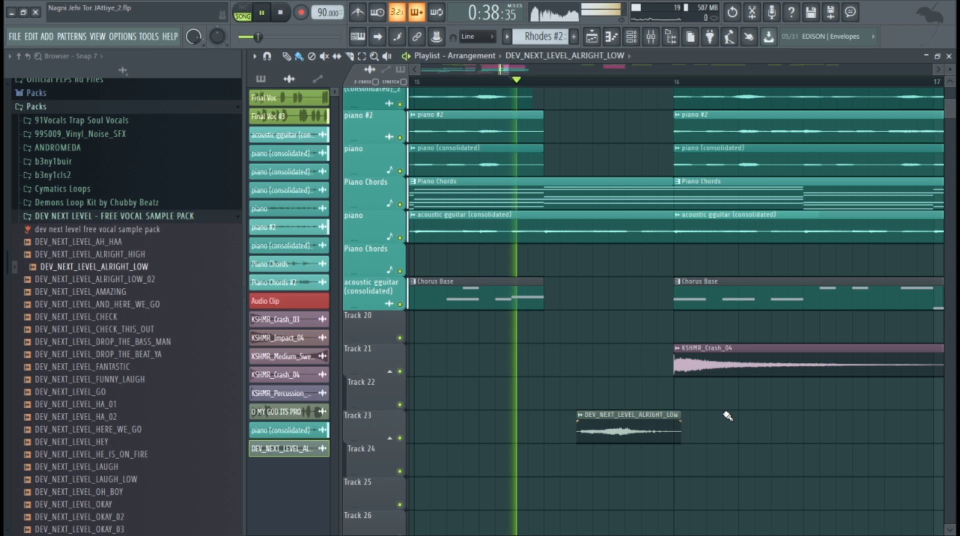
key(space)
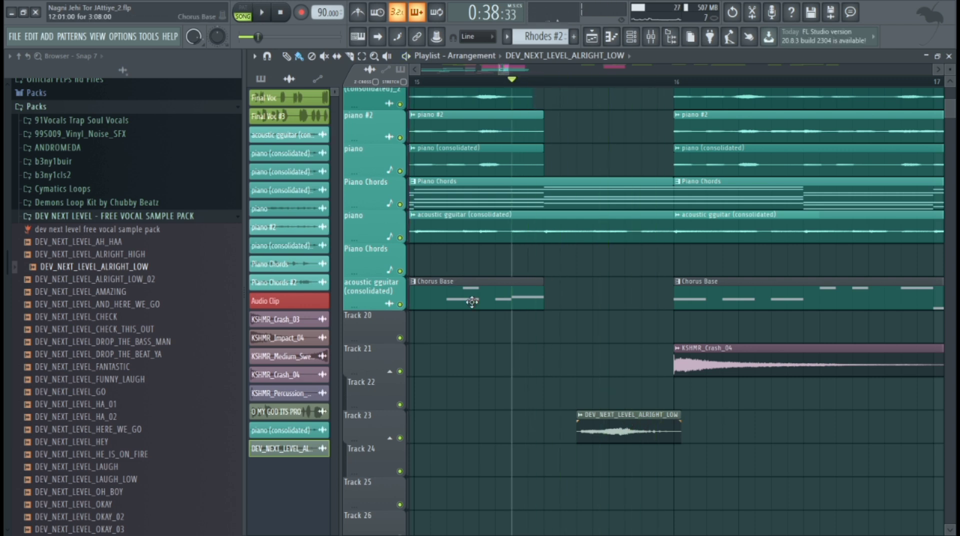
Step: Time-stretch the DEV_NEXT_LEVEL_ALRIGHT_LOW sample to 0:05:11 in its channel settings and play the break
double_click(592, 422)
drag(487, 220, 285, 220)
mouse_move(419, 281)
mouse_down()
mouse_move(418, 265)
mouse_move(418, 278)
mouse_up()
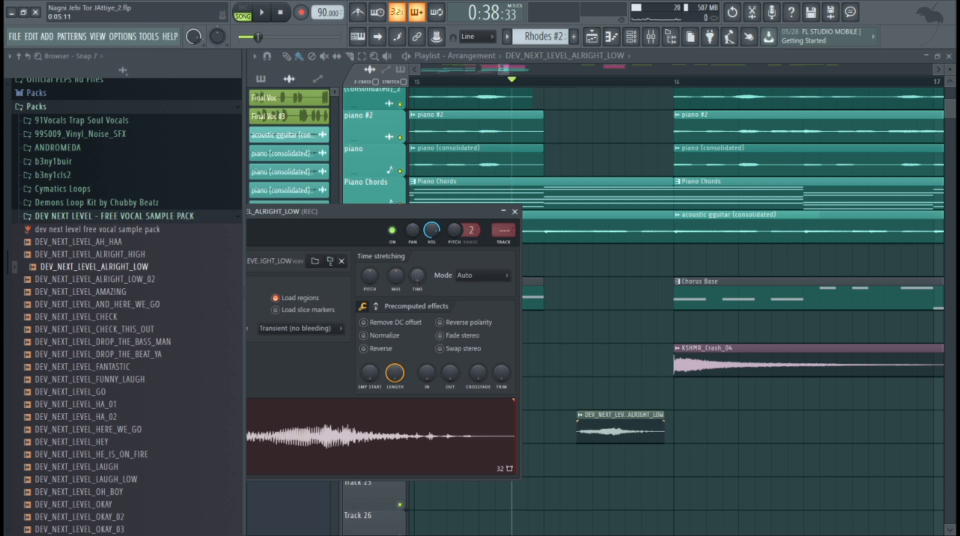
click(515, 212)
key(space)
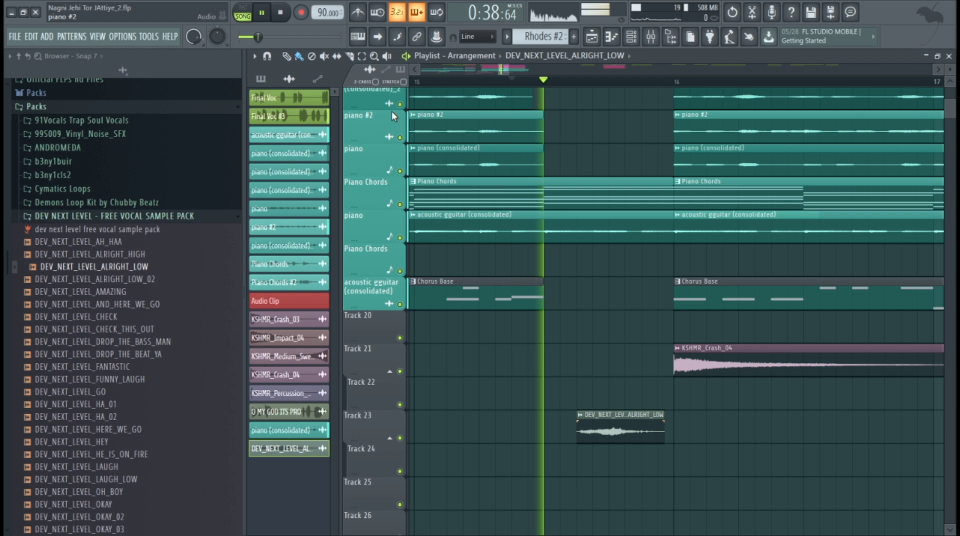
key(space)
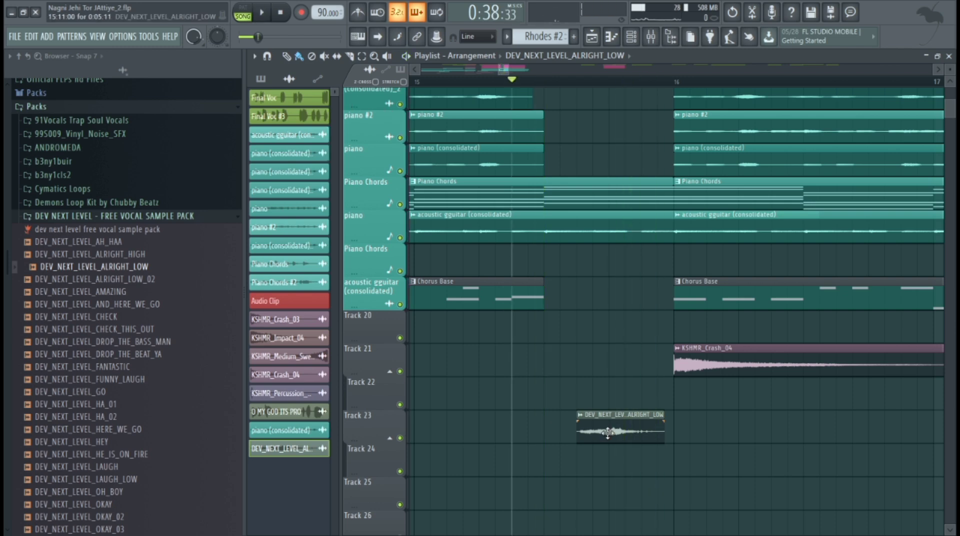
Step: Lower the vocal sample's level on mixer track 22 to about 57% (-10.5 dB) during playback
key(F9)
drag(531, 291, 532, 292)
key(space)
scroll(532, 293, down, 5)
scroll(532, 292, down, 2)
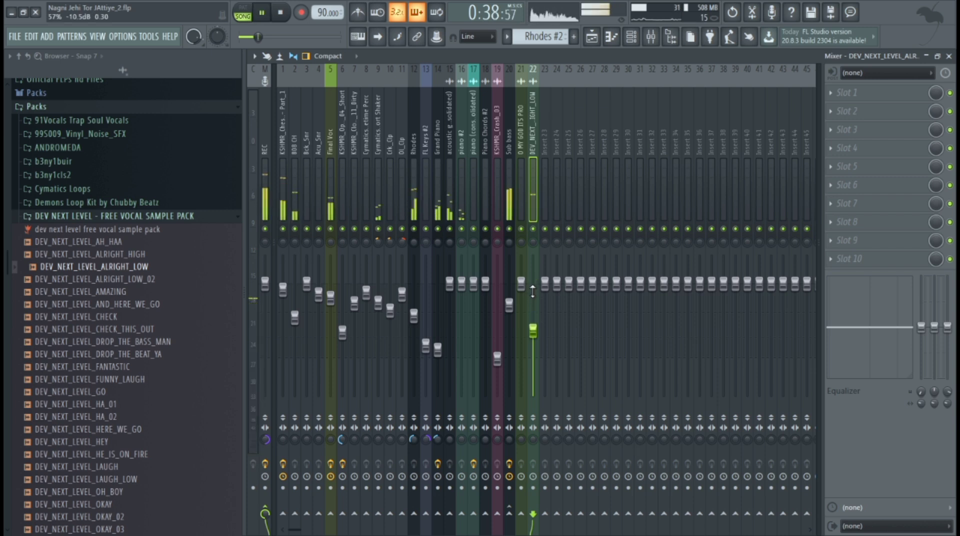
Step: Cut the low EQ band of the vocal sample's mixer track, replay the break, and return to the arrangement
key(space)
scroll(538, 324, up, 2)
drag(921, 328, 921, 380)
scroll(921, 391, up, 3)
key(space)
key(space)
click(949, 56)
click(513, 213)
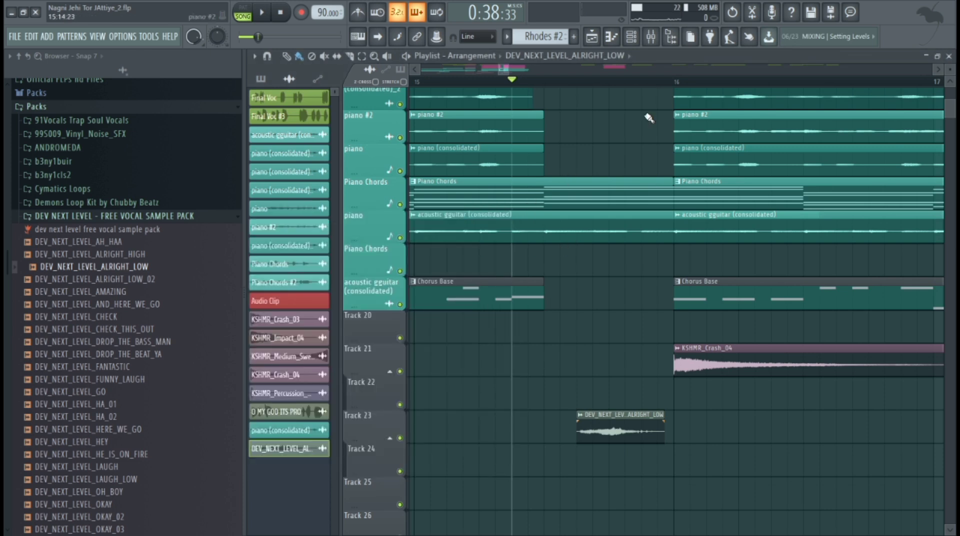
Step: Examine the drum, piano and effect tracks around the break before bar 16, and cue playback near the start of bar 15
drag(498, 71, 493, 72)
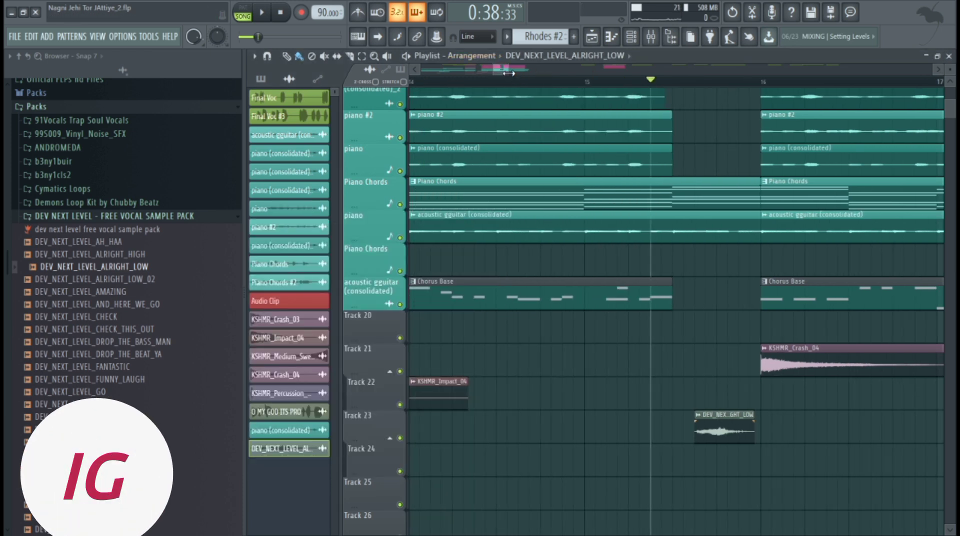
click(496, 81)
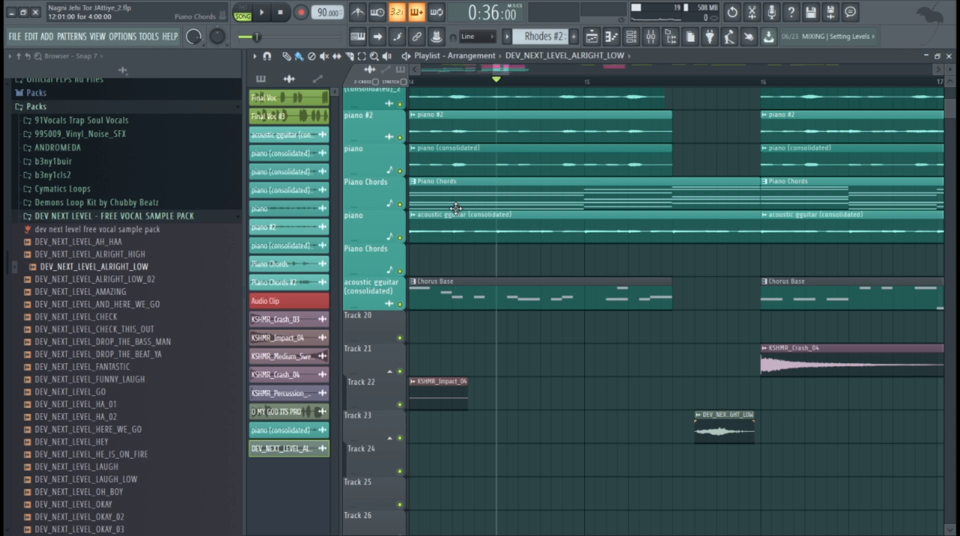
scroll(500, 256, up, 3)
scroll(499, 254, up, 3)
scroll(510, 70, right, 4)
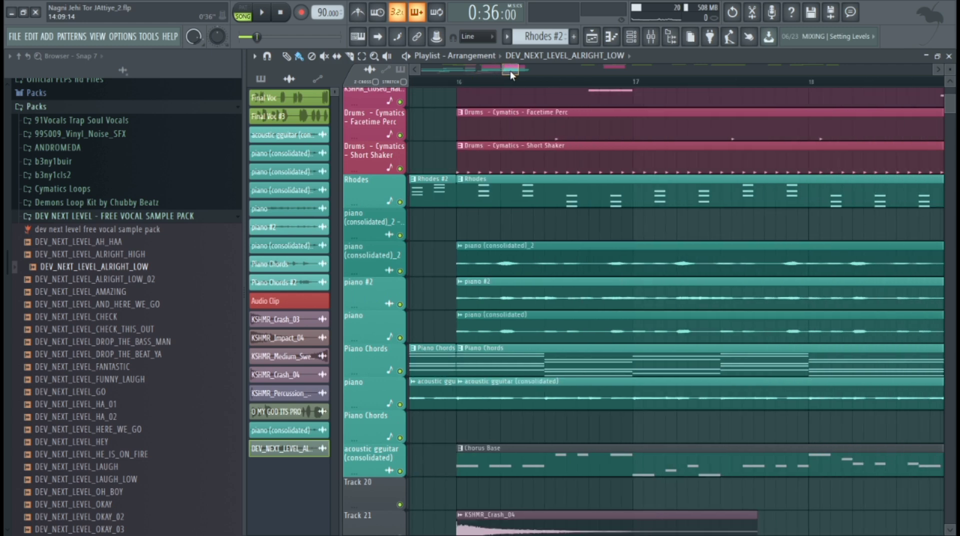
scroll(520, 133, up, 5)
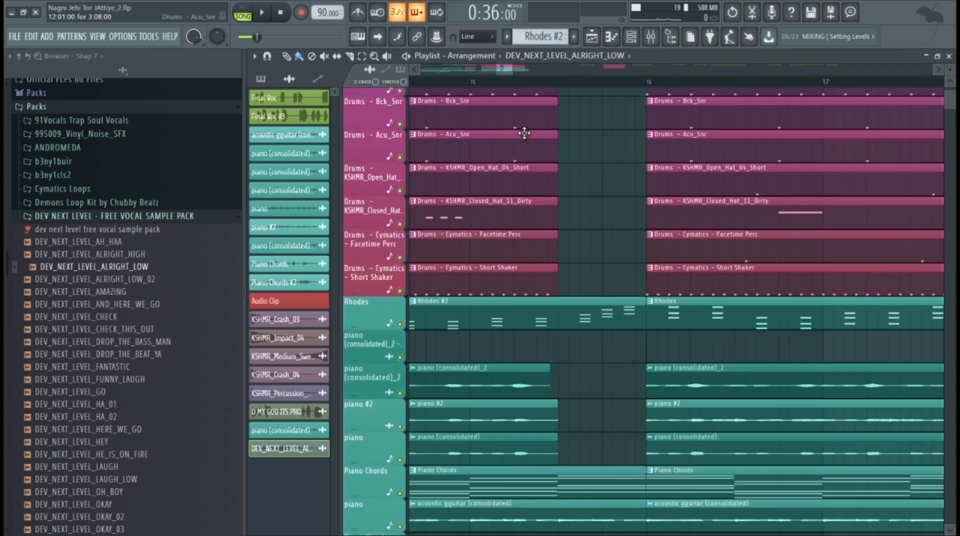
scroll(520, 132, down, 7)
click(470, 80)
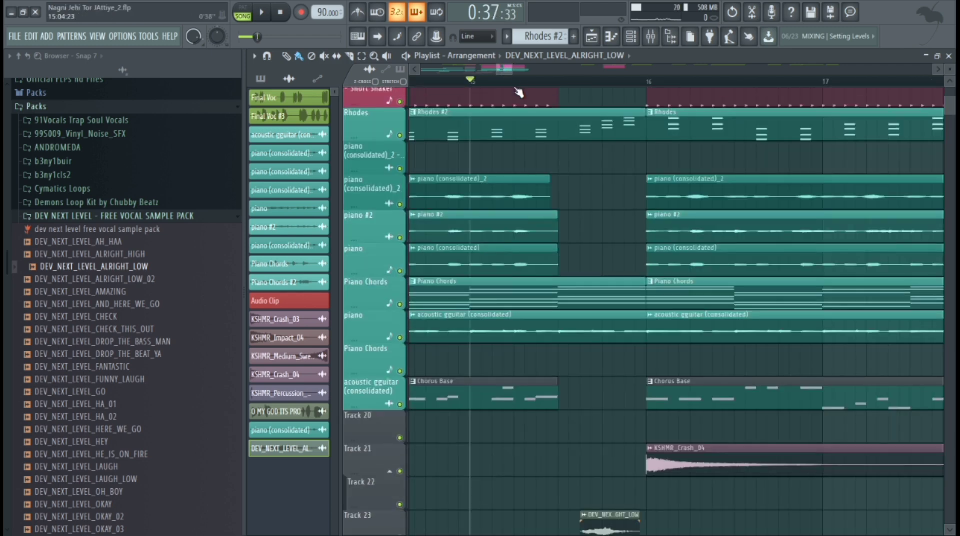
Step: Play the break before bar 16 and check the vocal sample and crash clips on the lower tracks
scroll(519, 93, down, 6)
key(space)
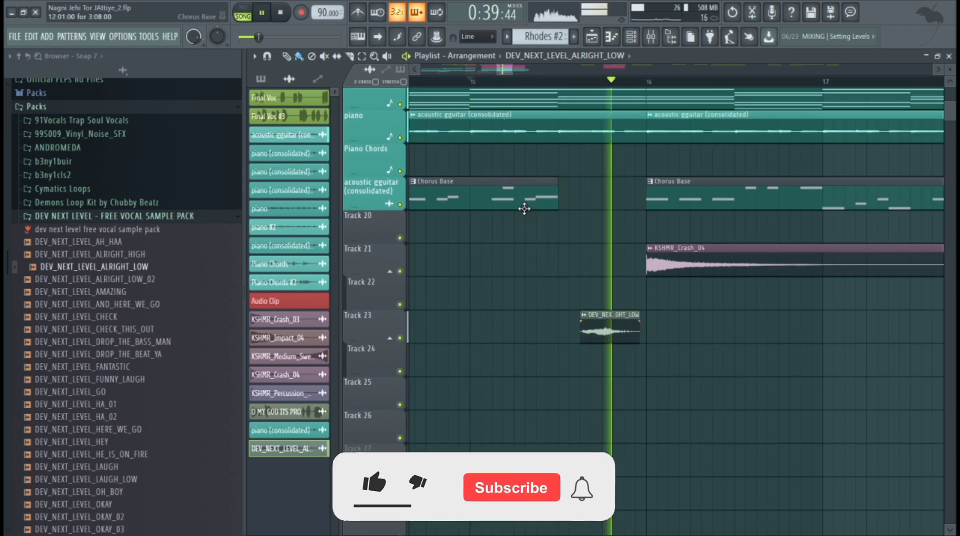
scroll(468, 299, down, 4)
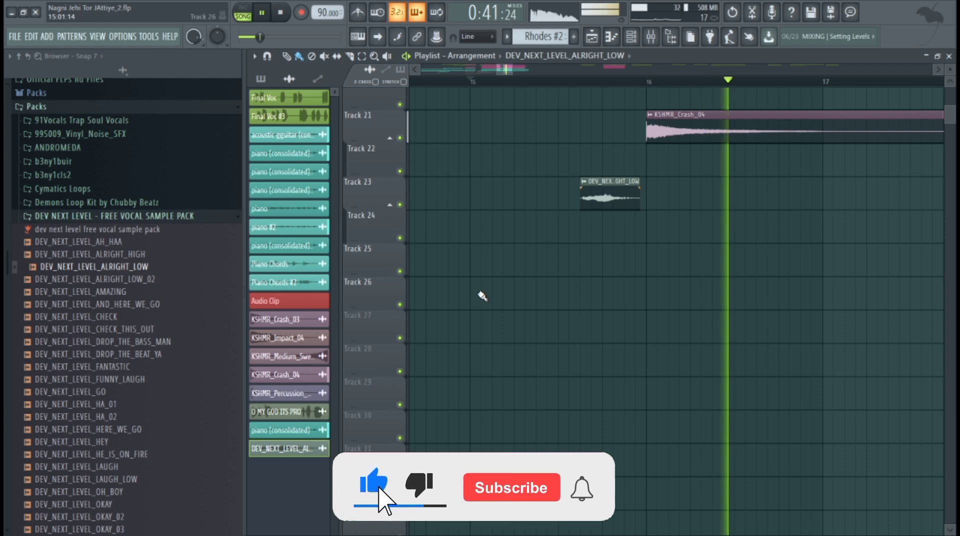
key(space)
Step: Look through the sample folders in Packs, and hide the browser to widen the arrangement
scroll(485, 293, up, 5)
scroll(161, 304, down, 2)
scroll(148, 311, up, 4)
click(120, 292)
scroll(122, 298, down, 3)
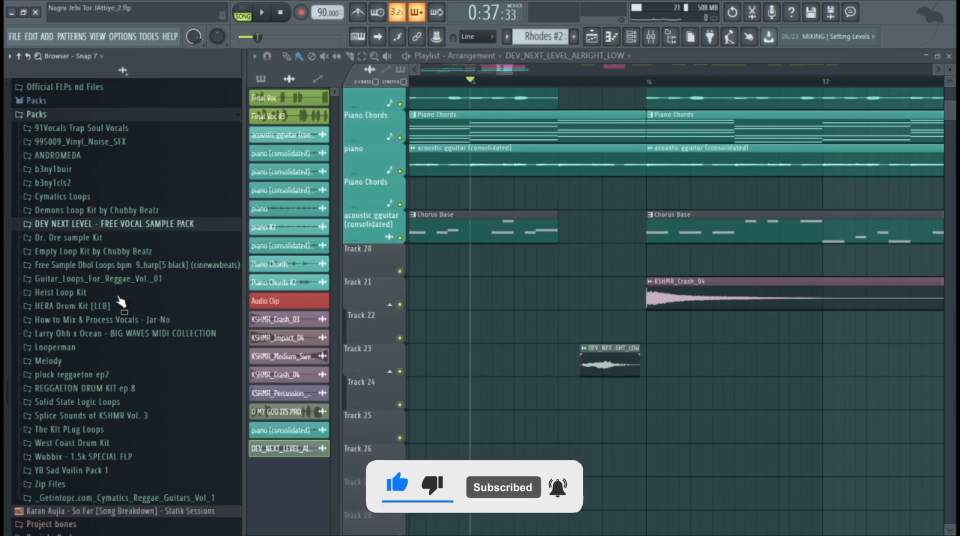
scroll(115, 250, up, 3)
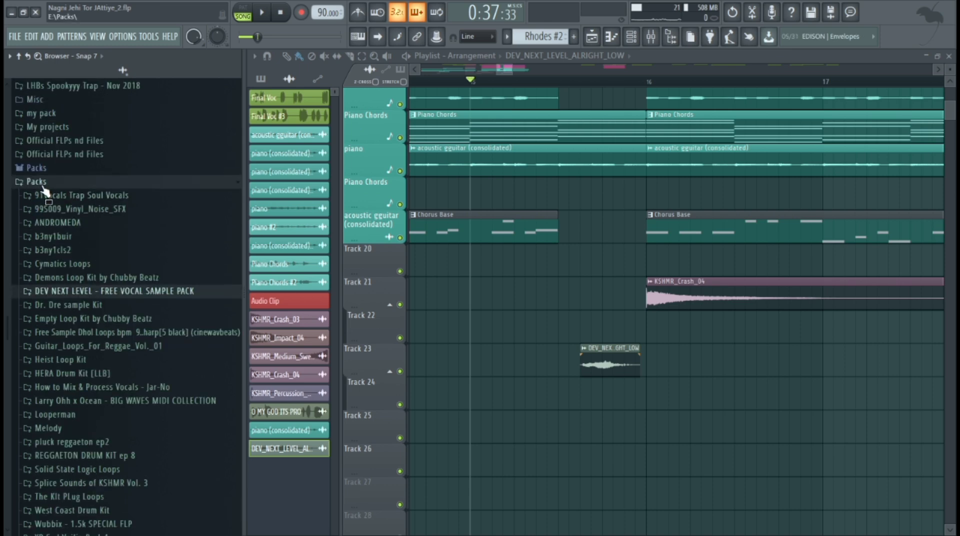
scroll(75, 395, down, 4)
scroll(804, 392, up, 5)
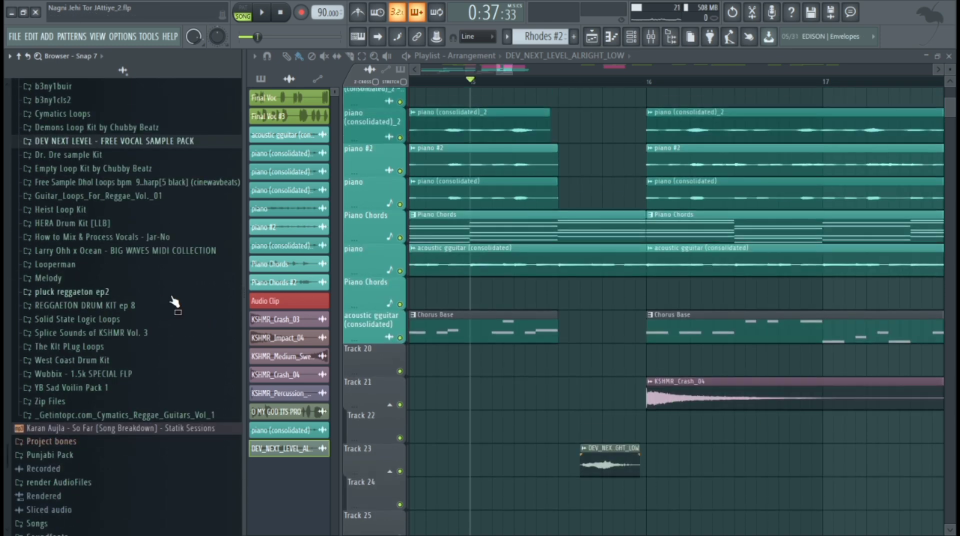
key(alt+F8)
Step: Create a new pattern named Filler
scroll(279, 336, up, 5)
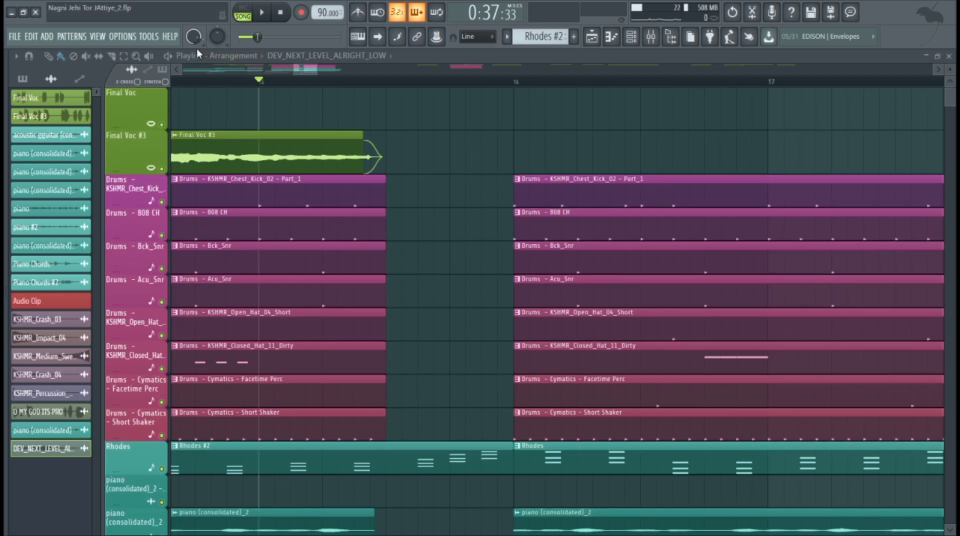
key(F4)
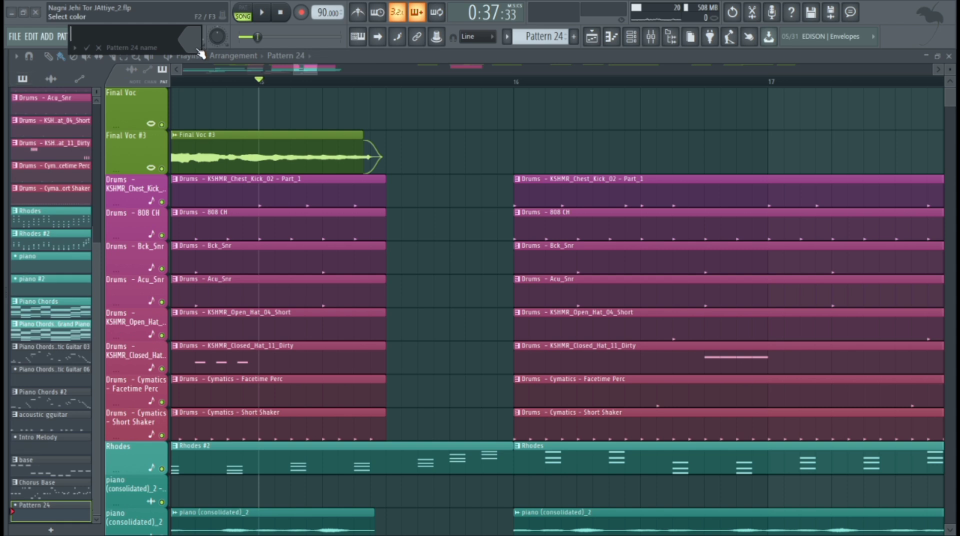
text(Filler)
key(Return)
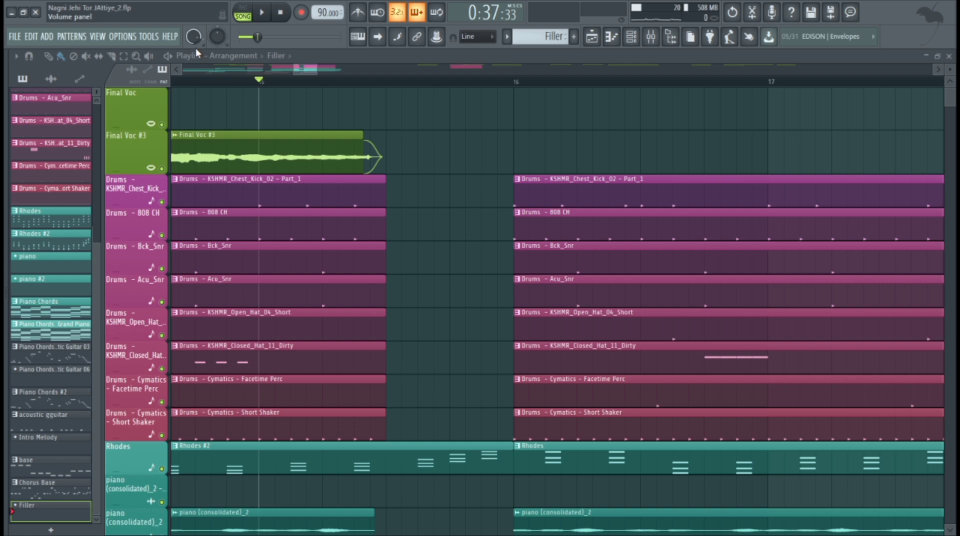
Step: Place the Filler pattern on Track 24, covering bar 15 up to bar 16
scroll(299, 236, down, 6)
scroll(298, 236, down, 7)
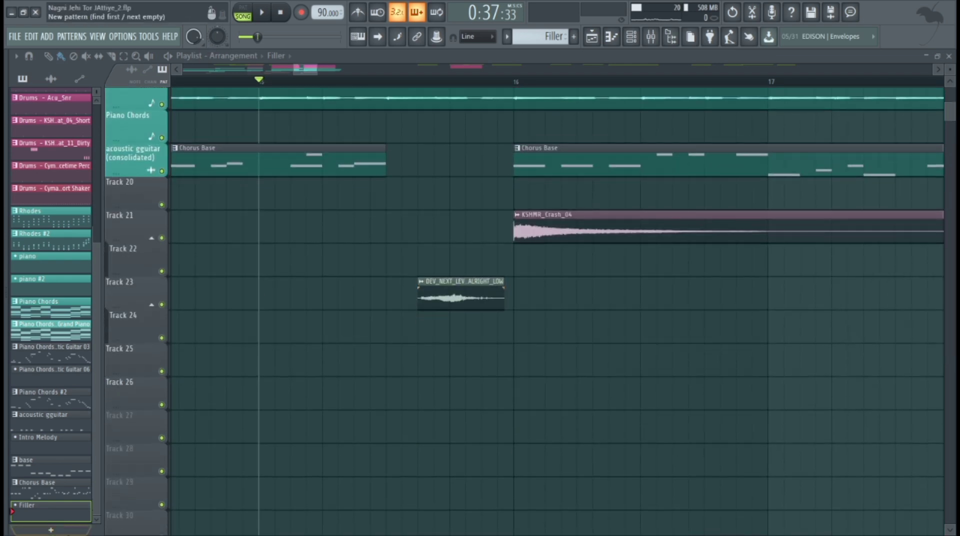
drag(55, 512, 399, 327)
drag(460, 322, 326, 322)
Step: Play the passage from bar 15 and cue playback at the middle of the bar, where the break begins
key(space)
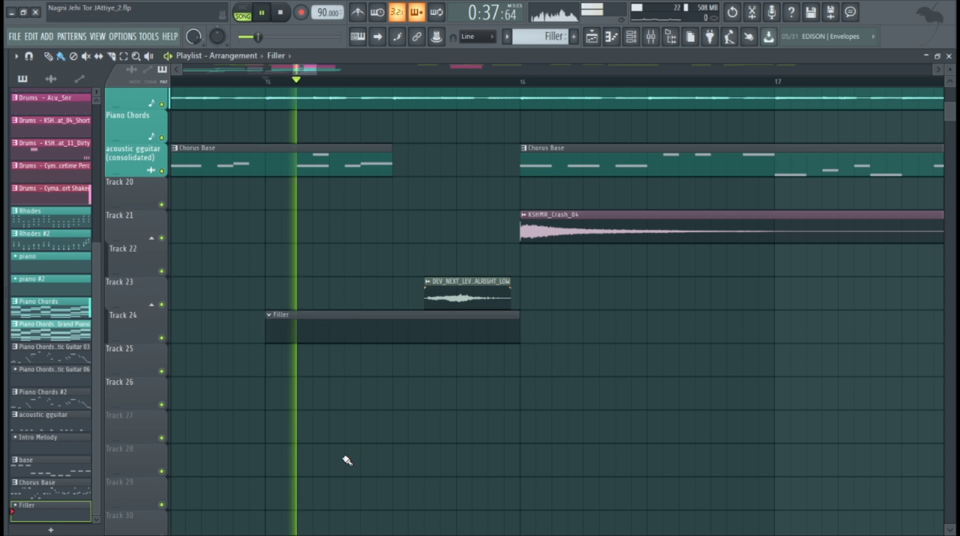
scroll(317, 356, up, 3)
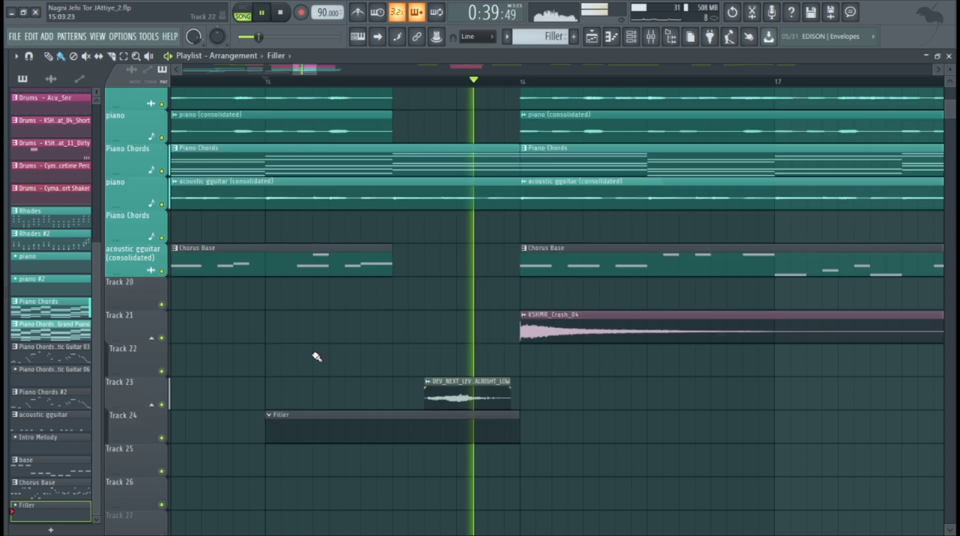
key(space)
click(395, 81)
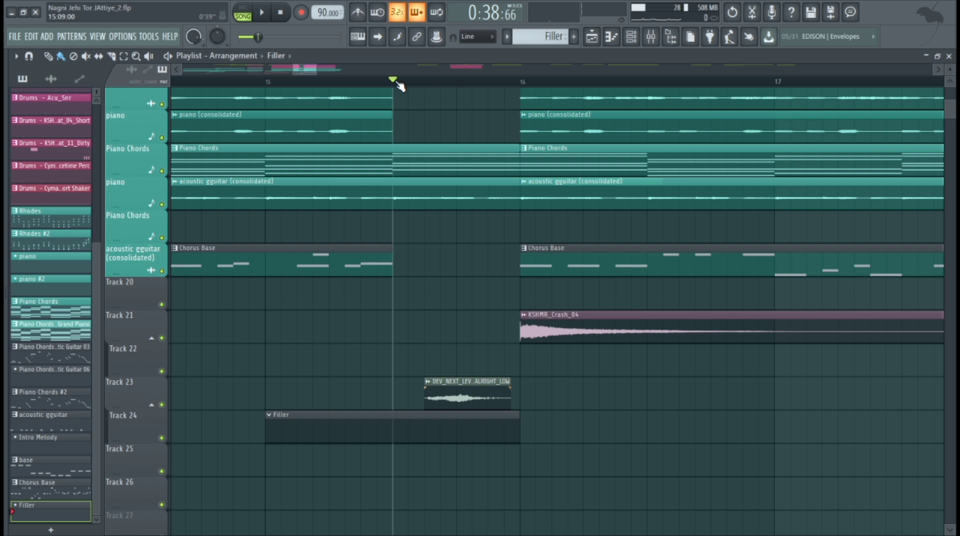
click(266, 81)
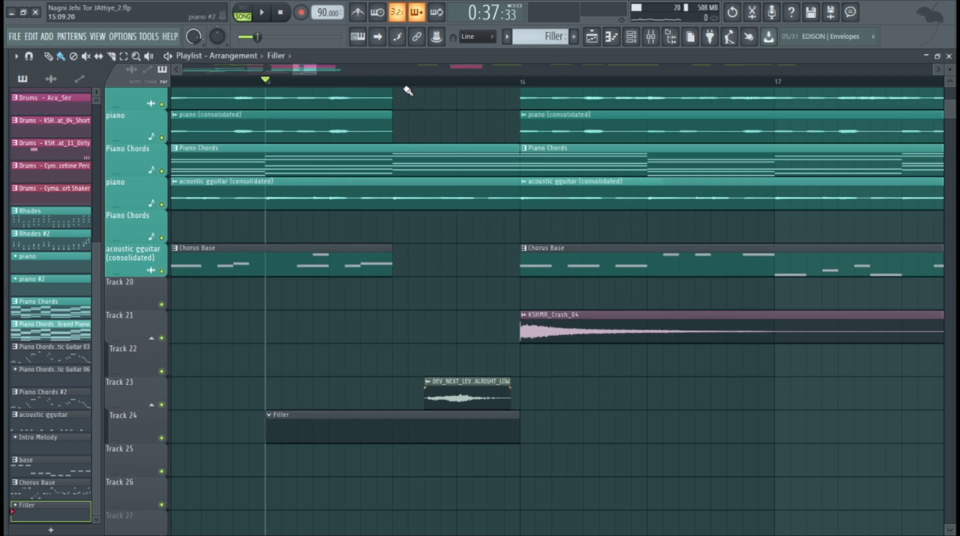
click(392, 81)
Step: Open the channel rack in step sequencer view, clear of the break, and filter it to the Unsorted channels
click(631, 37)
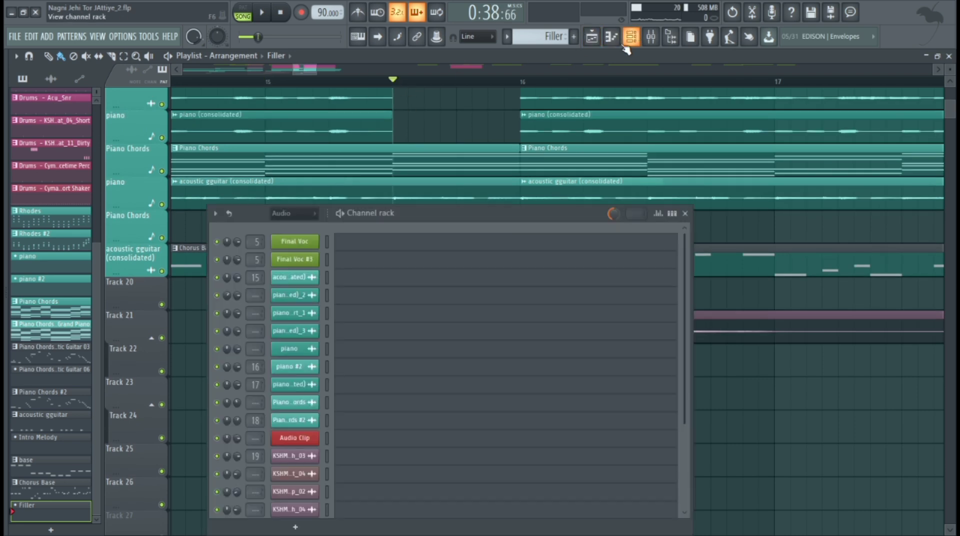
click(671, 214)
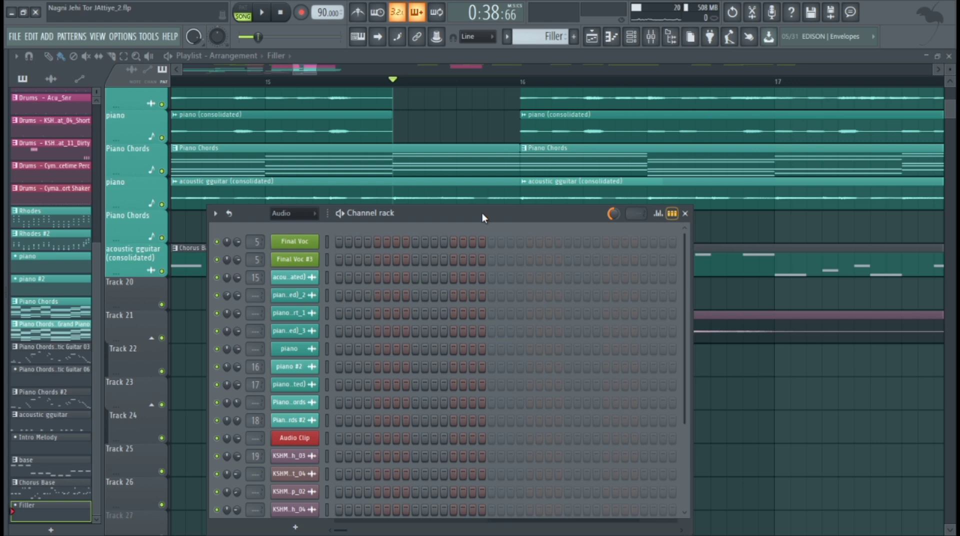
drag(482, 213, 707, 125)
scroll(608, 236, down, 5)
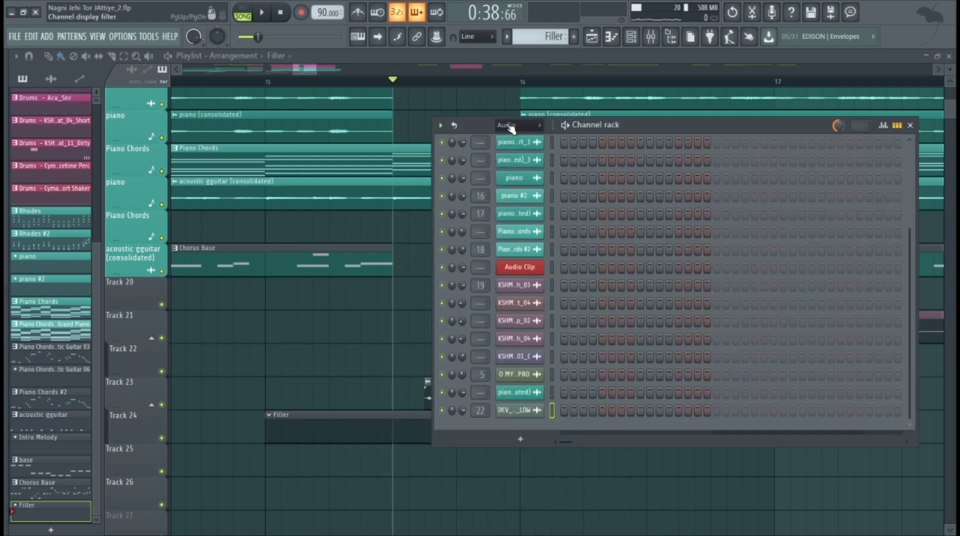
scroll(512, 130, down, 1)
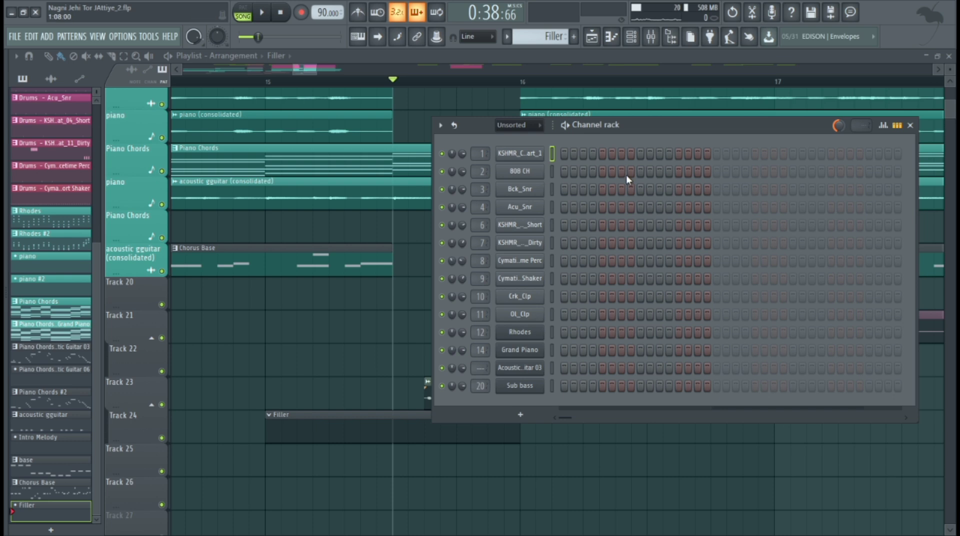
Step: Try filling steps 9 to 16 of the 808 CH channel in the Filler pattern, play the break, and undo the fill
drag(640, 171, 709, 169)
key(space)
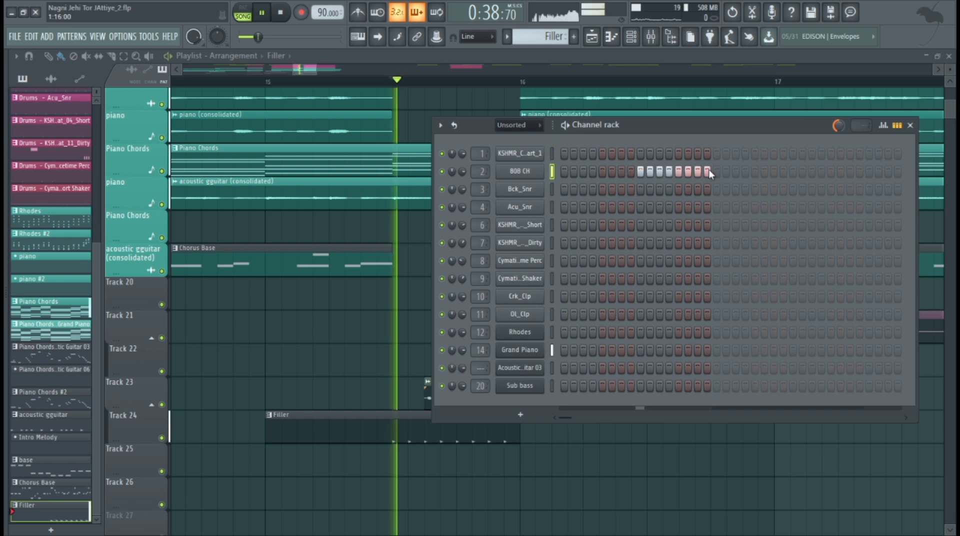
key(space)
key(ctrl+z)
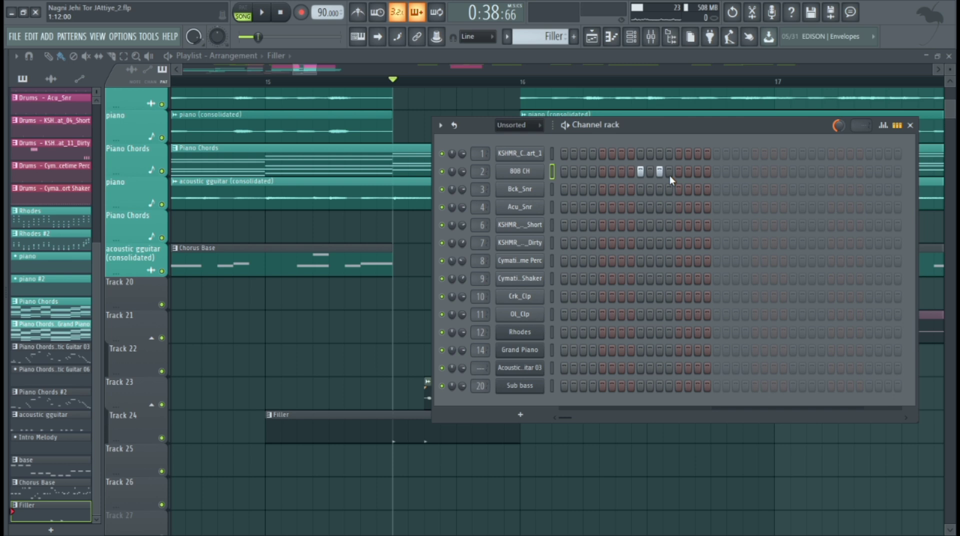
Step: Program 808 CH hits on steps 9, 11, 12, 14 and 15 of the Filler pattern while playing the break
key(space)
click(668, 171)
click(688, 171)
click(697, 171)
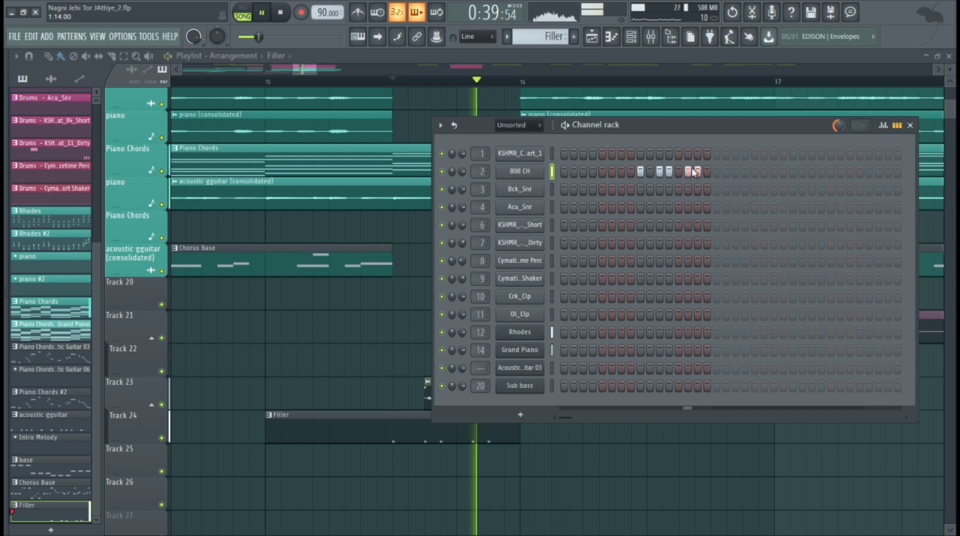
key(space)
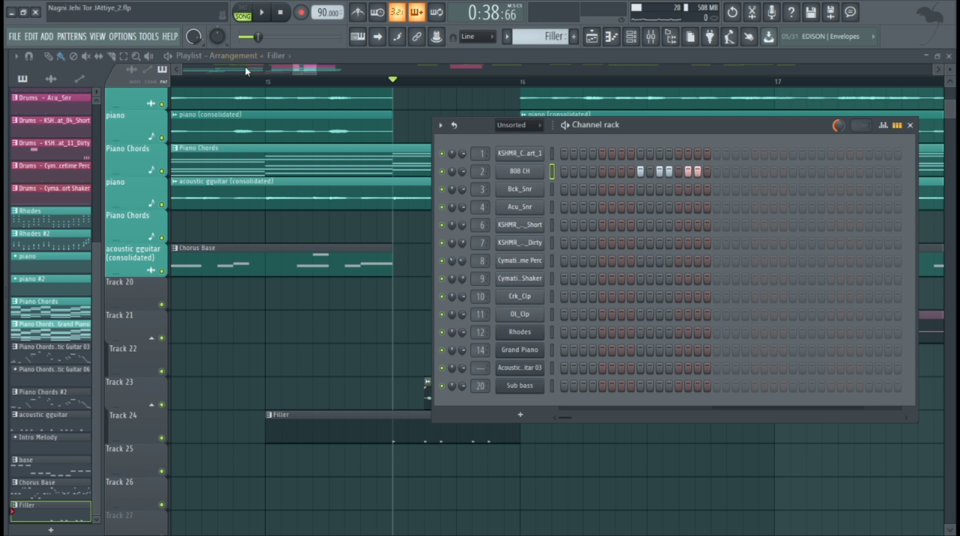
Step: Add closed hat (Dirty) hits on steps 11 and 15, audition Filler with Track 24 soloed, and unsolo the track
click(249, 79)
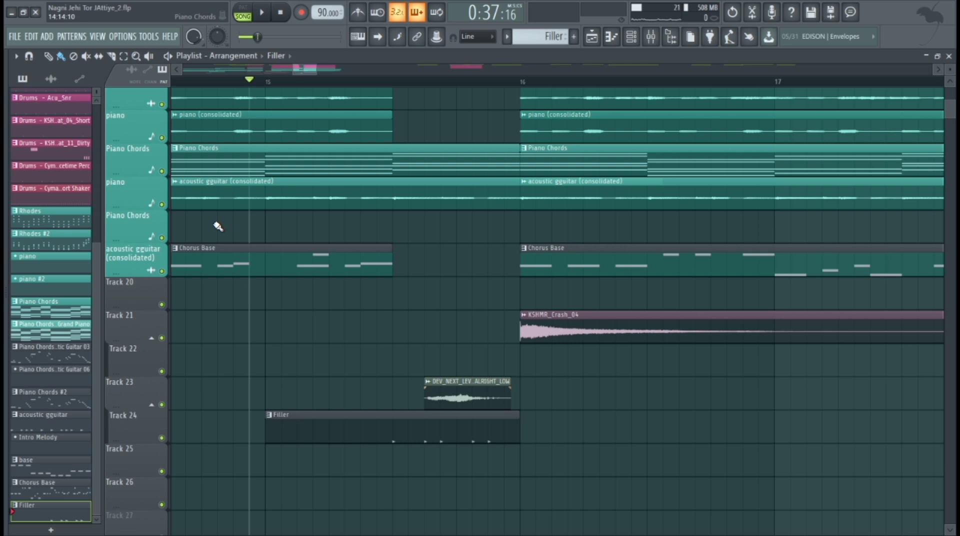
key(F6)
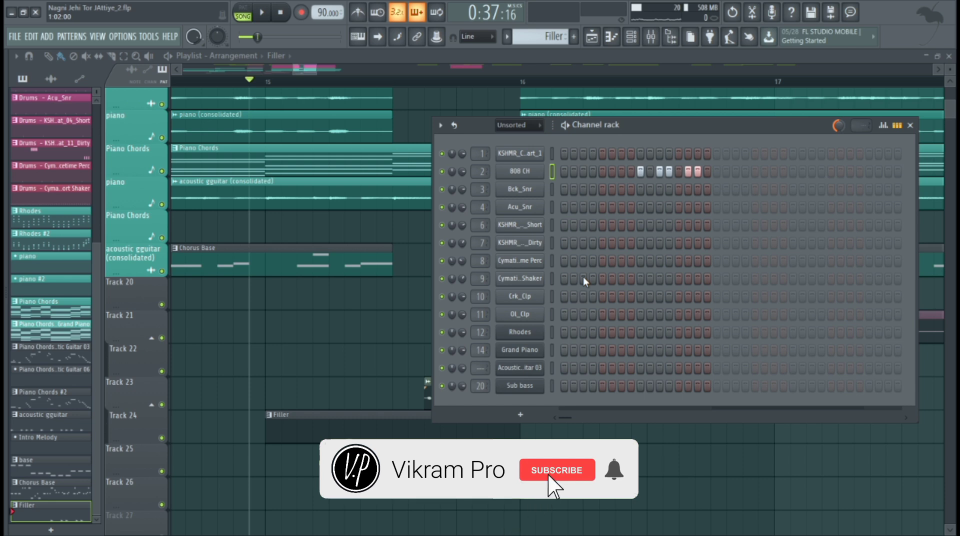
click(660, 242)
key(space)
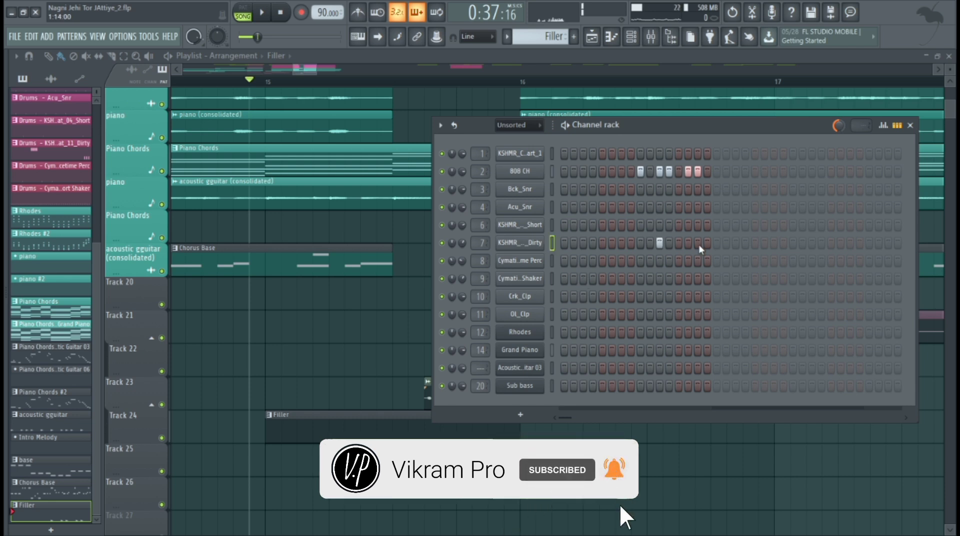
click(697, 243)
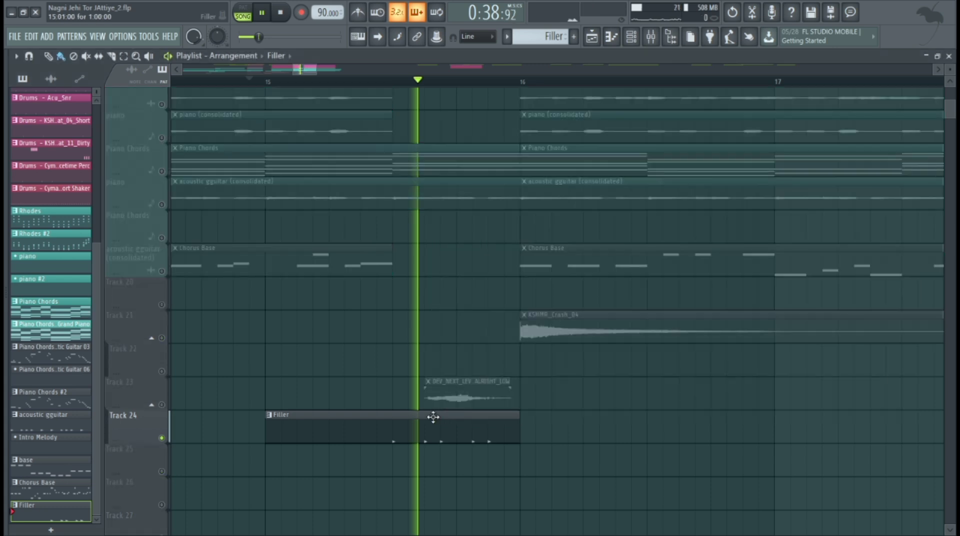
key(space)
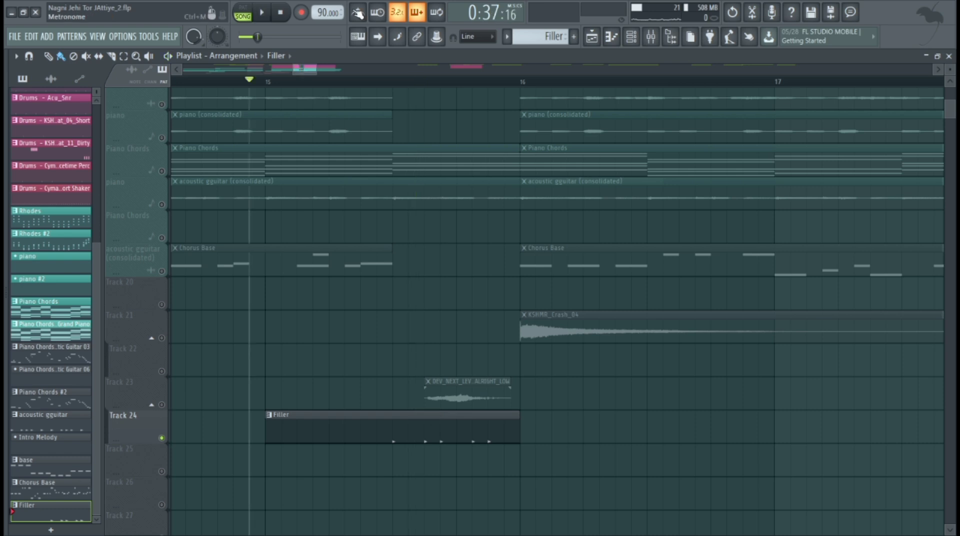
ctrl+click(161, 437)
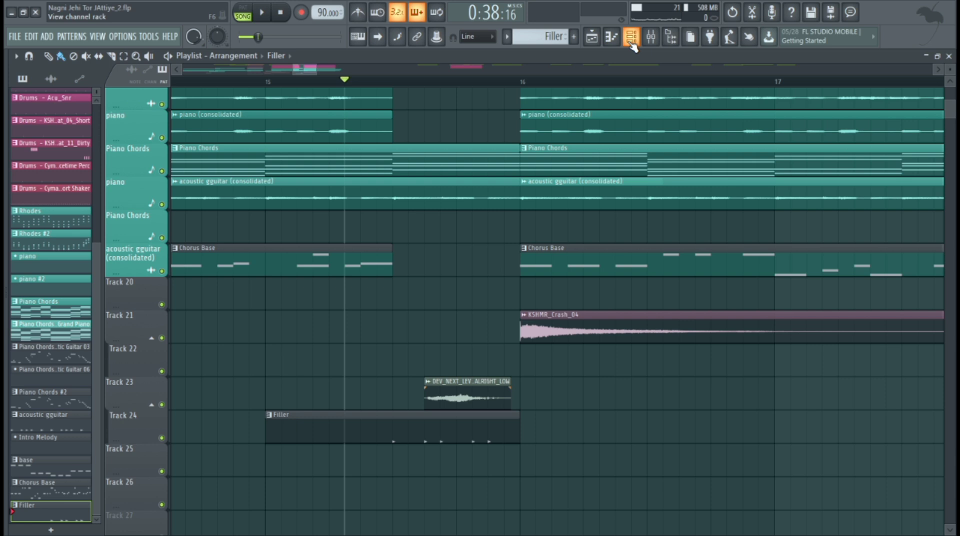
Step: Add Acu_Snr hits on steps 13 to 16 with velocities rising to about 71%, play the fill, and close the channel rack
click(631, 43)
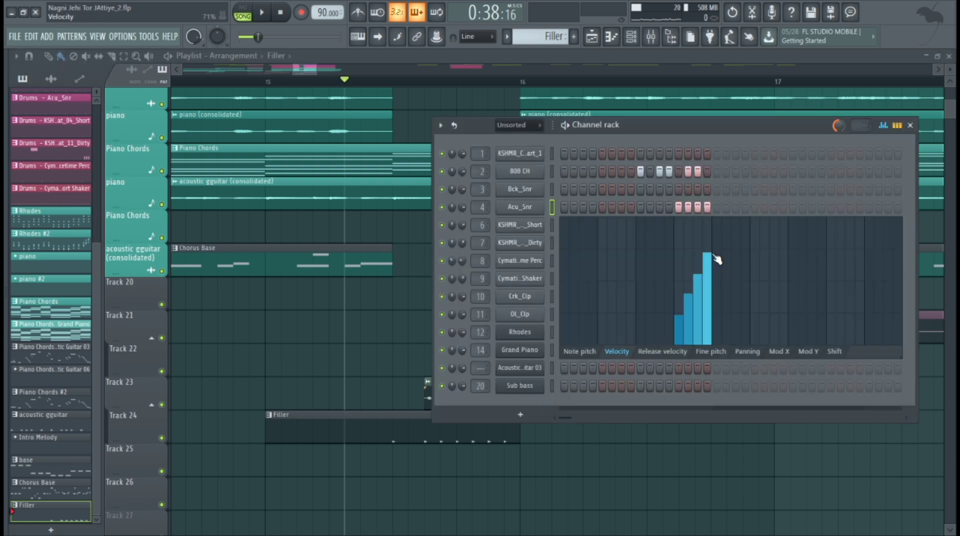
key(space)
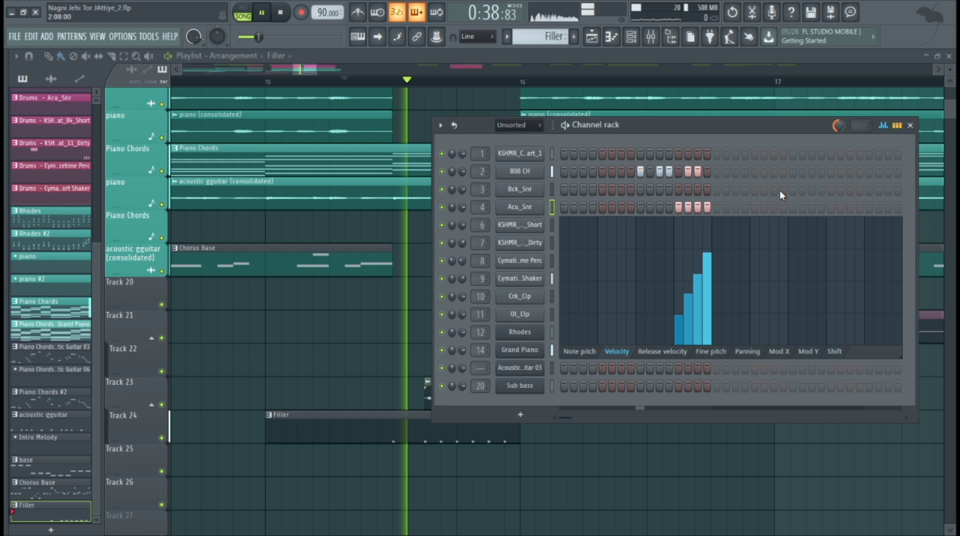
key(space)
key(F6)
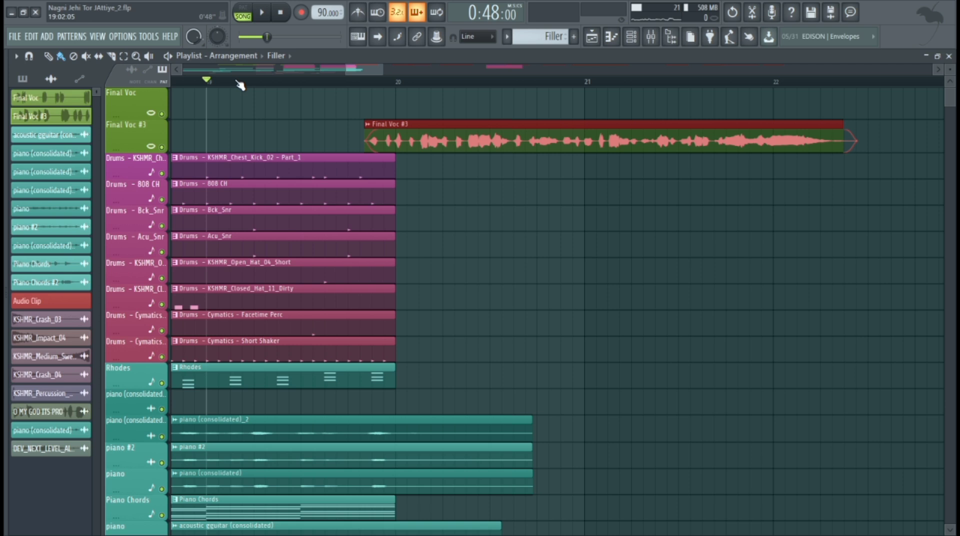
Step: Review the extended arrangement's vocal, drum, instrument and effect clips from bar 1 to about bar 38
scroll(368, 71, down, 2)
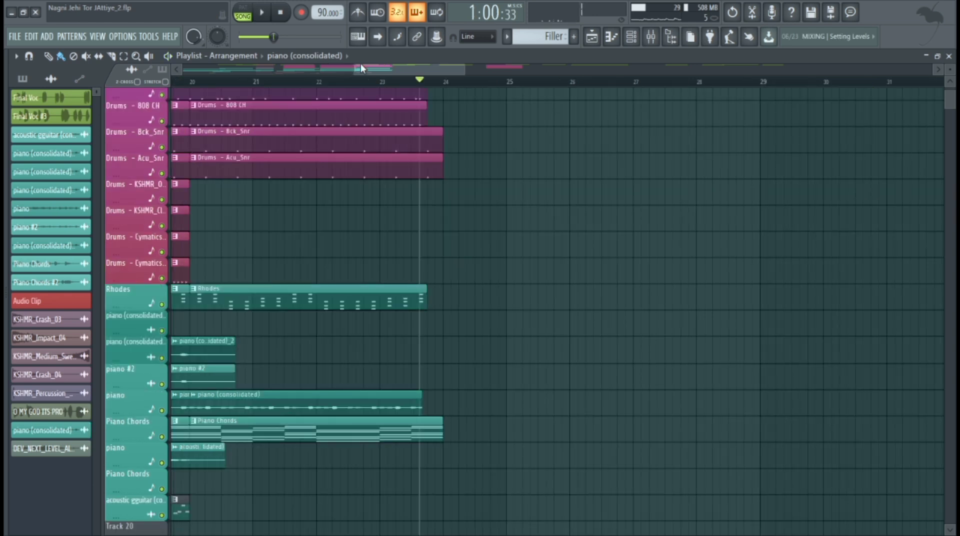
drag(361, 64, 355, 65)
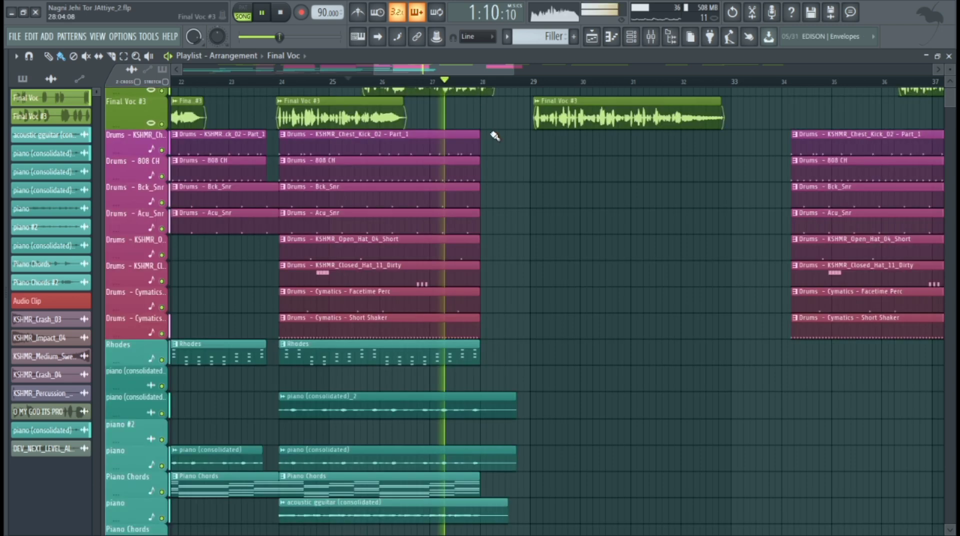
scroll(495, 110, up, 1)
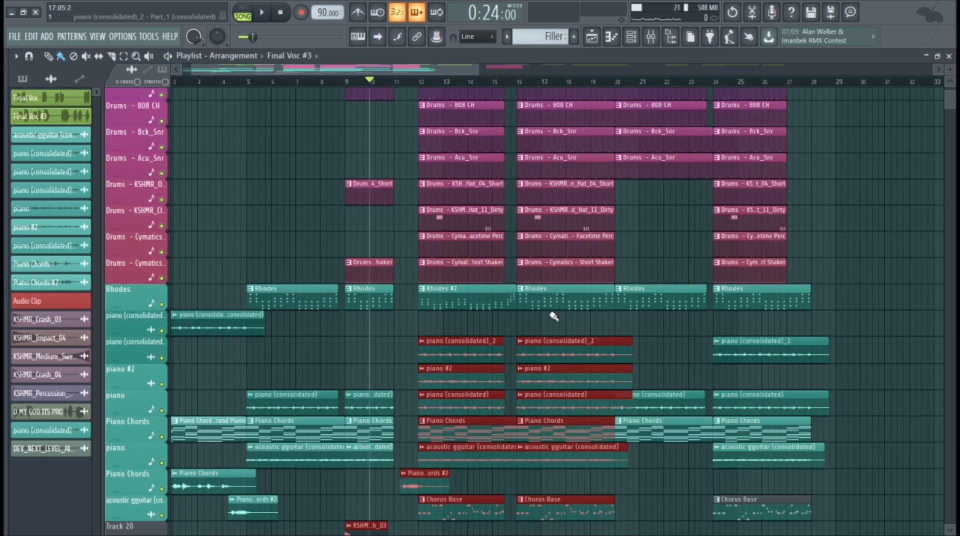
scroll(440, 200, up, 3)
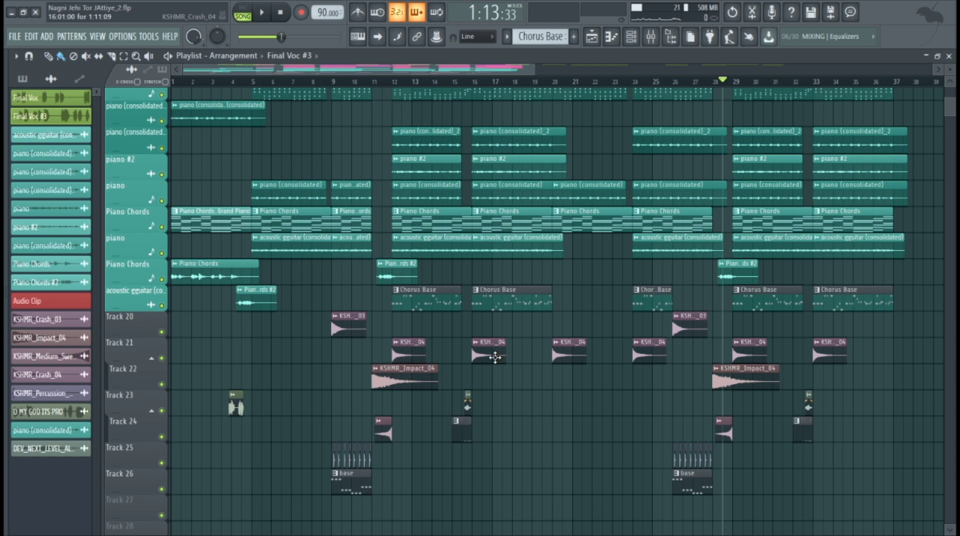
scroll(520, 330, up, 5)
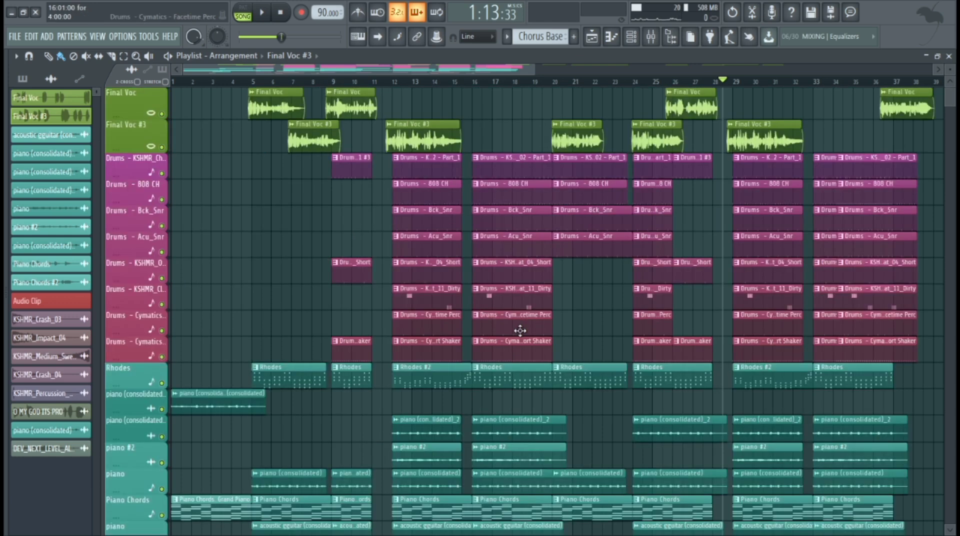